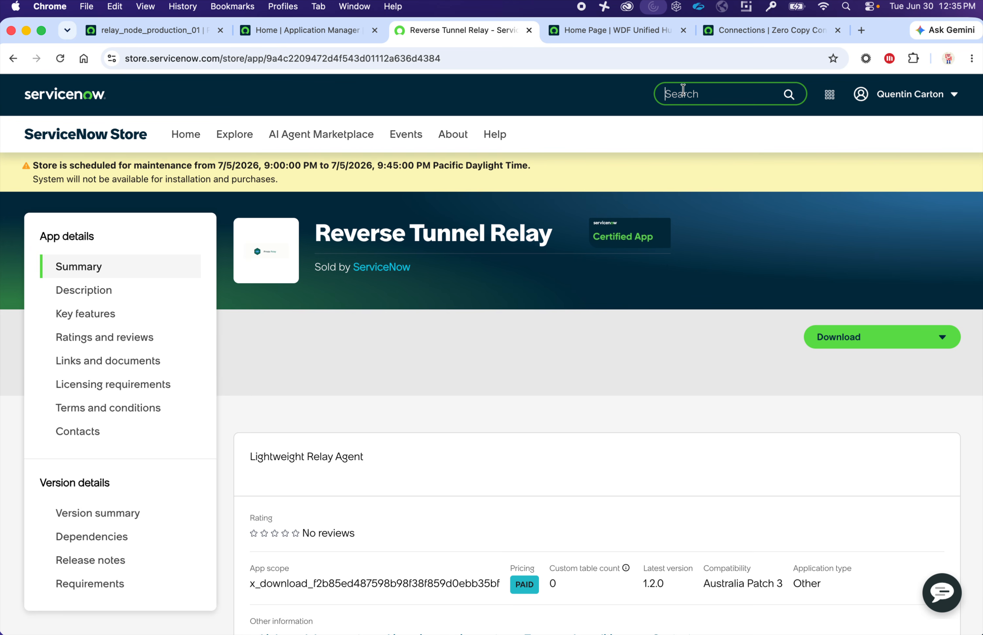
- Duplicate the Reverse Tunnel Relay tab, search 'zero copy reverse tunnel', and open its store listing
{"action": "right_click", "coordinate": [474, 25]}
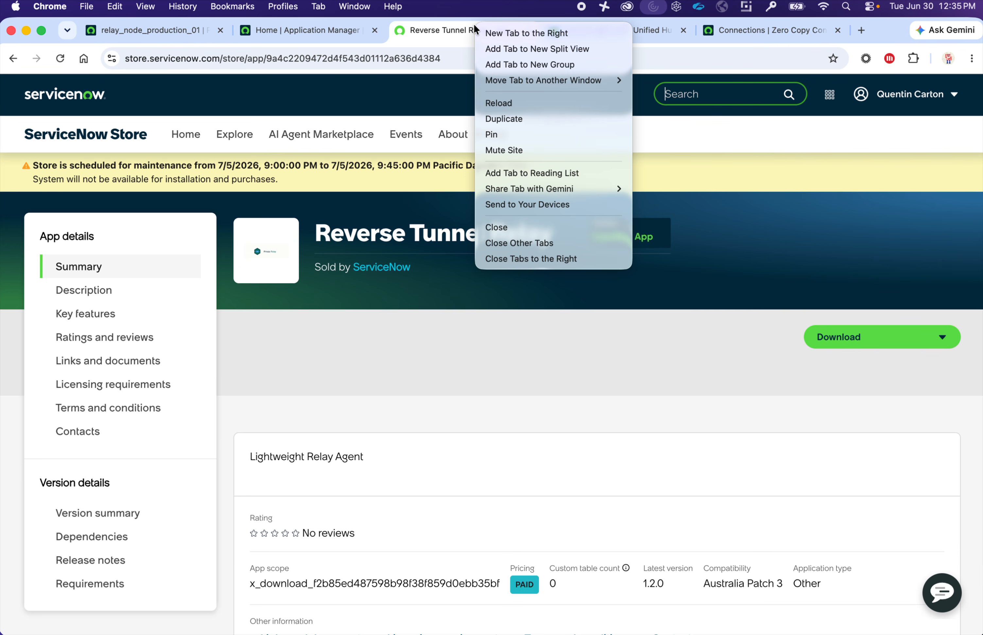
{"action": "left_click", "coordinate": [503, 112]}
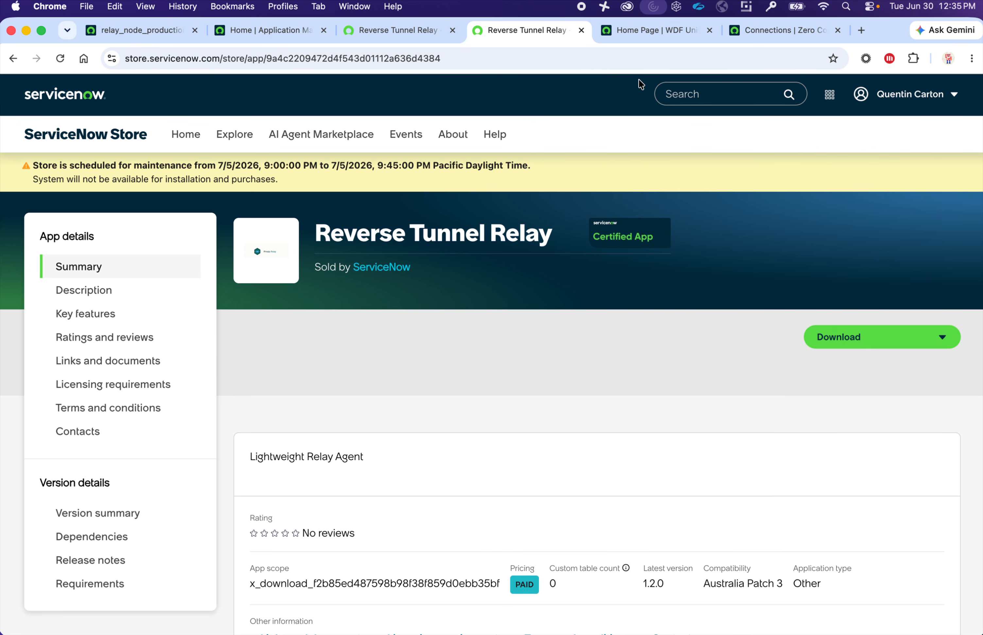
{"action": "left_click", "coordinate": [676, 88]}
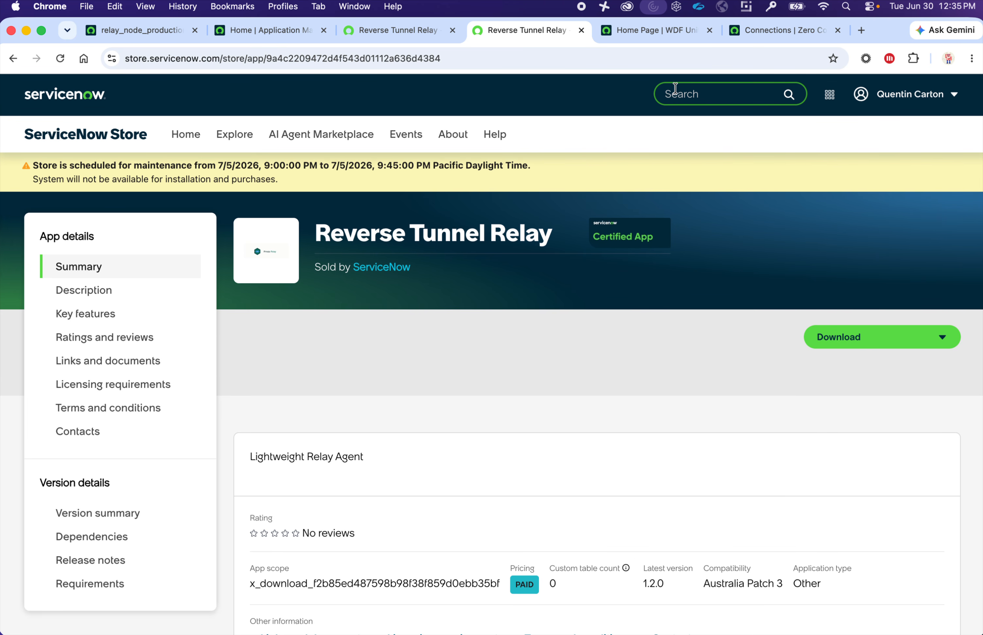
{"action": "type", "text": "zero c"}
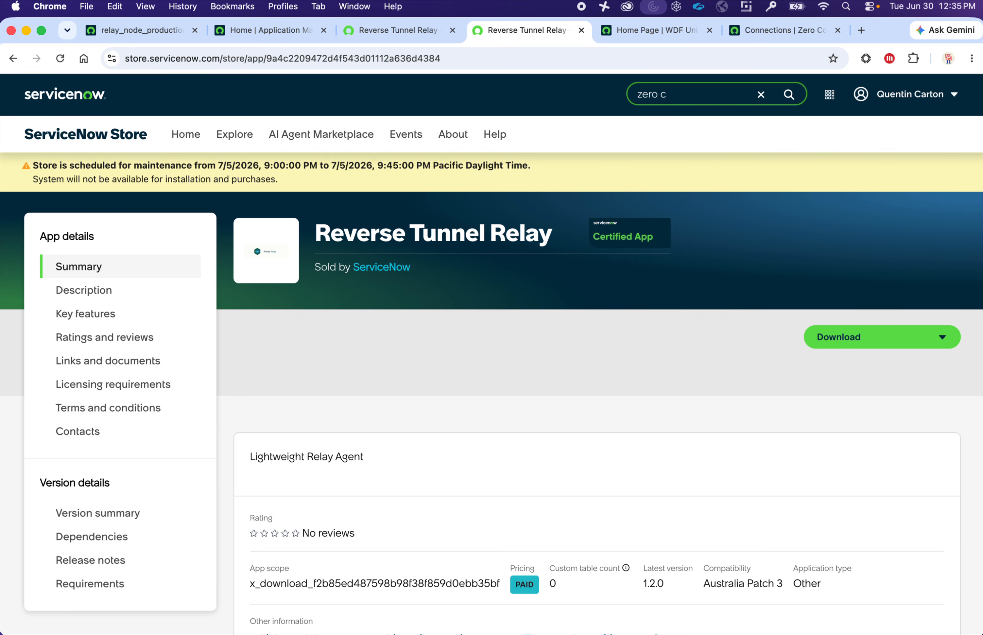
{"action": "type", "text": "opy reverse tunnel"}
{"action": "key", "text": "Return"}
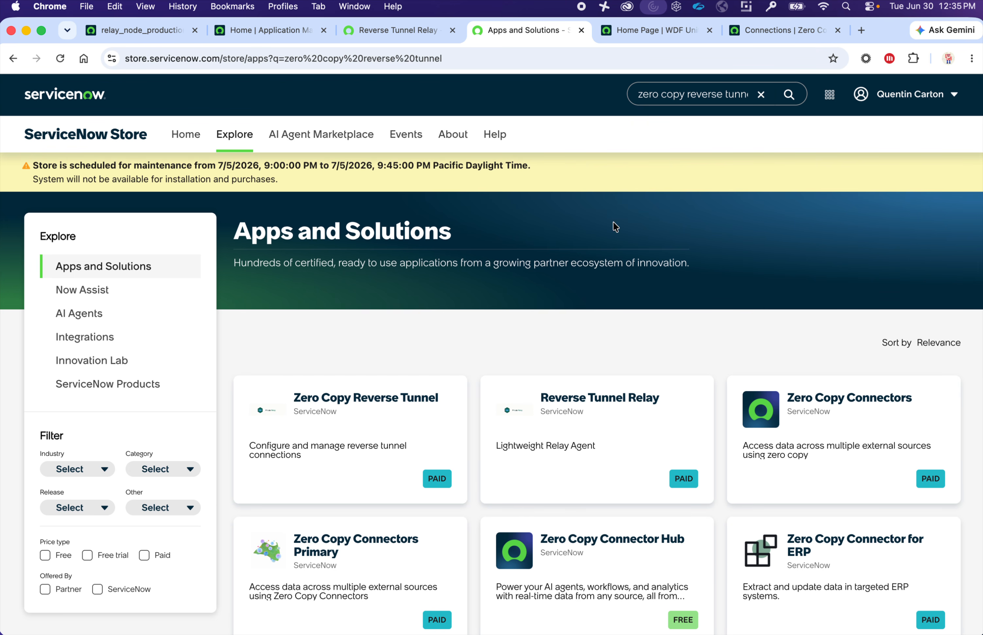
{"action": "left_click", "coordinate": [375, 421]}
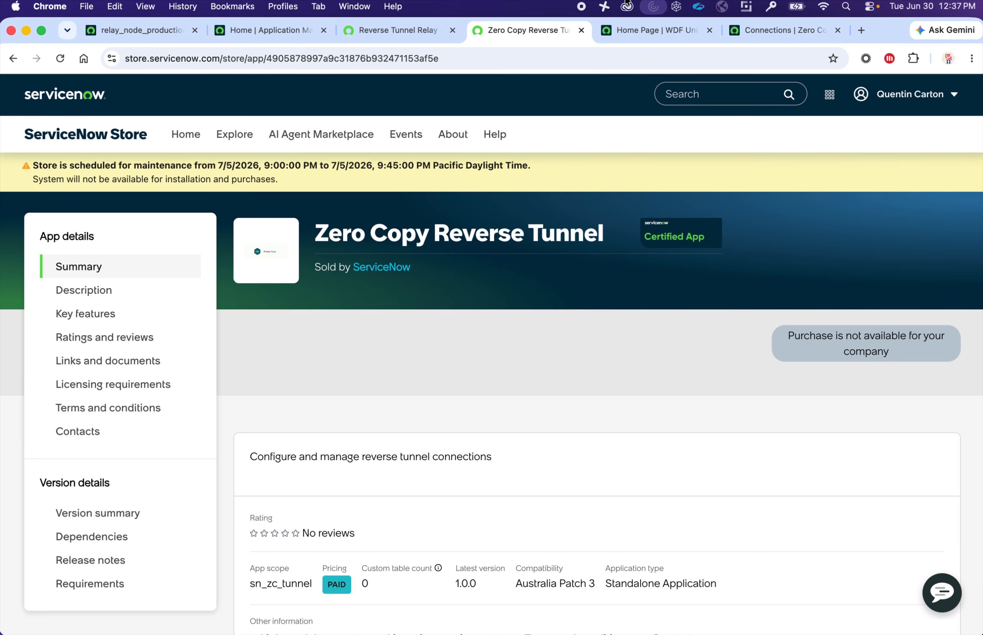
- Return to the Reverse Tunnel Relay tab and highlight its app title for comparison
{"action": "left_click", "coordinate": [353, 26]}
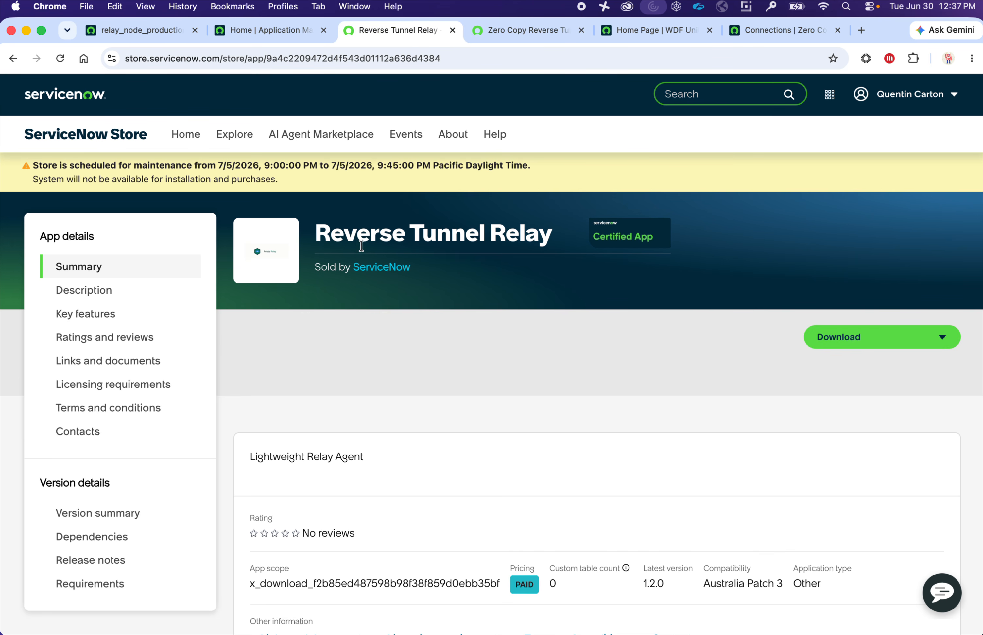
{"action": "left_click_drag", "start_coordinate": [317, 237], "coordinate": [559, 230]}
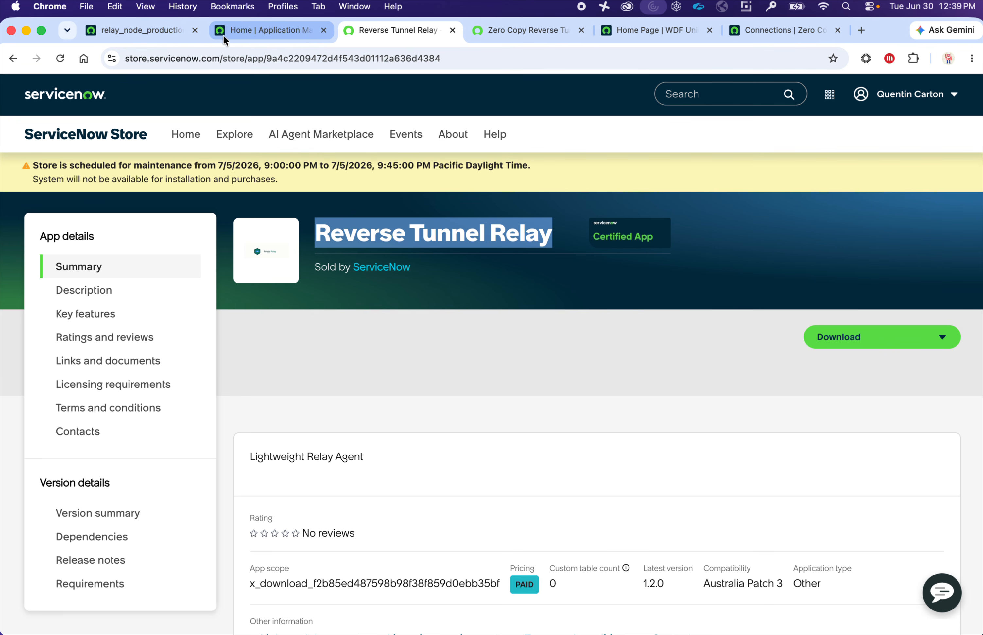
{"action": "left_click", "coordinate": [443, 460]}
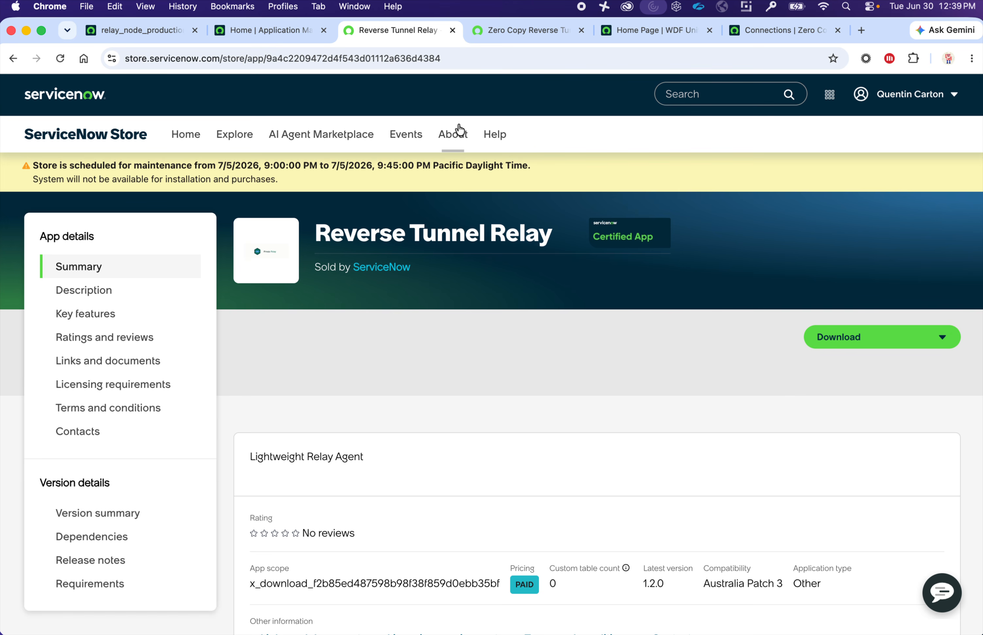
- On the Zero Copy Reverse Tunnel listing, highlight app scope sn_zc_tunnel and Australia Patch 3 compatibility
{"action": "left_click", "coordinate": [505, 32]}
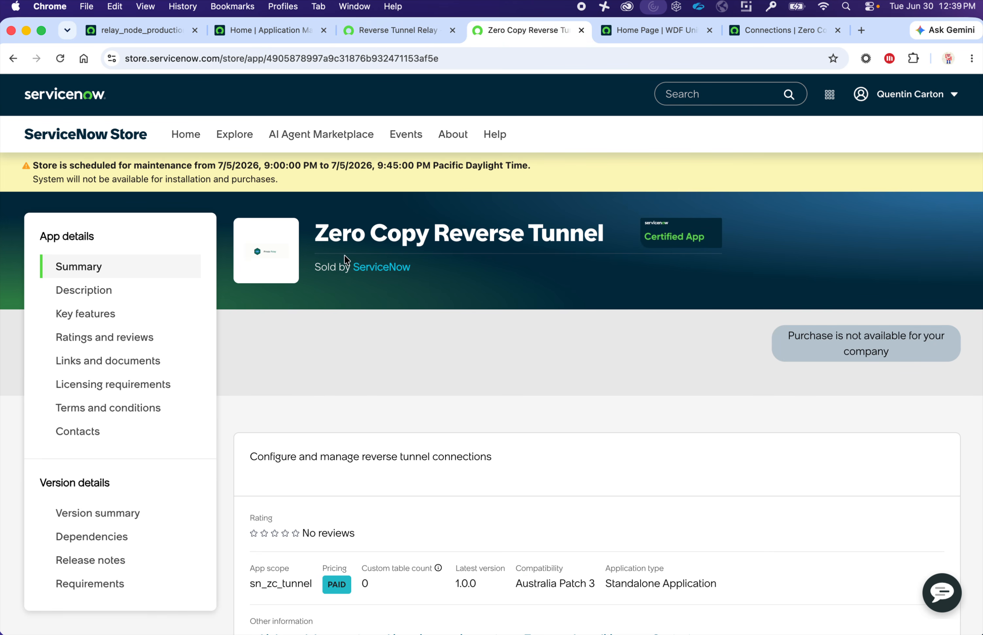
{"action": "left_click_drag", "start_coordinate": [315, 235], "coordinate": [604, 234]}
{"action": "left_click_drag", "start_coordinate": [250, 585], "coordinate": [305, 581]}
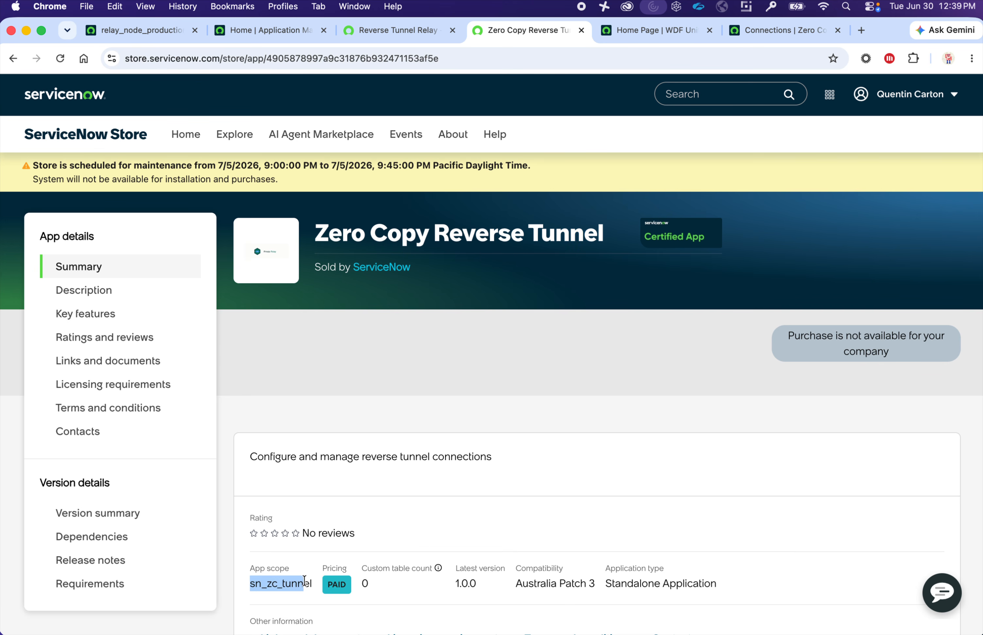
{"action": "scroll", "coordinate": [317, 579], "scroll_direction": "down", "scroll_amount": 2}
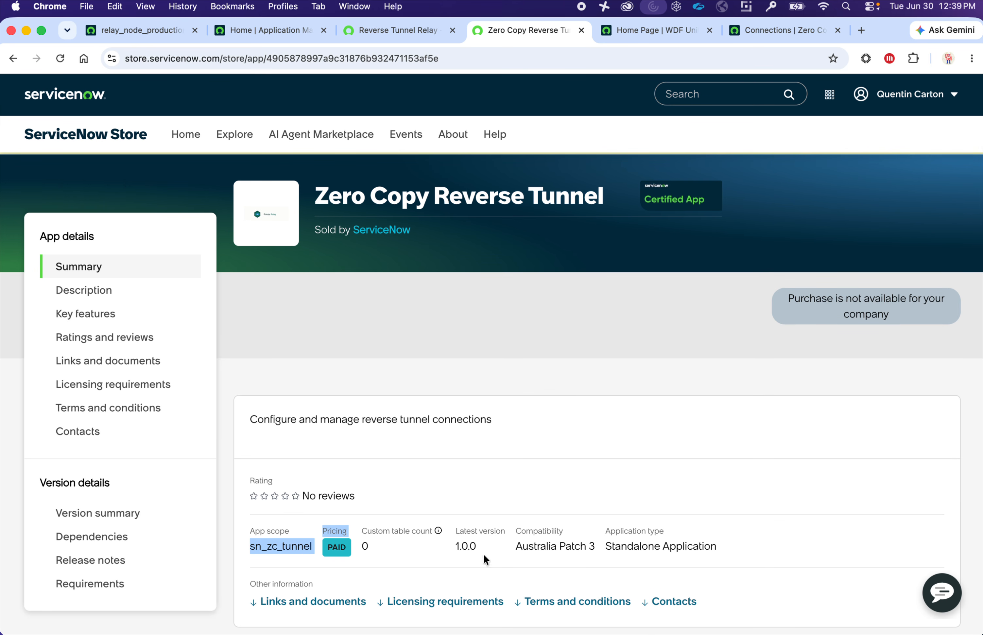
{"action": "left_click_drag", "start_coordinate": [515, 542], "coordinate": [595, 542]}
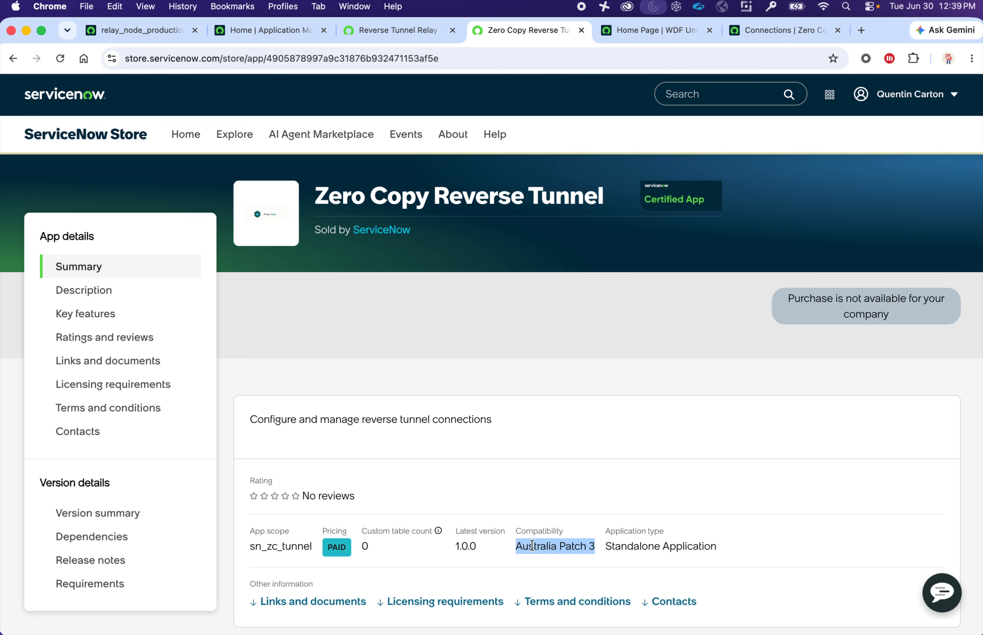
{"action": "left_click_drag", "start_coordinate": [513, 543], "coordinate": [604, 553]}
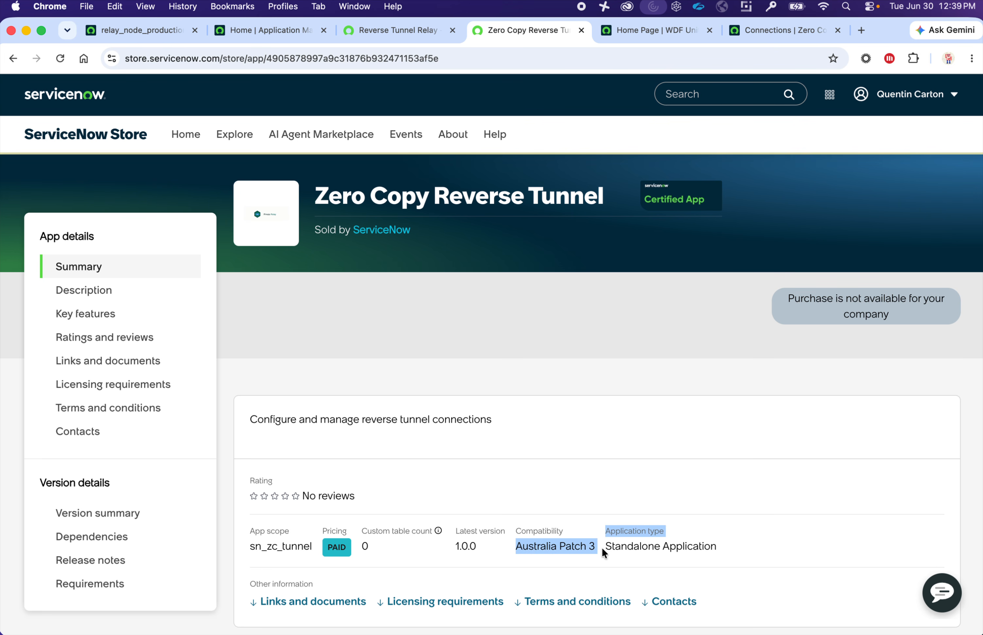
{"action": "left_click_drag", "start_coordinate": [250, 545], "coordinate": [311, 549]}
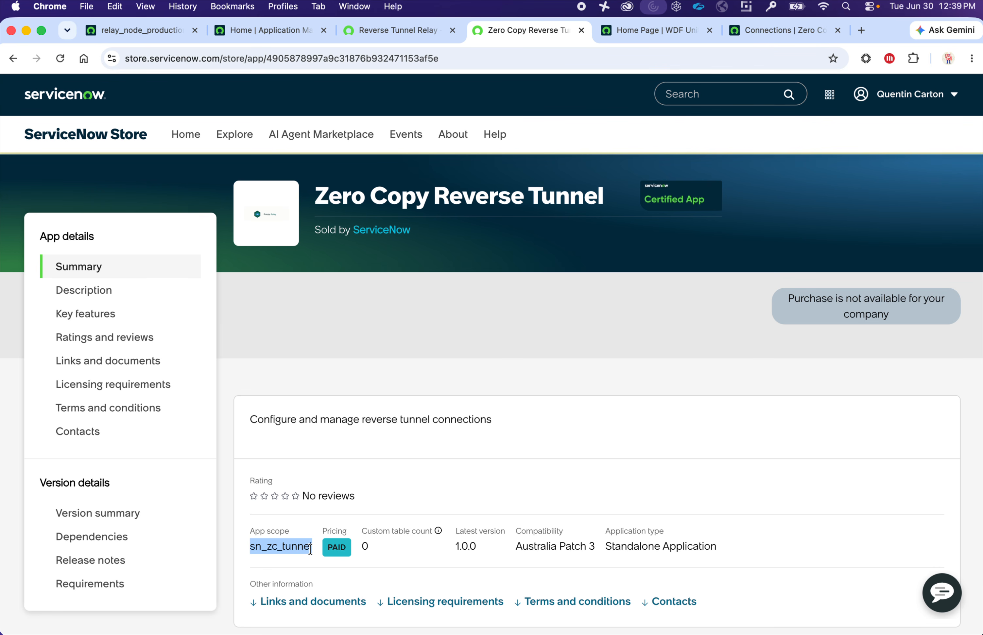
{"action": "left_click", "coordinate": [311, 548]}
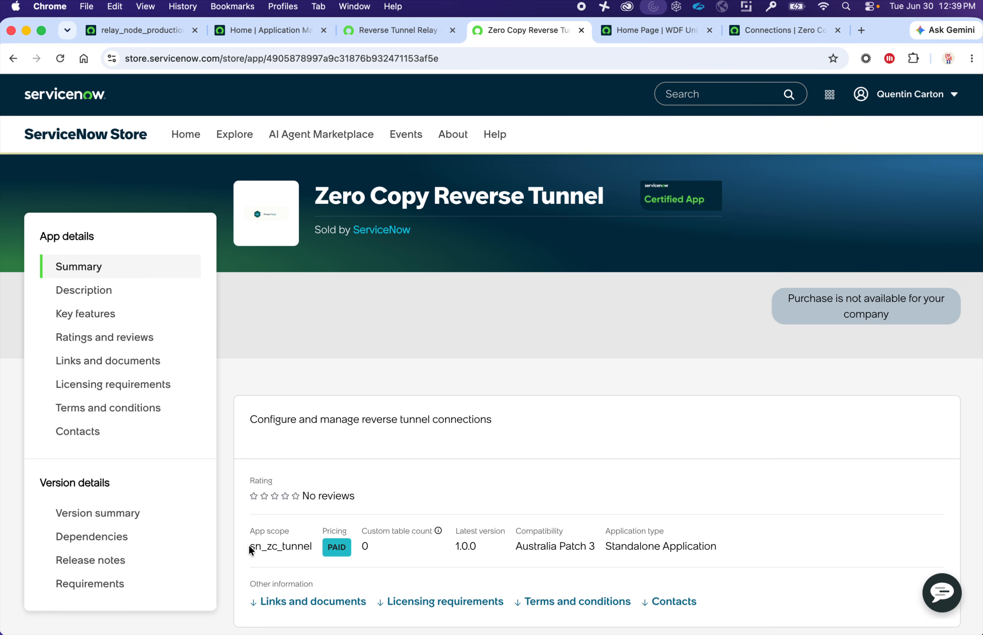
{"action": "left_click_drag", "start_coordinate": [251, 546], "coordinate": [310, 548]}
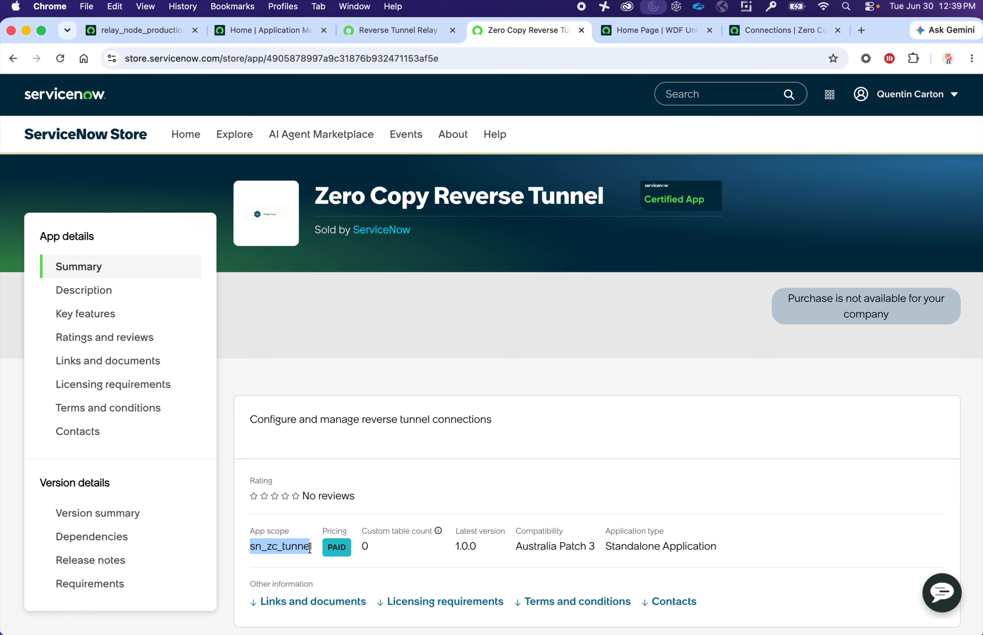
- Close the Extend session prompt in Application Manager and open sys_user.list to show the Users list
{"action": "left_click", "coordinate": [268, 29]}
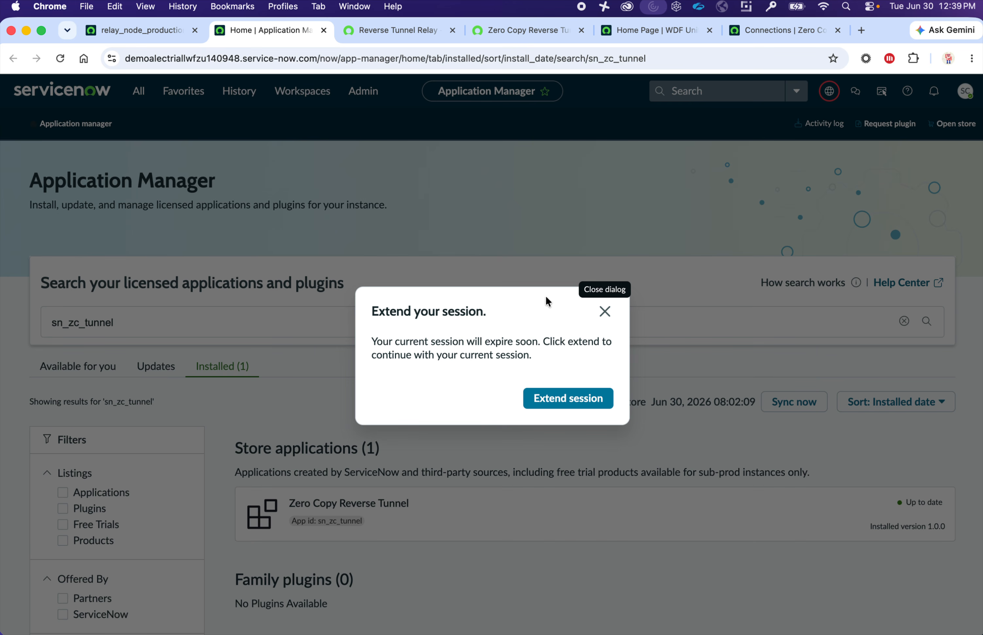
{"action": "left_click", "coordinate": [603, 314]}
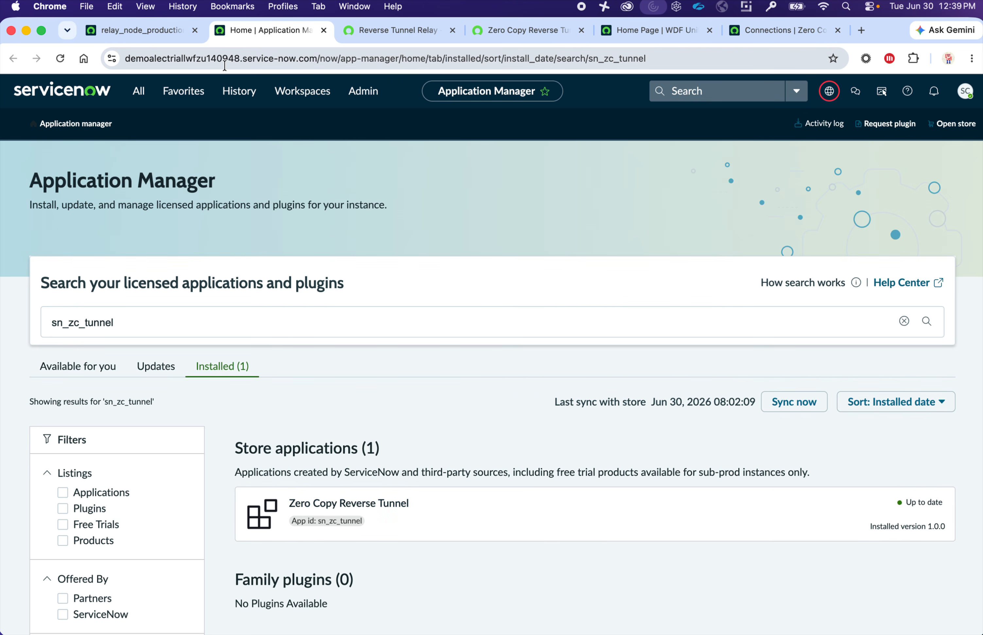
{"action": "left_click", "coordinate": [152, 96]}
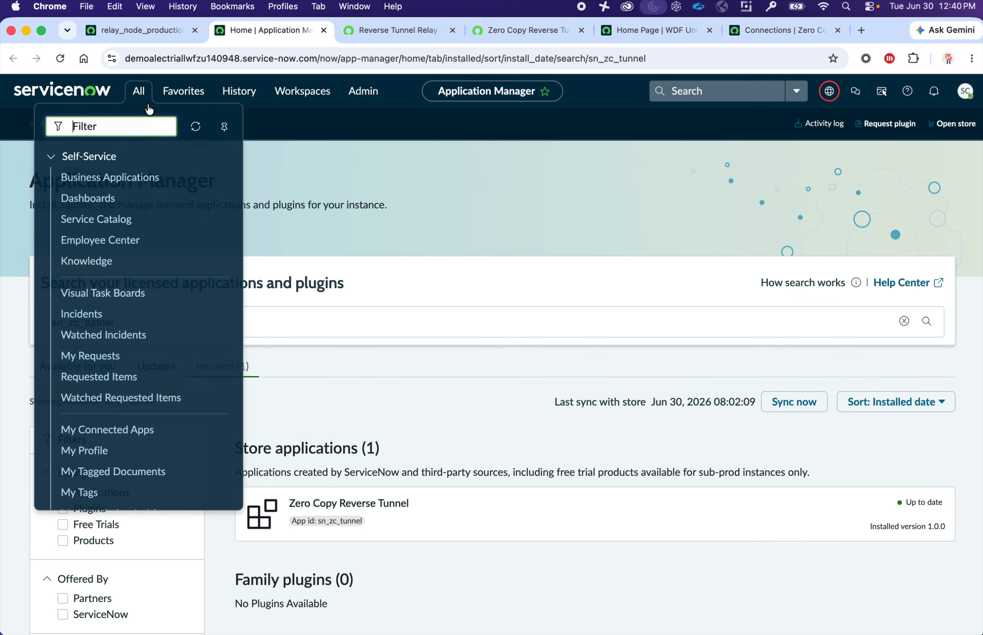
{"action": "type", "text": "sys_"}
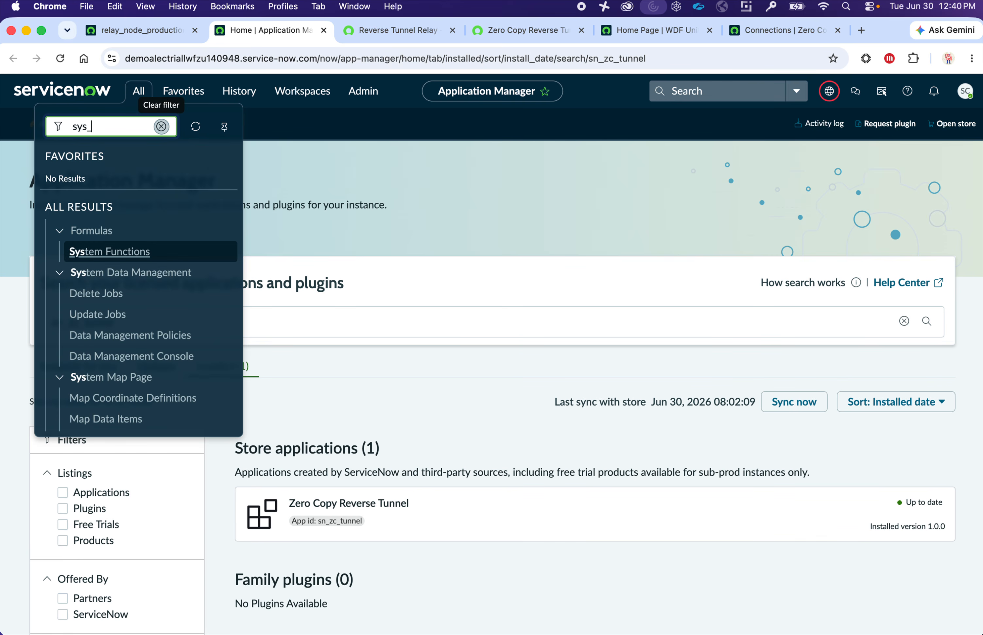
{"action": "type", "text": "user.list"}
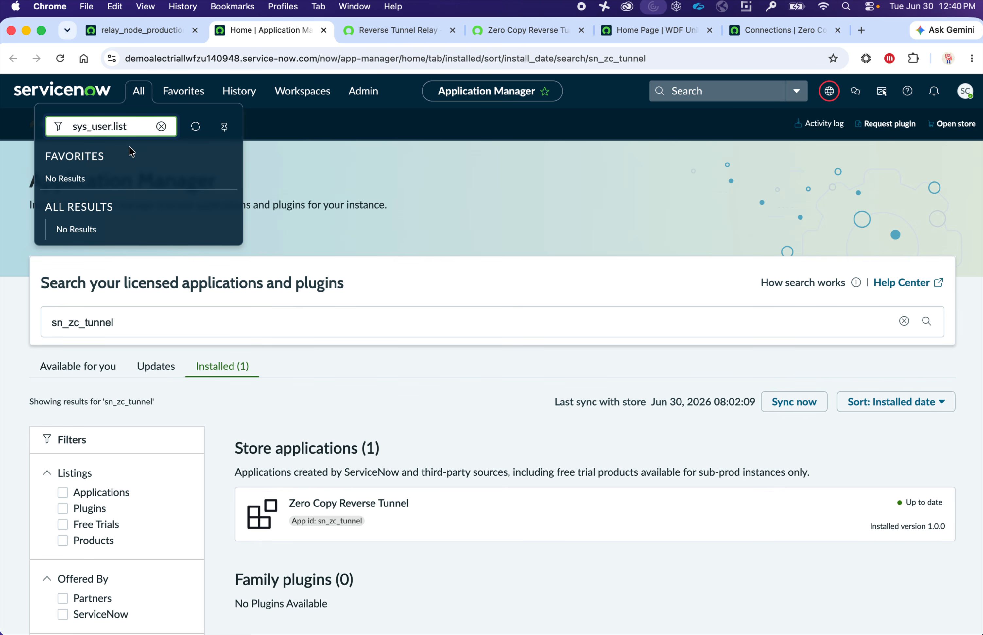
{"action": "key", "text": "Return"}
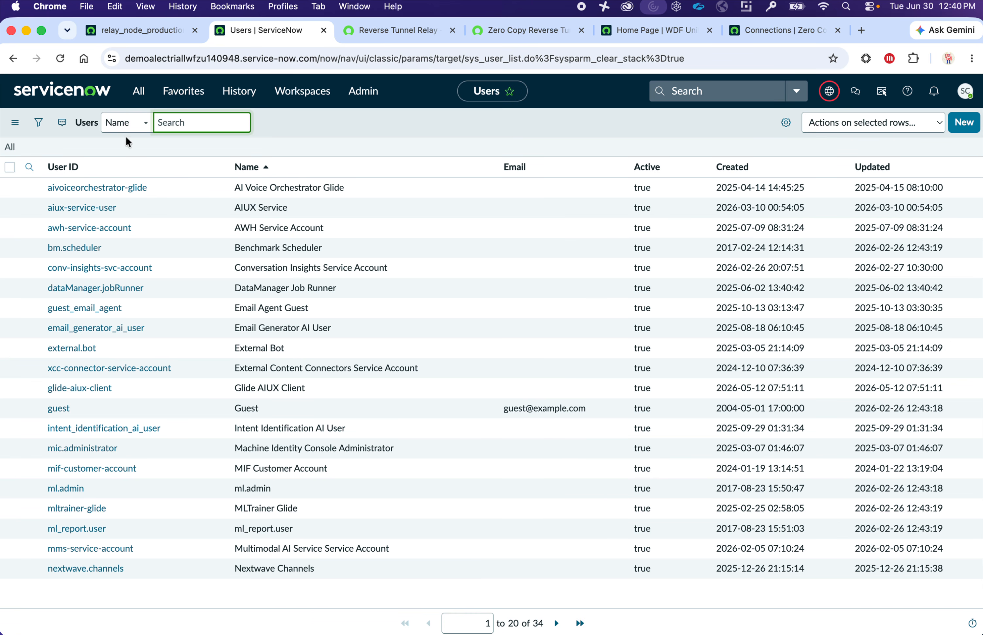
{"action": "type", "text": "tunnel"}
{"action": "key", "text": "Return"}
{"action": "left_click", "coordinate": [74, 214]}
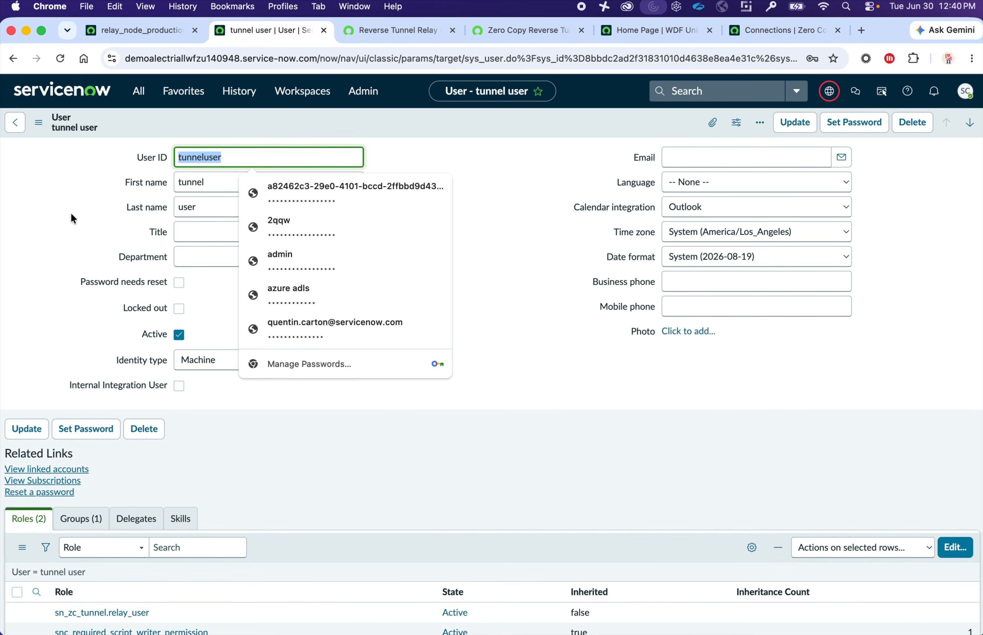
{"action": "left_click", "coordinate": [470, 150]}
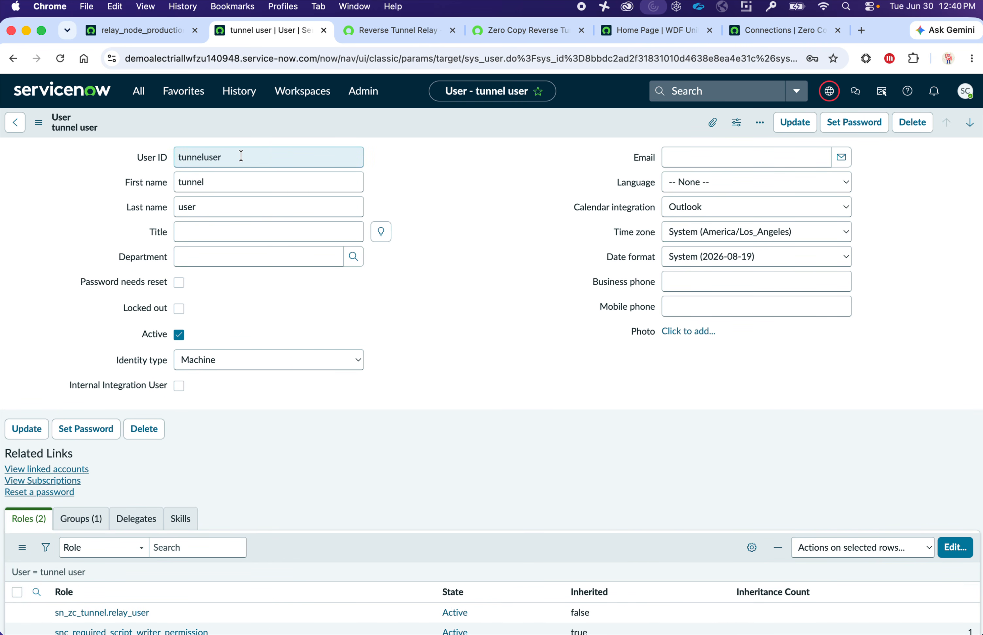
{"action": "left_click", "coordinate": [218, 158]}
{"action": "left_click_drag", "start_coordinate": [218, 157], "coordinate": [169, 157]}
{"action": "left_click", "coordinate": [99, 182]}
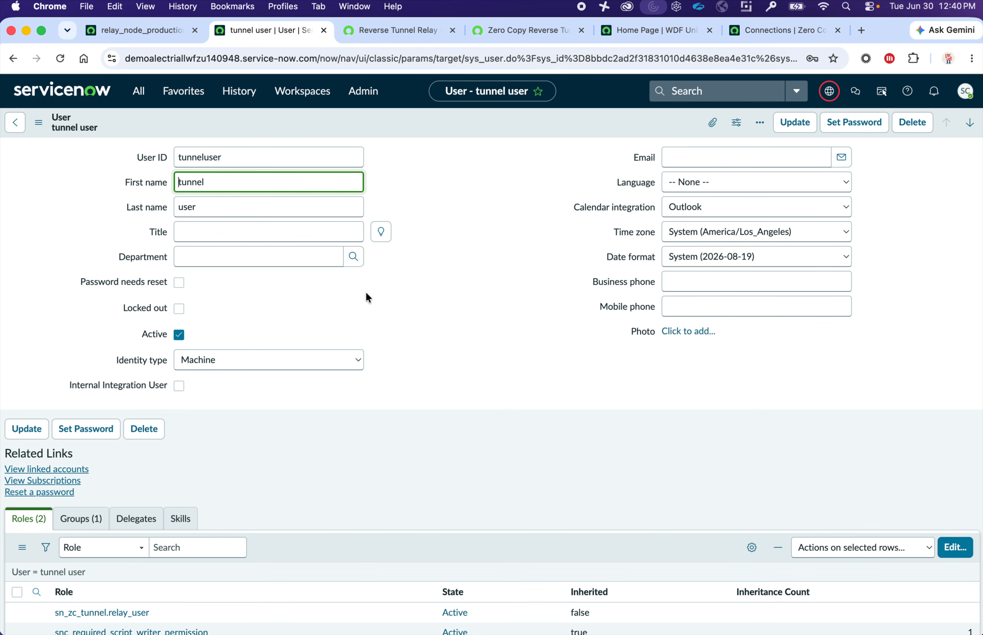
{"action": "scroll", "coordinate": [365, 293], "scroll_direction": "down", "scroll_amount": 2}
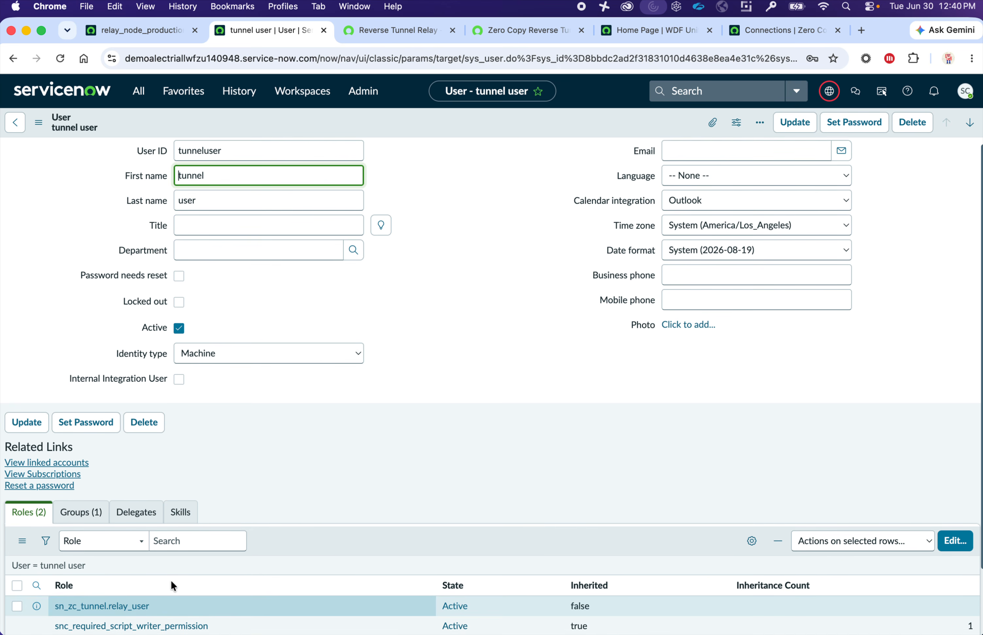
{"action": "left_click_drag", "start_coordinate": [170, 606], "coordinate": [47, 607]}
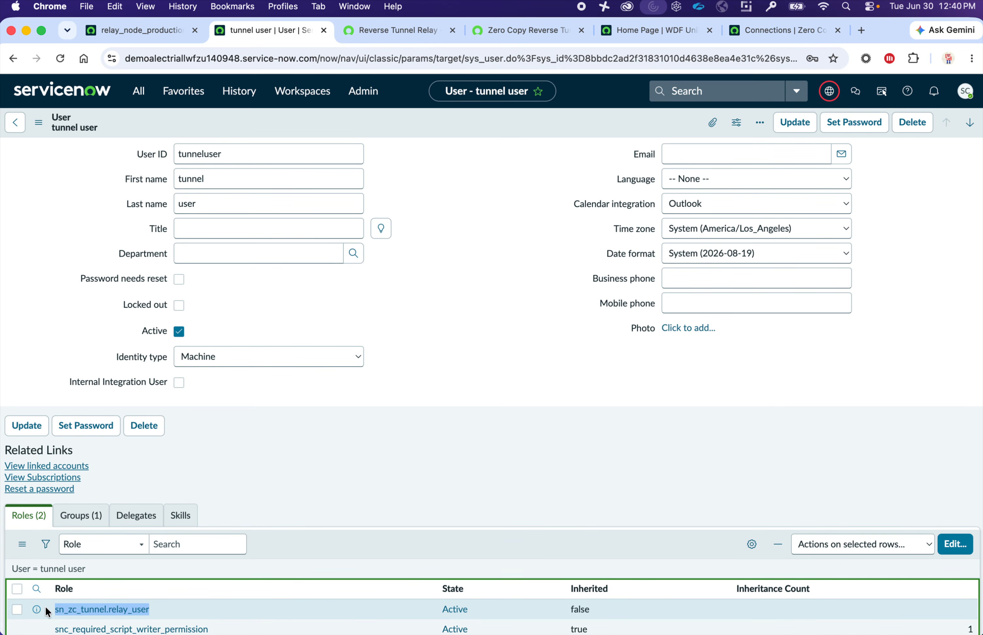
{"action": "scroll", "coordinate": [78, 612], "scroll_direction": "down", "scroll_amount": 2}
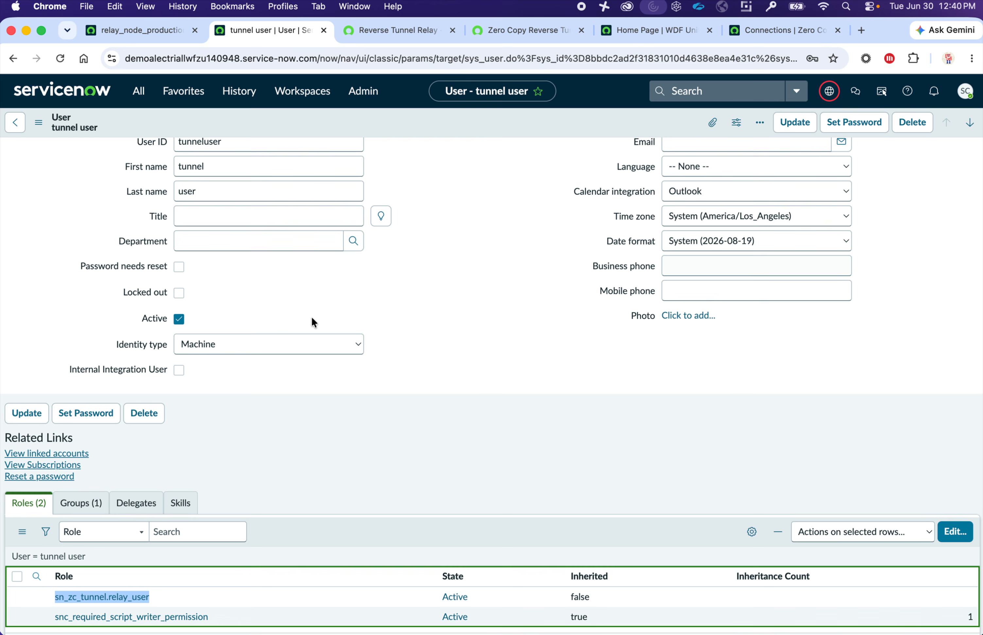
{"action": "left_click", "coordinate": [245, 354]}
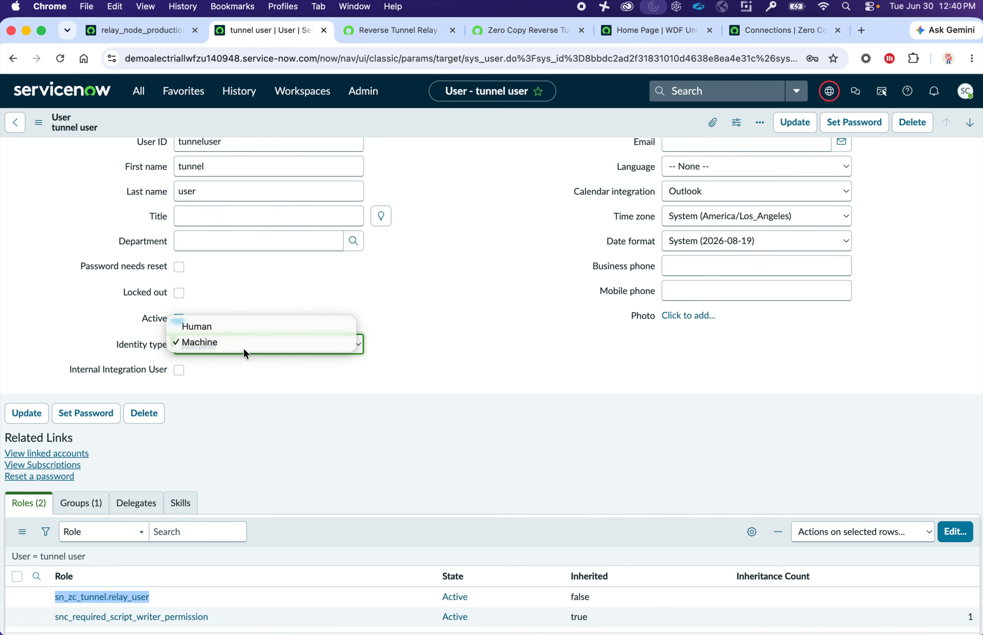
{"action": "left_click", "coordinate": [421, 365]}
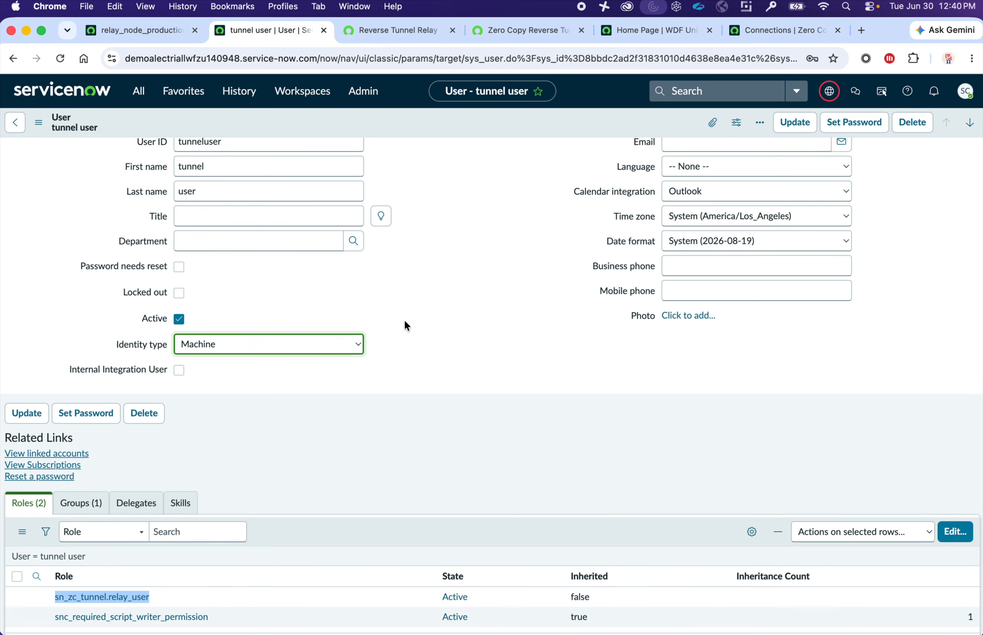
{"action": "scroll", "coordinate": [443, 318], "scroll_direction": "up", "scroll_amount": 1}
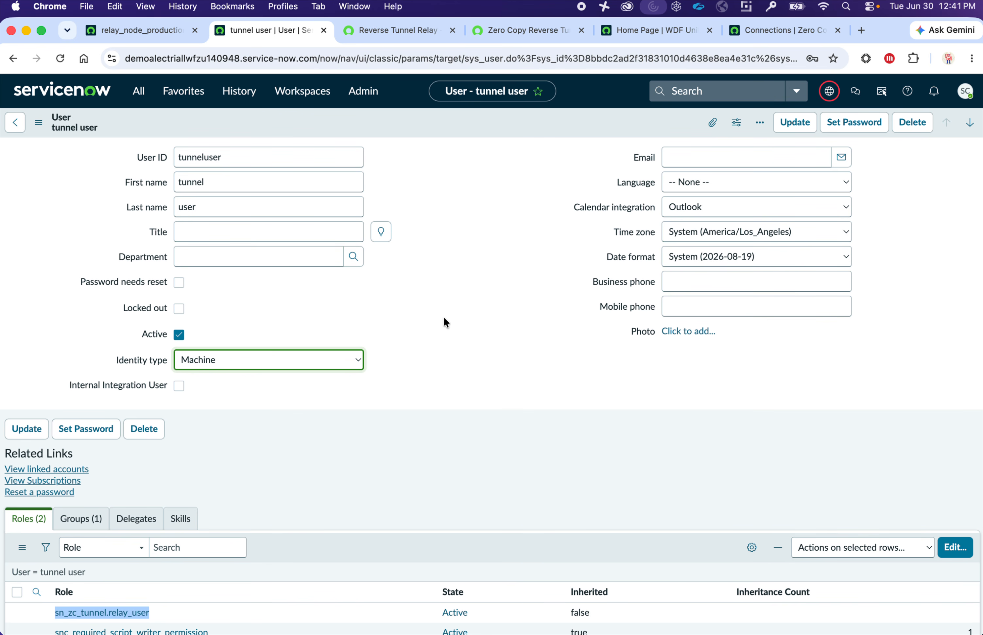
- Check the Reverse Tunnel Relay listing's 1.2.0 download version, then switch to the remote Windows desktop
{"action": "left_click", "coordinate": [410, 32]}
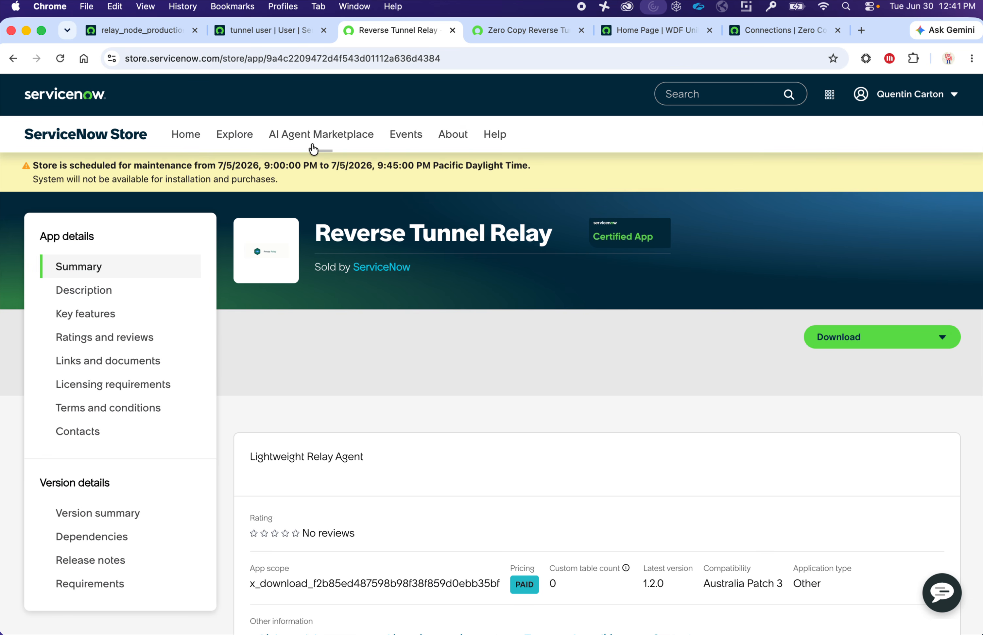
{"action": "left_click_drag", "start_coordinate": [315, 232], "coordinate": [526, 232]}
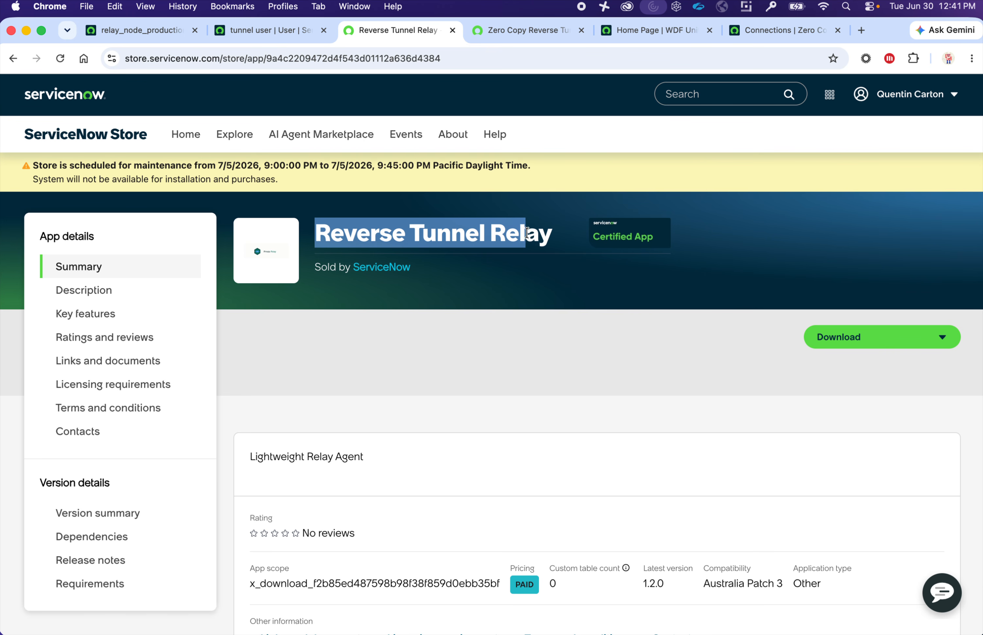
{"action": "left_click", "coordinate": [873, 345]}
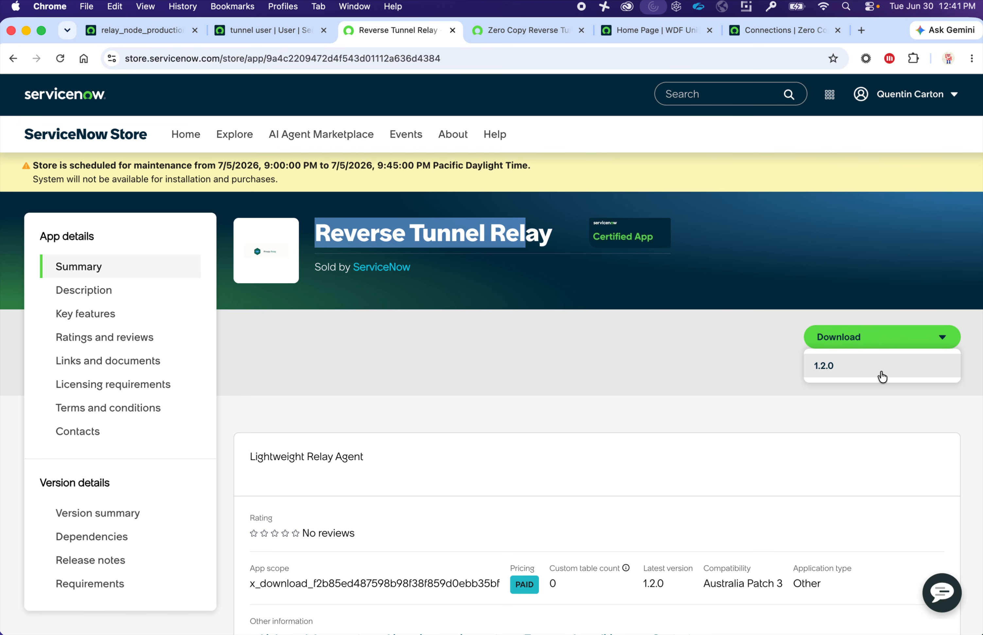
{"action": "left_click", "coordinate": [678, 372]}
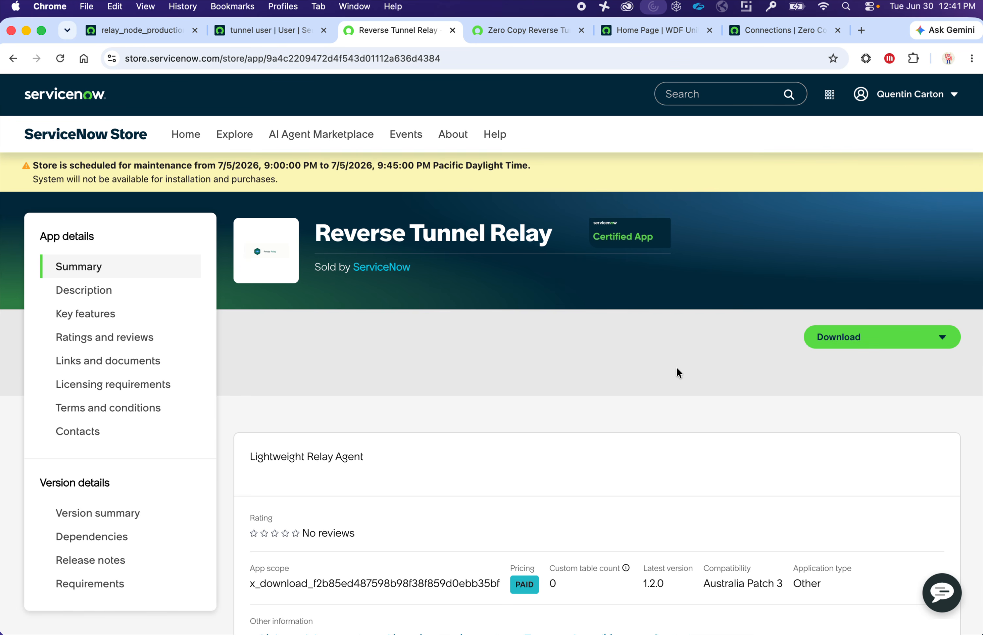
{"action": "scroll", "coordinate": [676, 368], "scroll_direction": "down", "scroll_amount": 2}
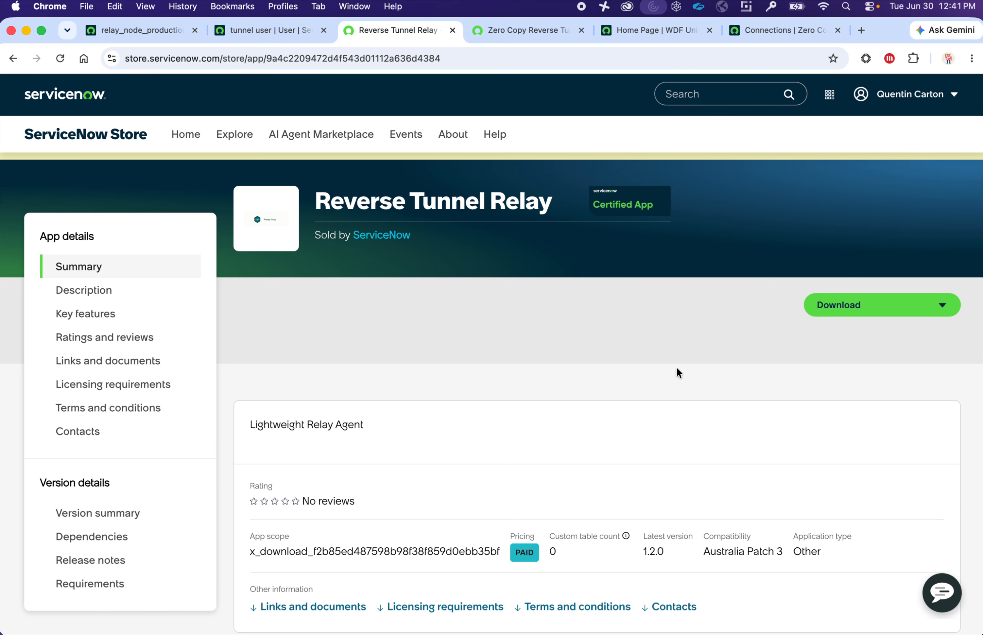
{"action": "scroll", "coordinate": [677, 368], "scroll_direction": "up", "scroll_amount": 2}
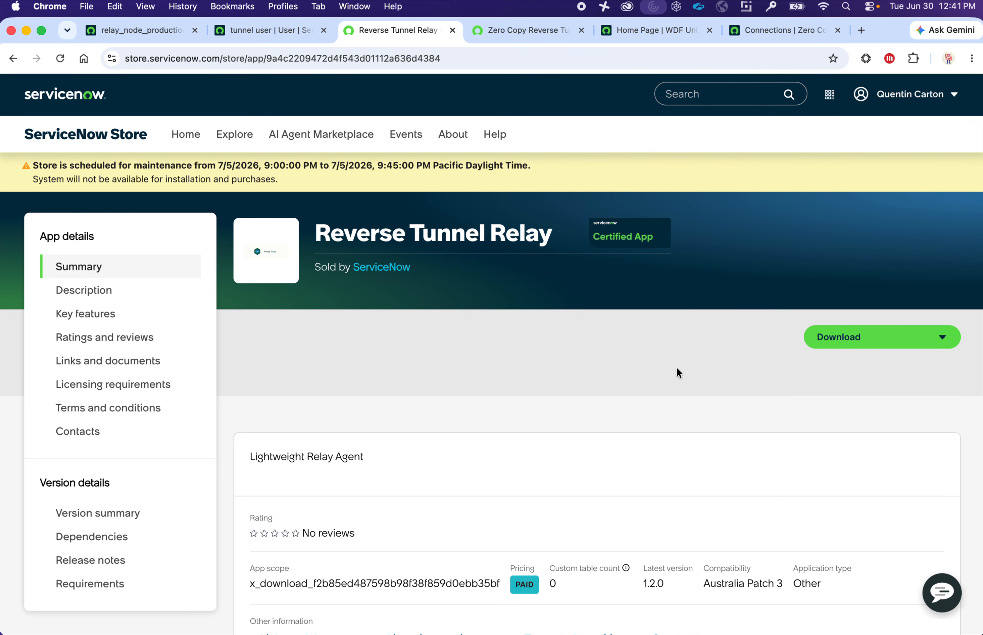
{"action": "key", "text": "ctrl+Right"}
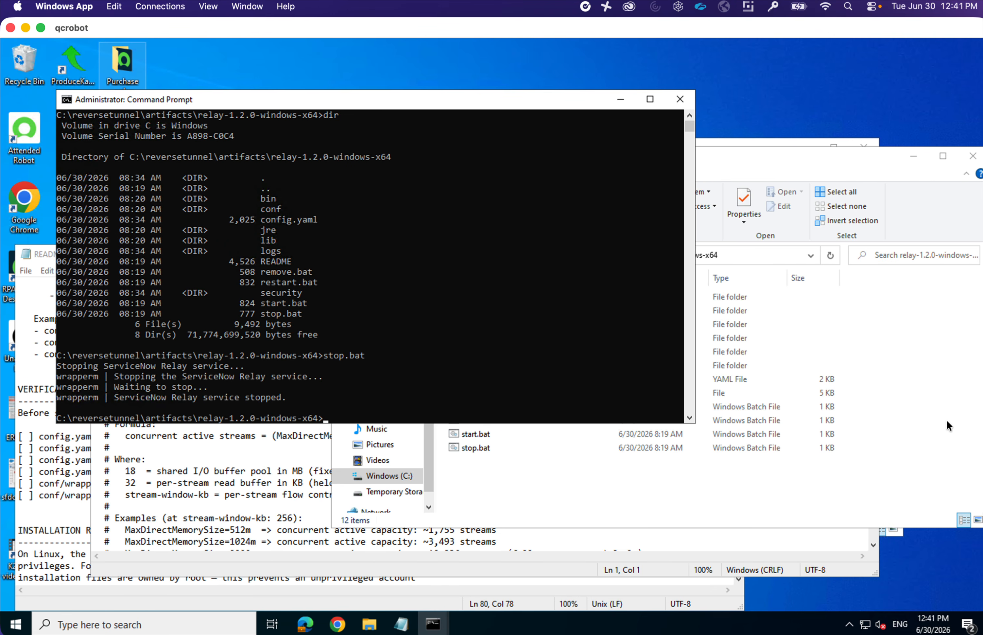
- Maximize File Explorer, open artifacts\relay-1.2.0-windows-x64, and select config.yaml
{"action": "left_click", "coordinate": [947, 425]}
{"action": "double_click", "coordinate": [838, 159]}
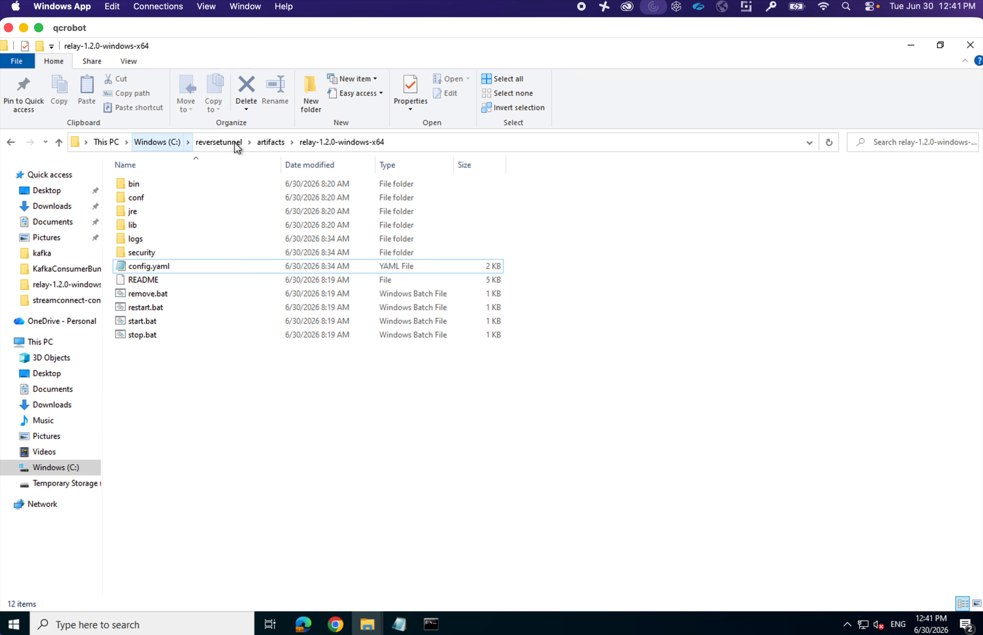
{"action": "left_click", "coordinate": [273, 143]}
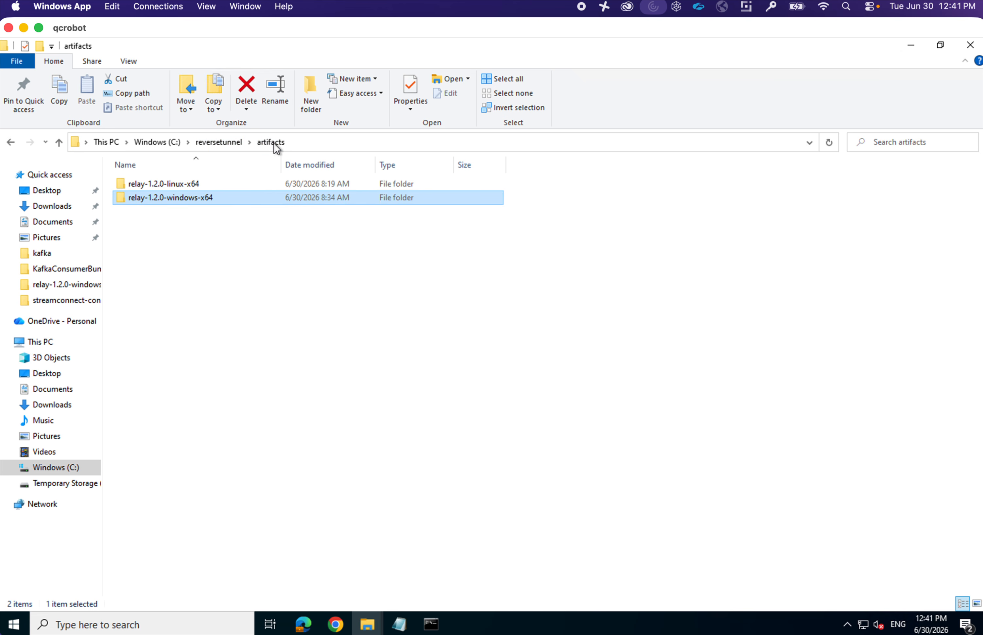
{"action": "double_click", "coordinate": [180, 204]}
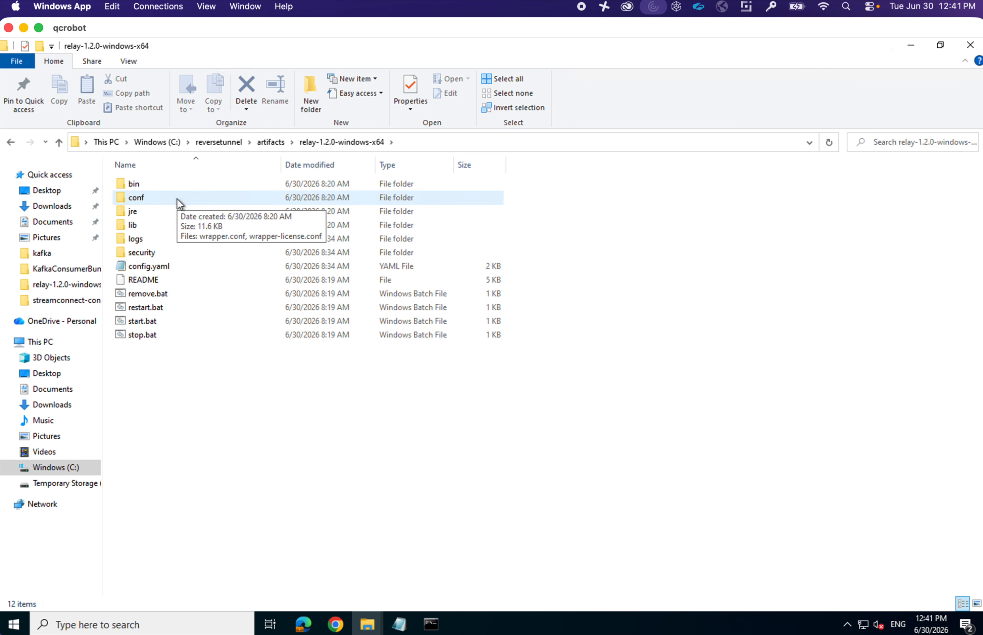
{"action": "left_click", "coordinate": [175, 269]}
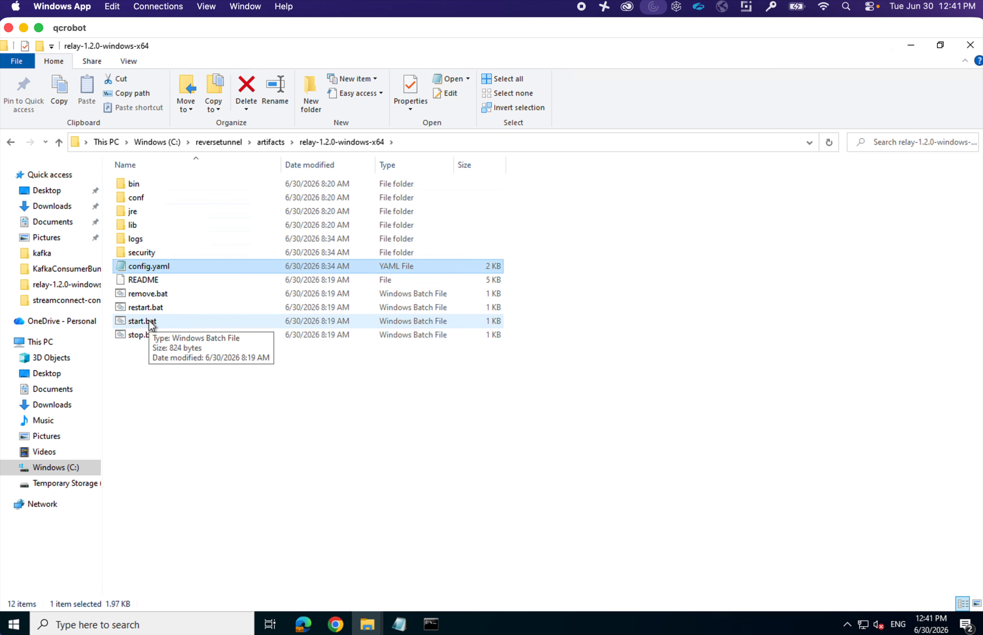
{"action": "right_click", "coordinate": [162, 270]}
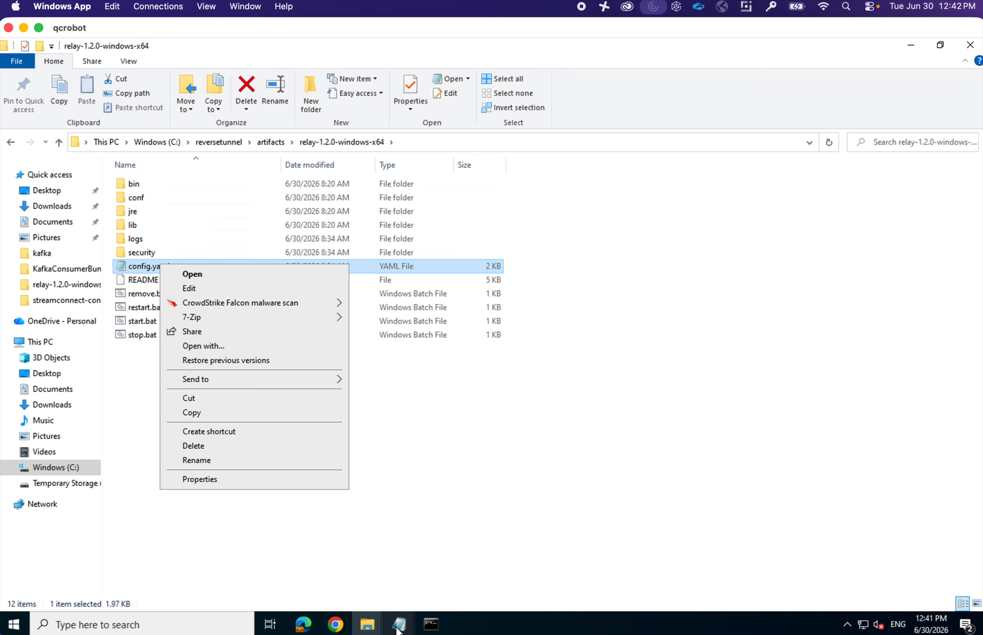
{"action": "mouse_move", "coordinate": [397, 628]}
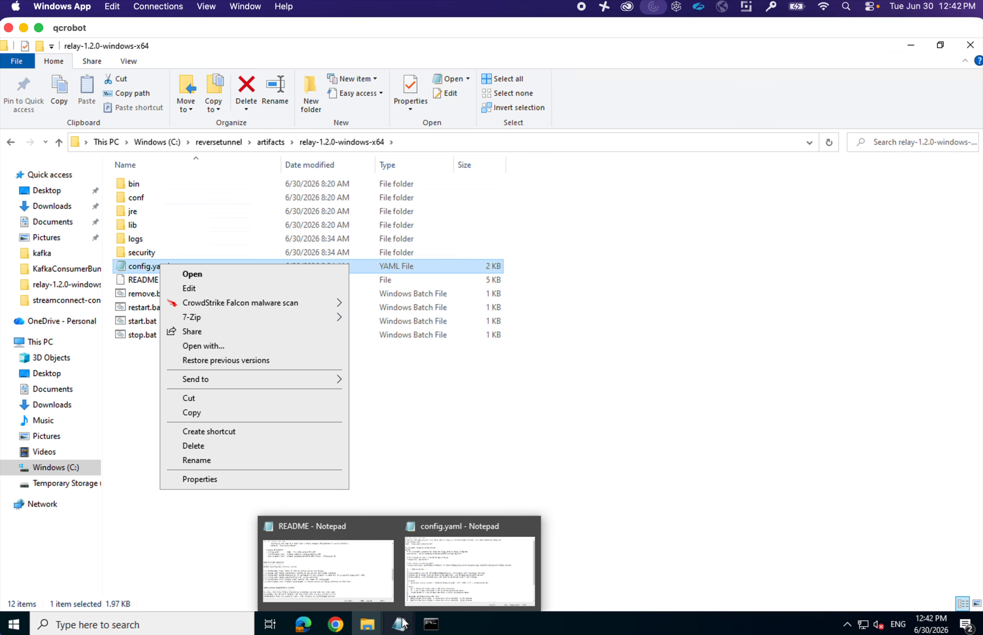
- Maximize config.yaml in Notepad and highlight the node name relay_node_production_01
{"action": "left_click", "coordinate": [479, 562]}
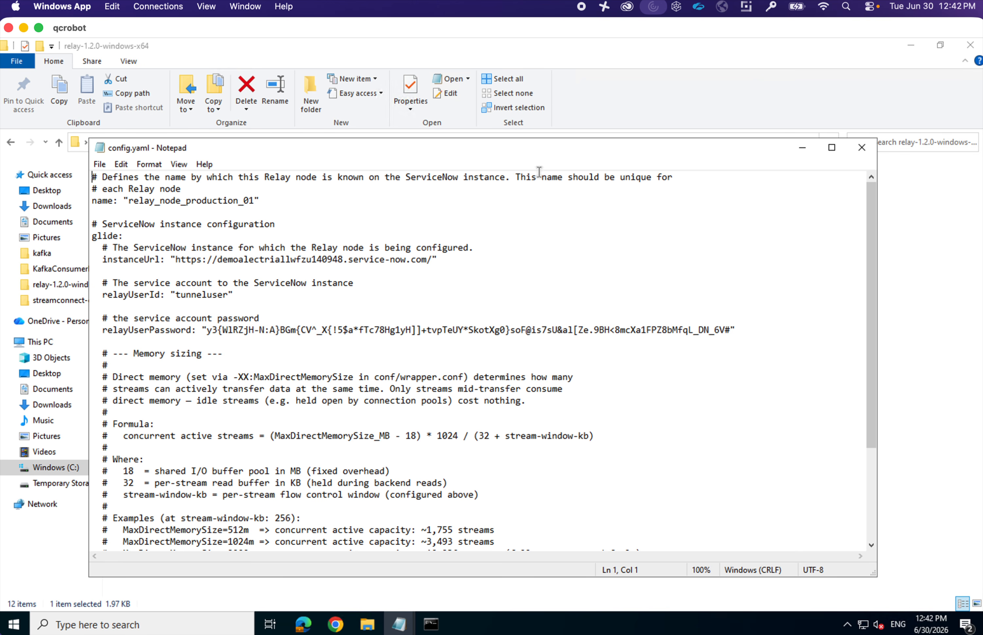
{"action": "double_click", "coordinate": [548, 148]}
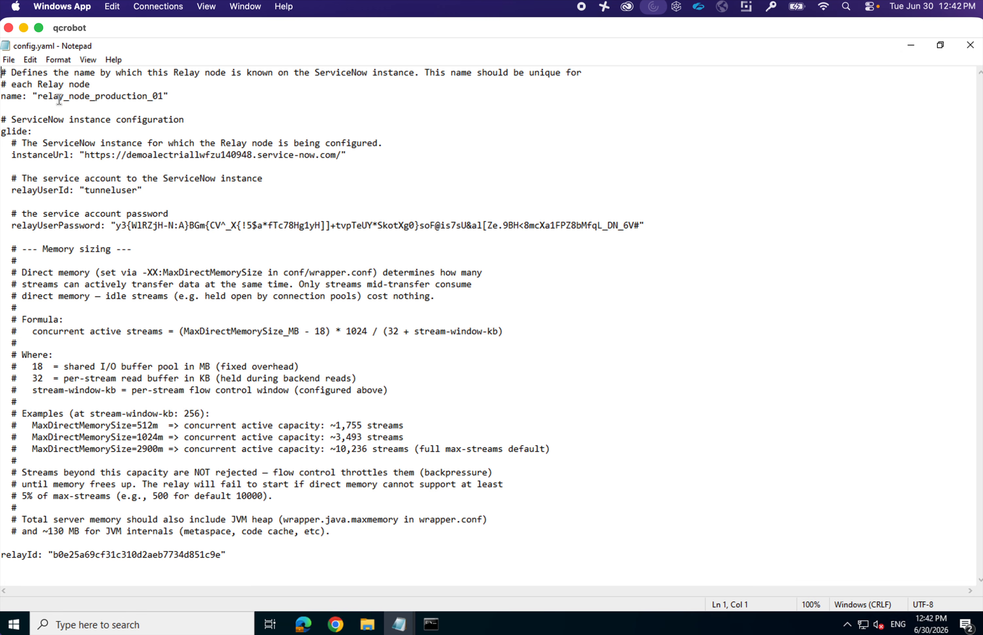
{"action": "left_click_drag", "start_coordinate": [38, 96], "coordinate": [130, 96]}
{"action": "left_click_drag", "start_coordinate": [161, 97], "coordinate": [162, 97]}
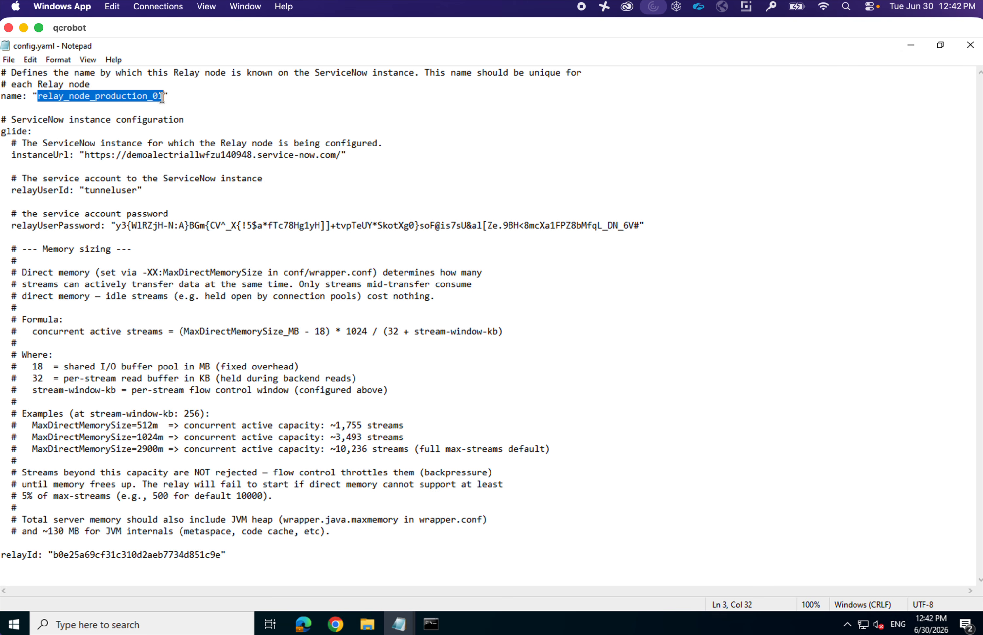
{"action": "left_click", "coordinate": [162, 98]}
{"action": "left_click_drag", "start_coordinate": [162, 98], "coordinate": [39, 97]}
- Point out the instanceUrl, service account password, relayUserId and relayId values
{"action": "left_click_drag", "start_coordinate": [85, 155], "coordinate": [341, 156]}
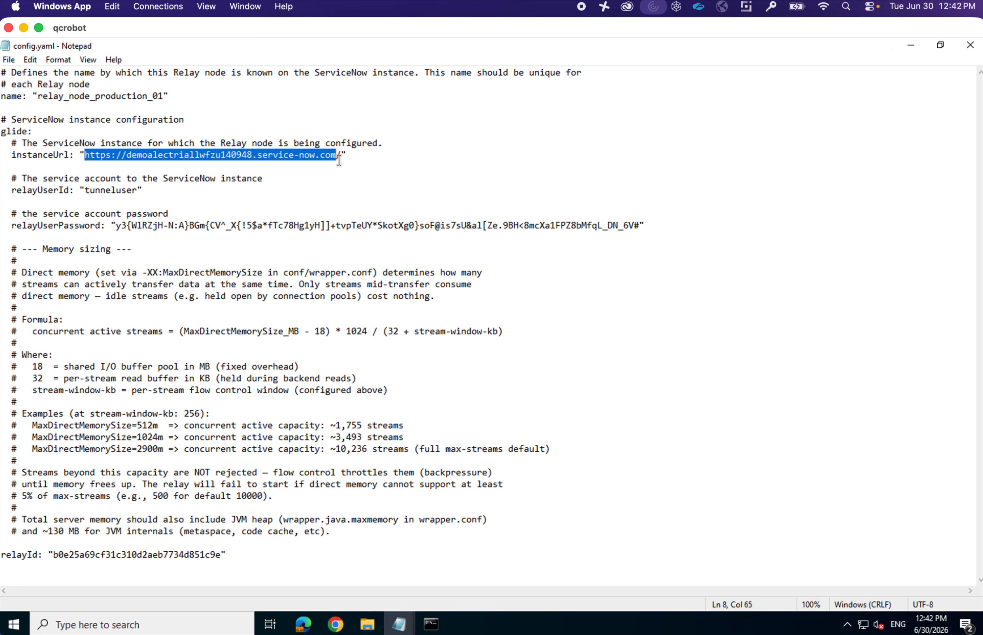
{"action": "left_click", "coordinate": [114, 191]}
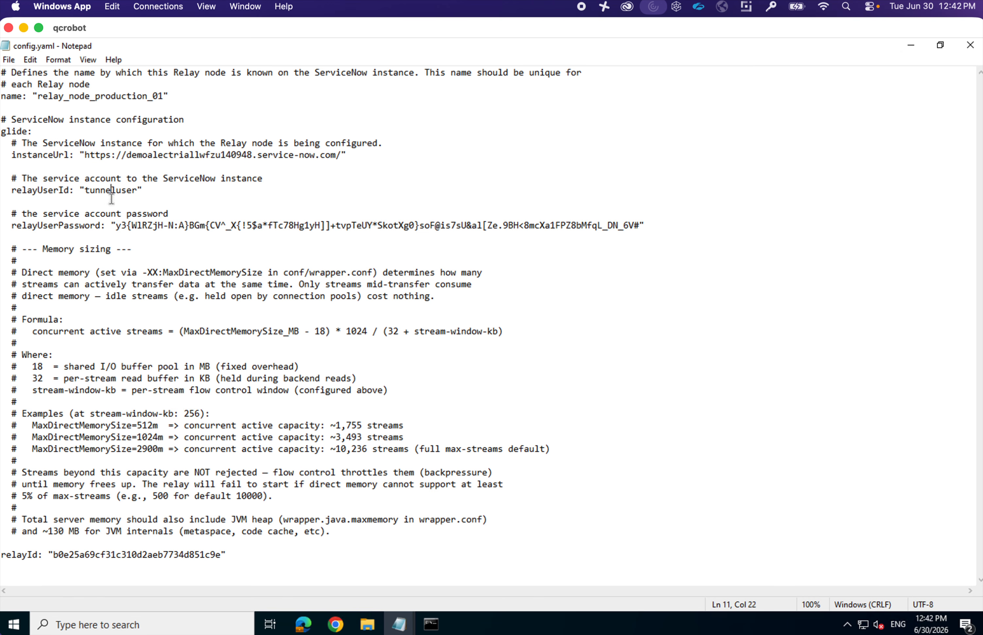
{"action": "left_click_drag", "start_coordinate": [115, 226], "coordinate": [639, 225]}
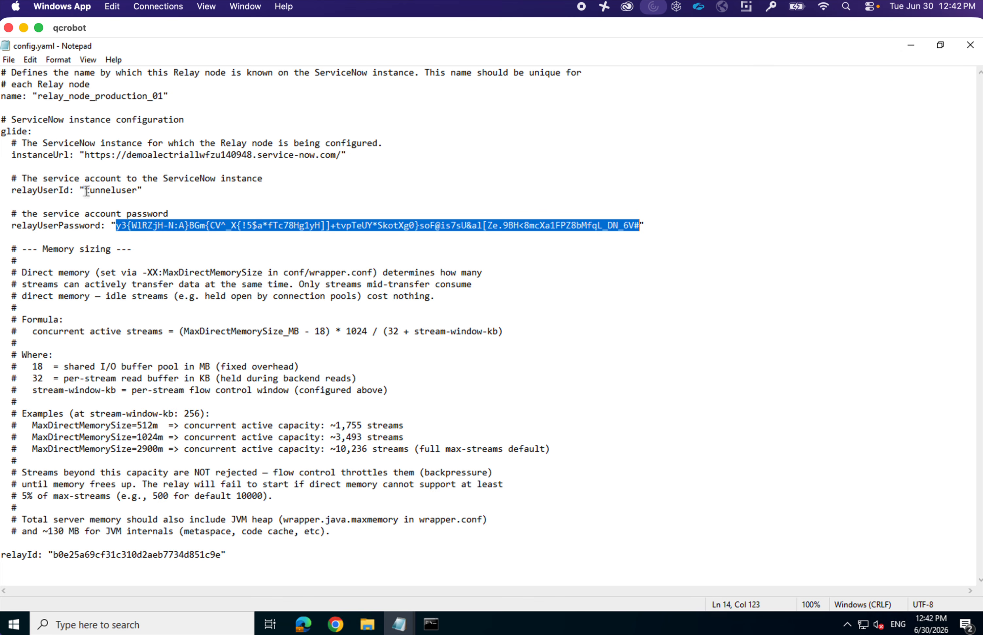
{"action": "double_click", "coordinate": [100, 191]}
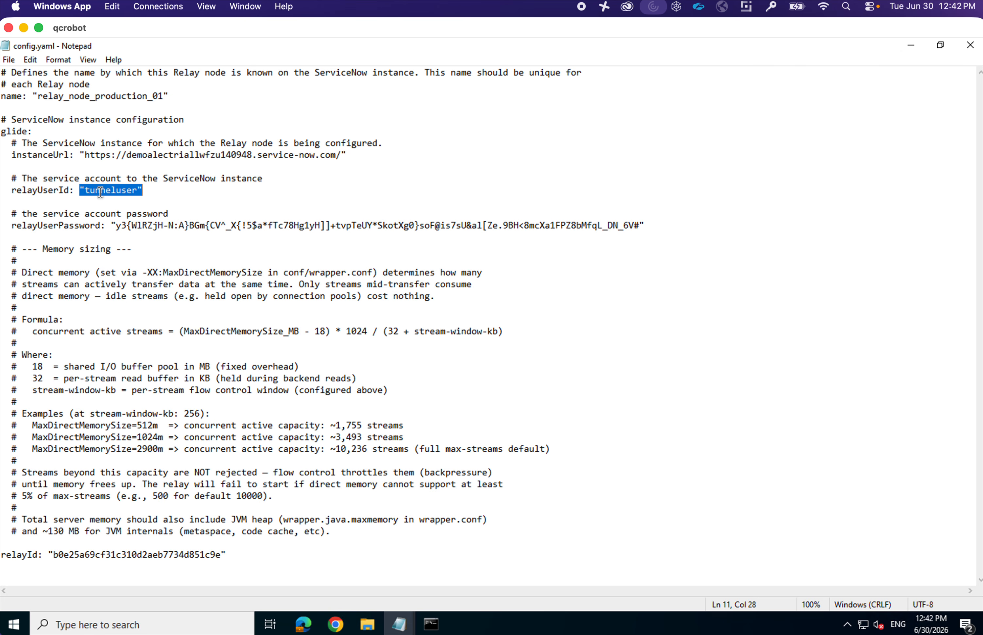
{"action": "left_click", "coordinate": [117, 226]}
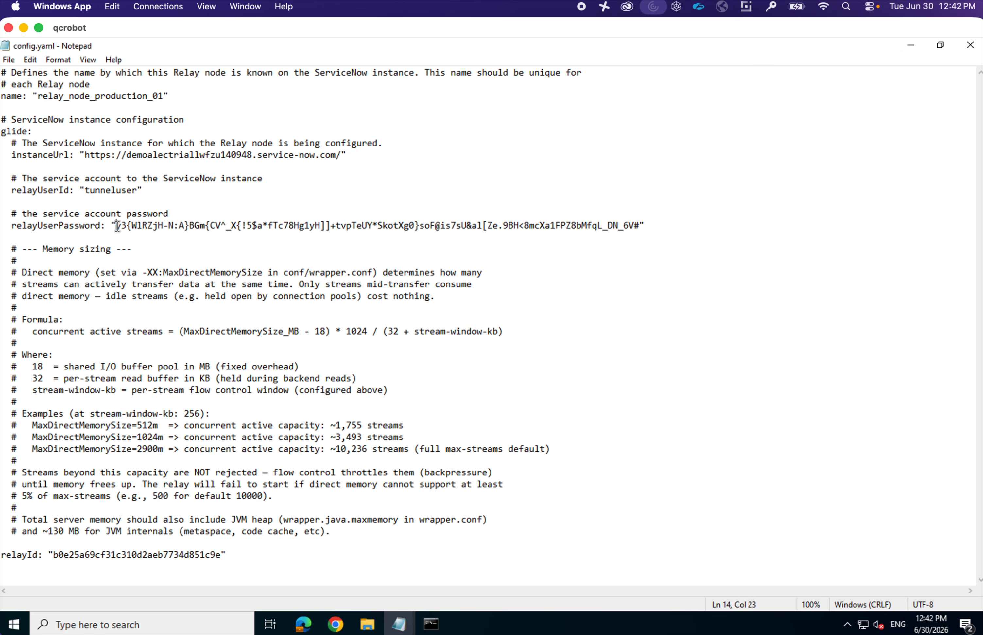
{"action": "left_click", "coordinate": [53, 554]}
- Close config.yaml, open the relay's logs folder, and focus the PowerShell console
{"action": "left_click", "coordinate": [967, 52]}
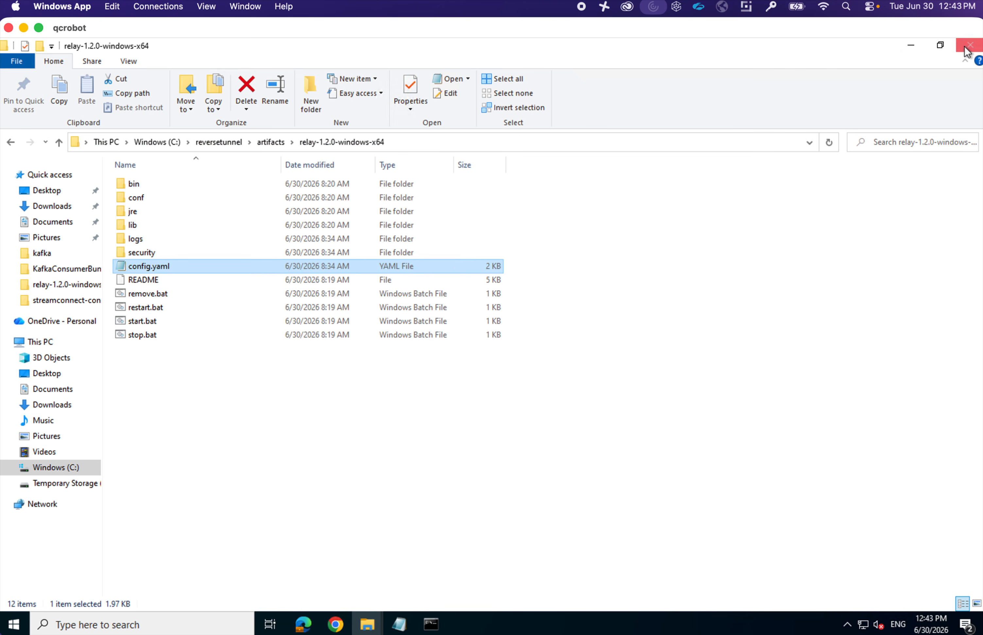
{"action": "double_click", "coordinate": [134, 239]}
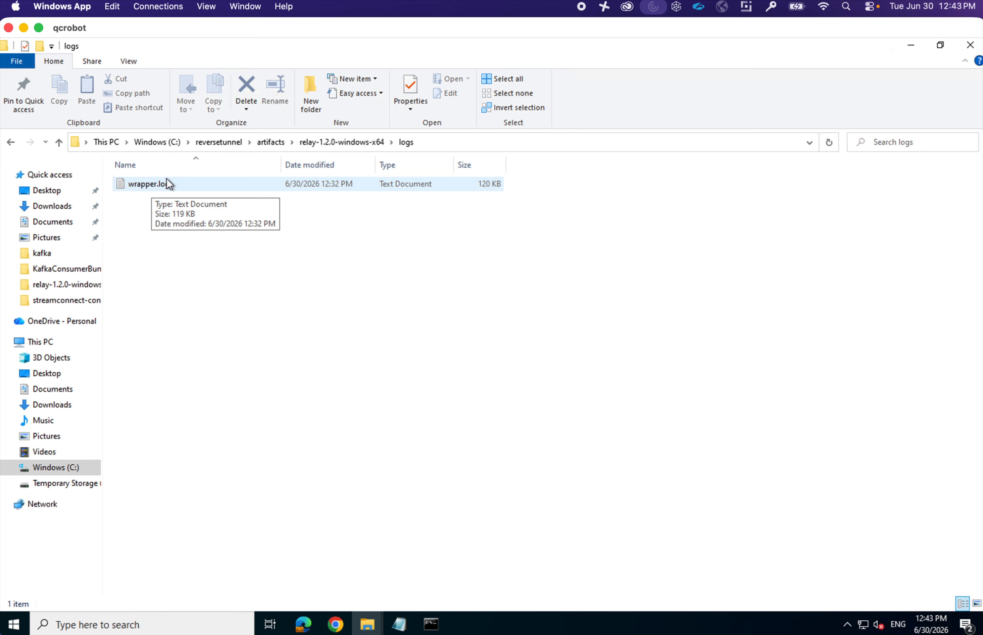
{"action": "mouse_move", "coordinate": [439, 630]}
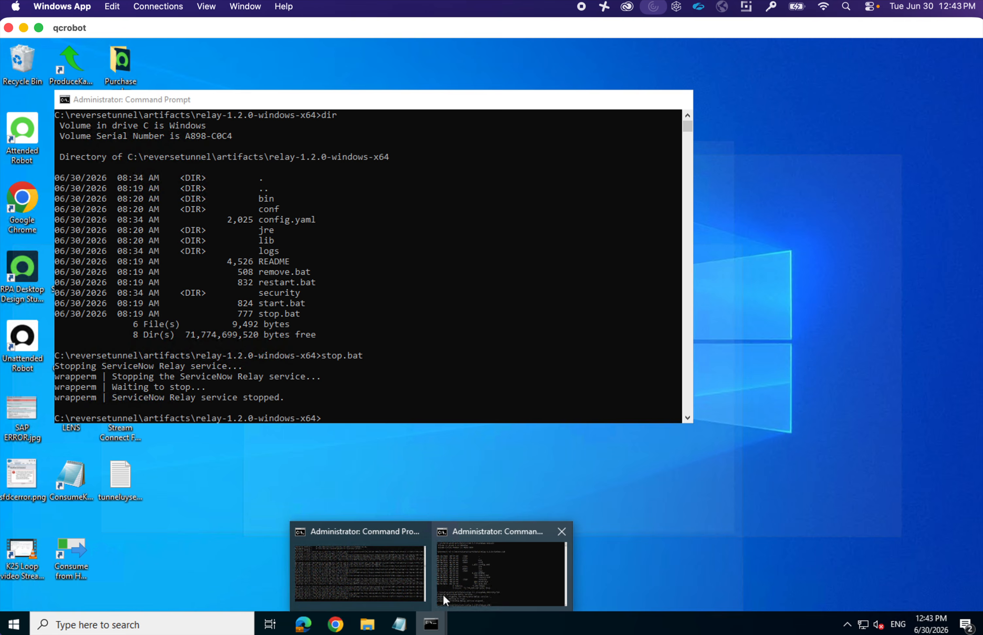
{"action": "left_click", "coordinate": [444, 594]}
{"action": "left_click", "coordinate": [356, 446]}
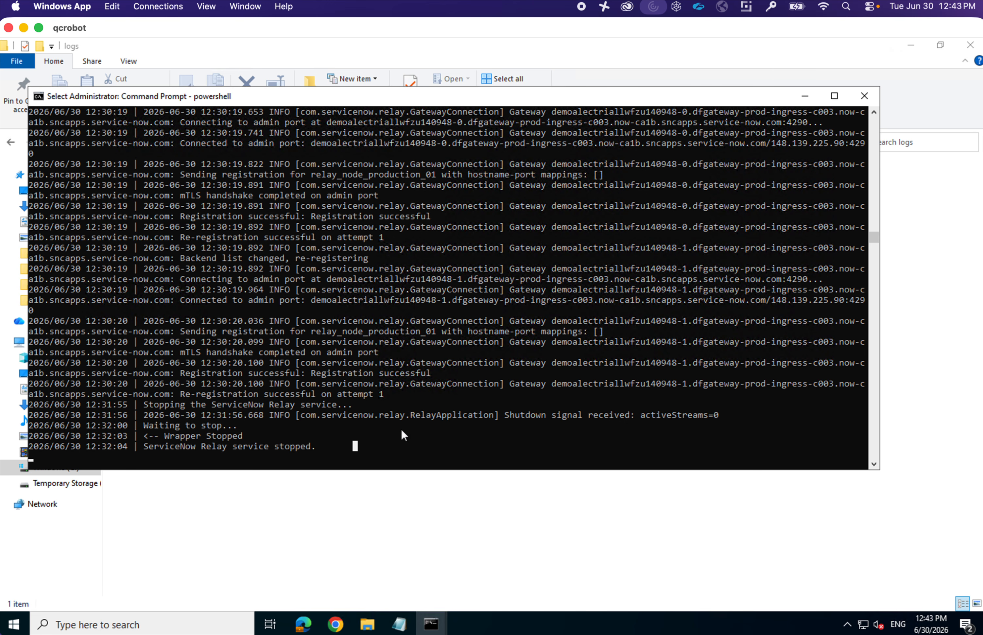
{"action": "key", "text": "Escape"}
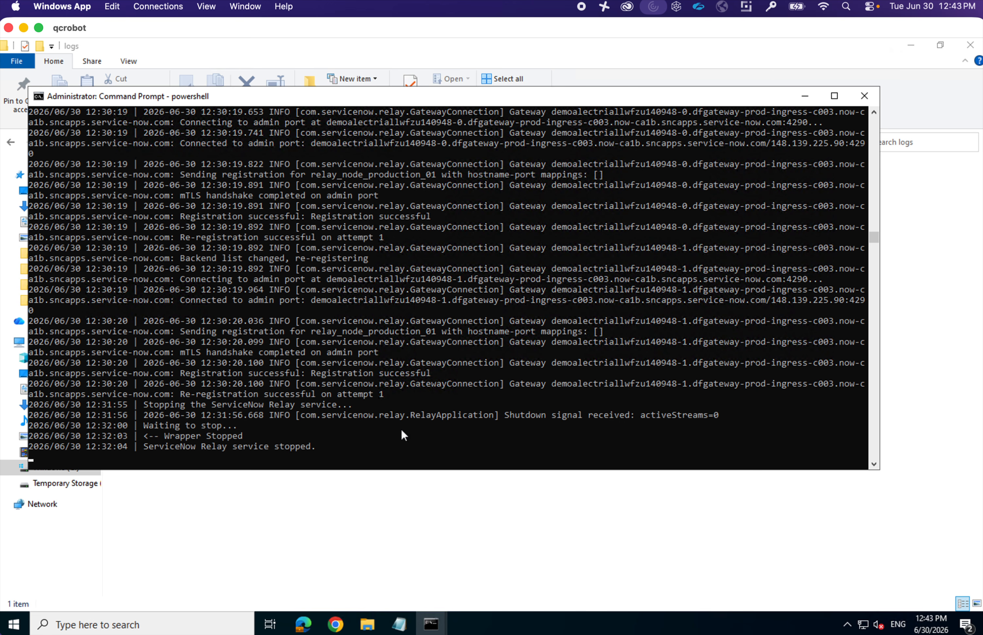
- Stop the old tail and rerun get-content -wait on wrapper.log to follow it live
{"action": "left_click", "coordinate": [402, 431]}
{"action": "key", "text": "ctrl+c"}
{"action": "key", "text": "ctrl+c"}
{"action": "key", "text": "Return"}
{"action": "key", "text": "Return"}
{"action": "key", "text": "Return"}
{"action": "key", "text": "Up"}
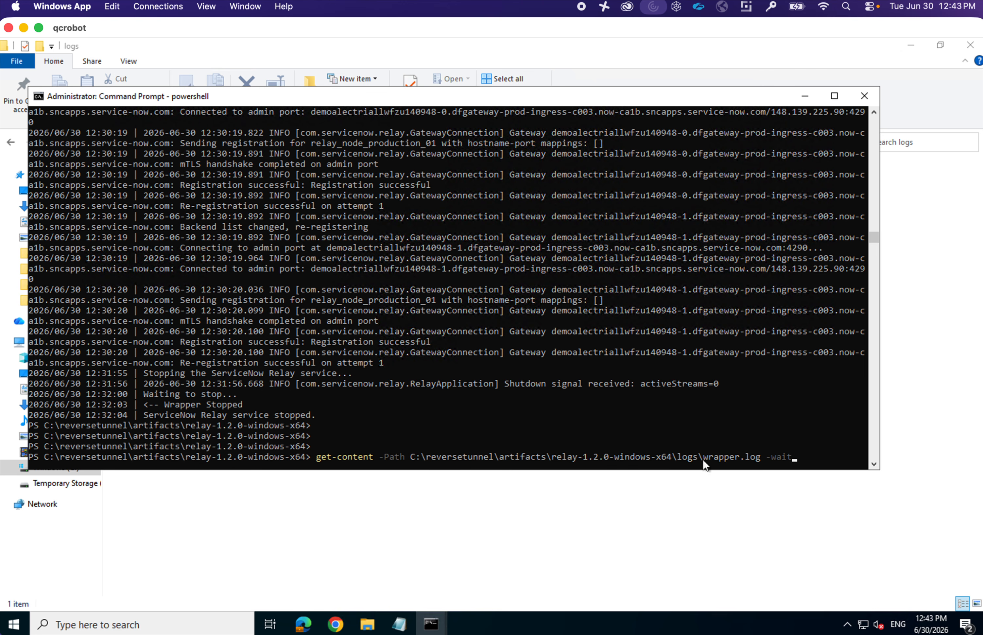
{"action": "key", "text": "Return"}
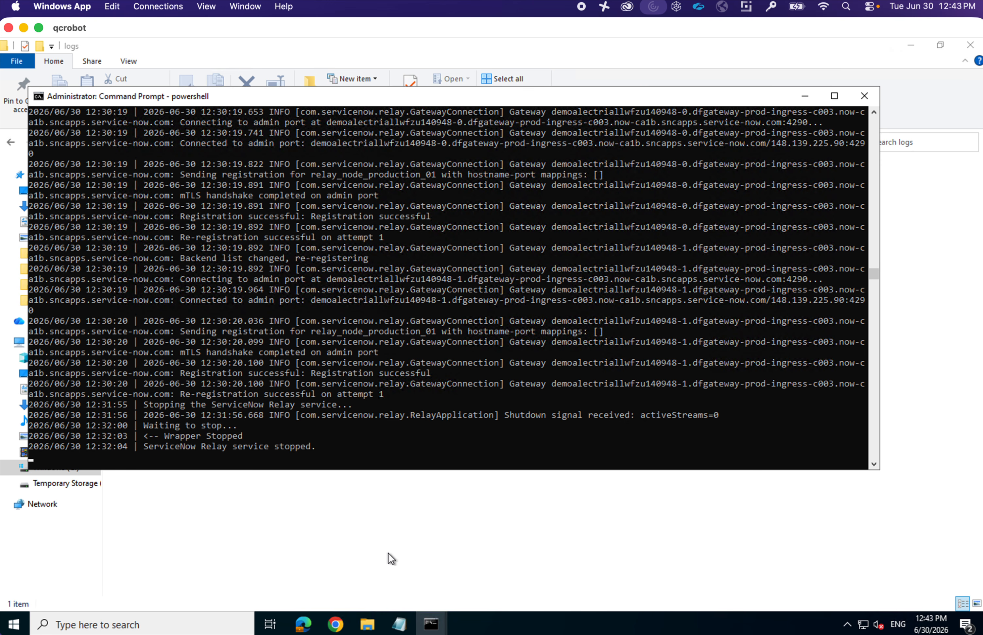
- In the other Command Prompt, run dir to list the relay-1.2.0-windows-x64 folder
{"action": "mouse_move", "coordinate": [445, 625]}
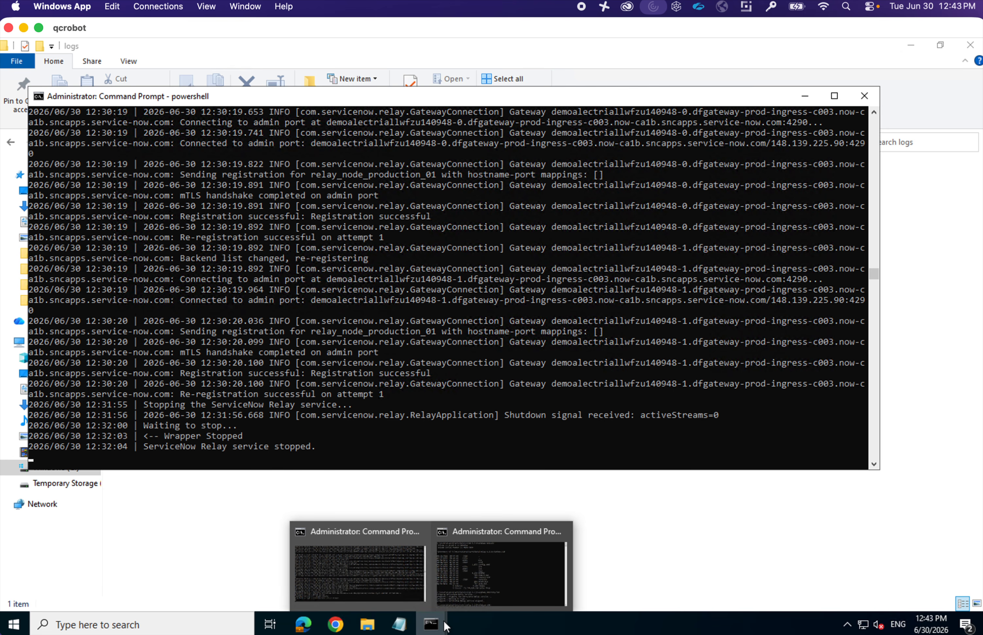
{"action": "left_click", "coordinate": [471, 591]}
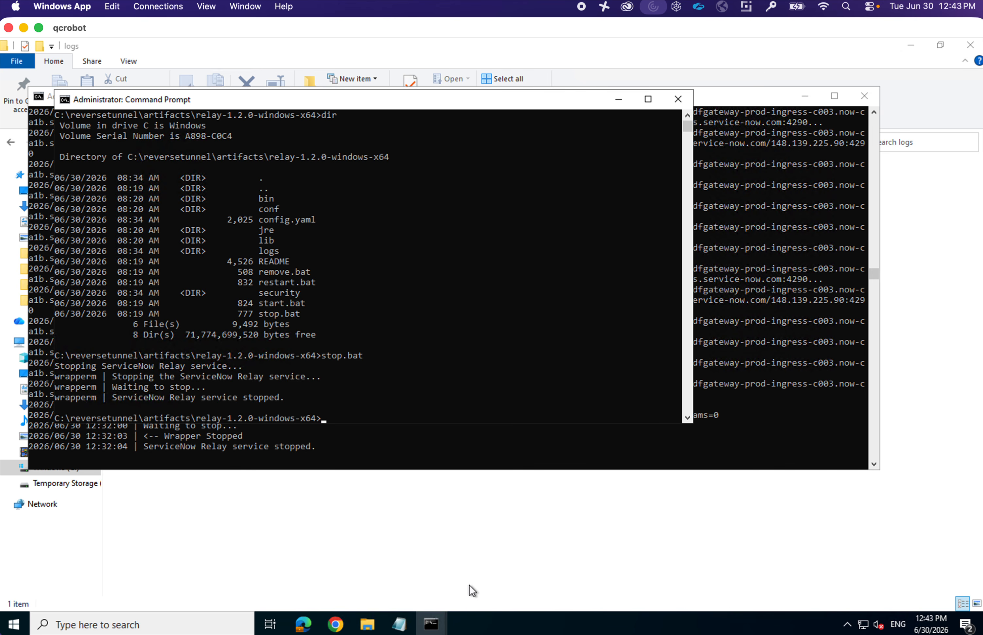
{"action": "left_click_drag", "start_coordinate": [116, 104], "coordinate": [394, 108]}
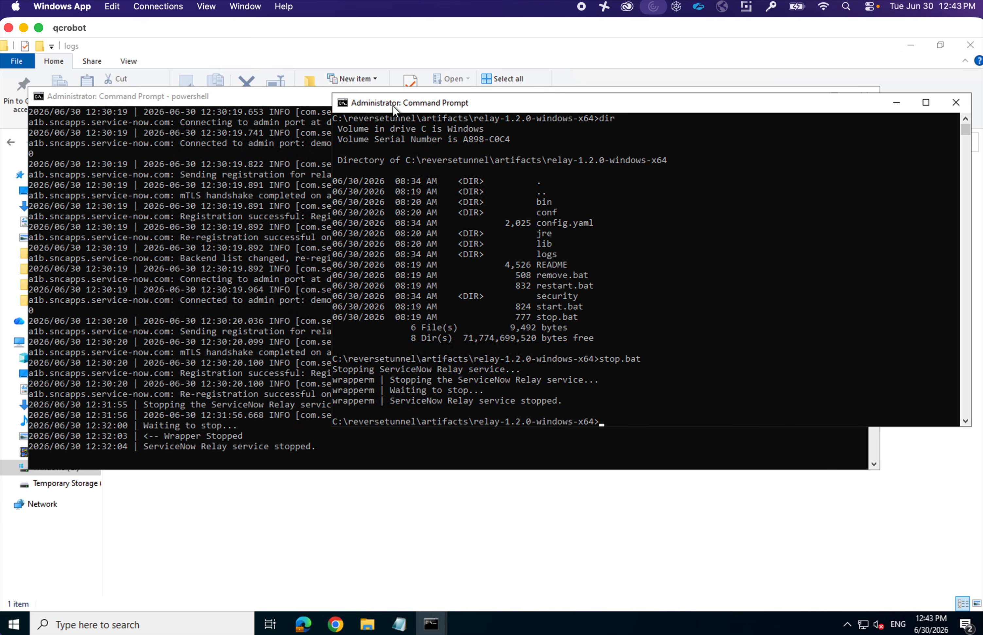
{"action": "type", "text": "dir"}
{"action": "key", "text": "Return"}
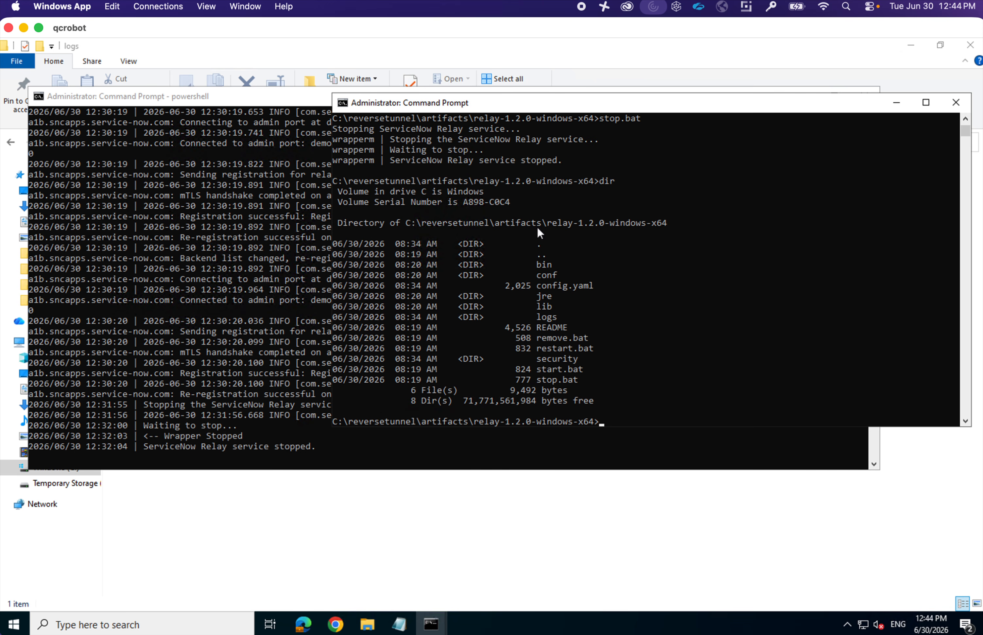
{"action": "left_click_drag", "start_coordinate": [490, 223], "coordinate": [644, 223]}
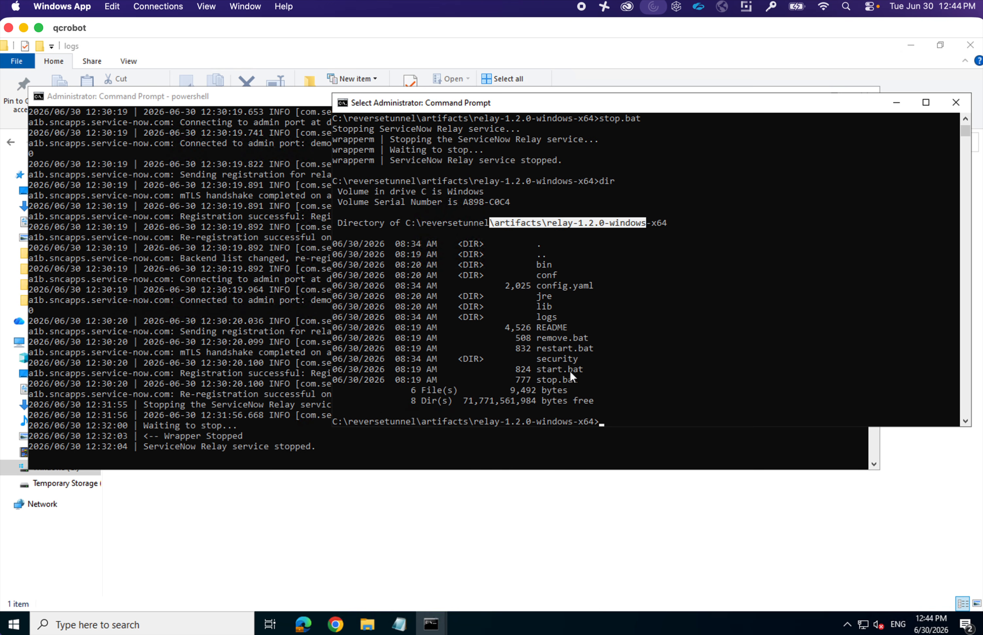
{"action": "left_click", "coordinate": [648, 414]}
- Run start.bat to start the ServiceNow Relay service and watch the log window
{"action": "type", "text": "star"}
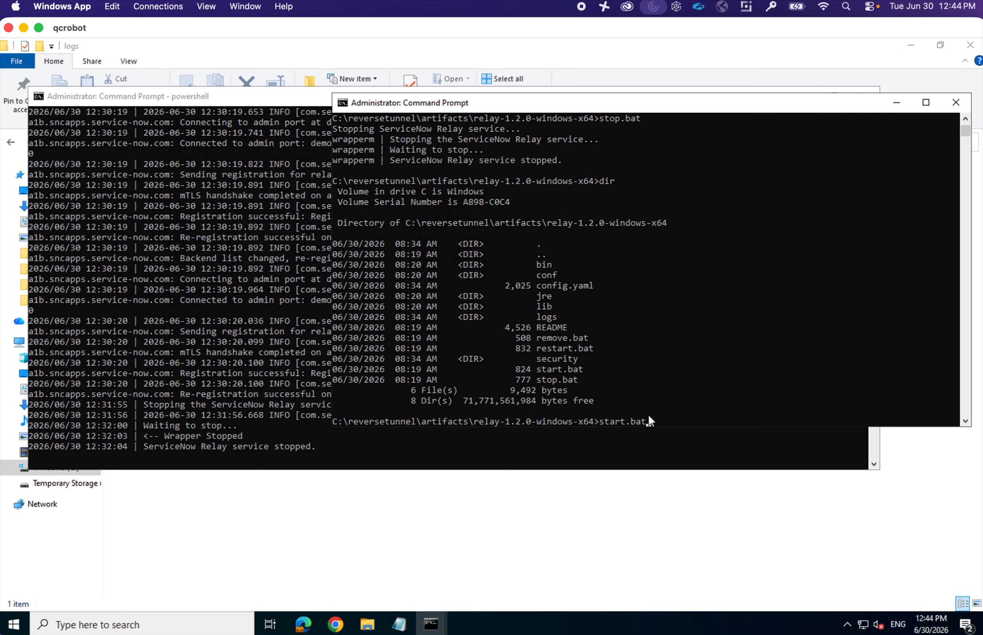
{"action": "type", "text": "t.bat"}
{"action": "key", "text": "Return"}
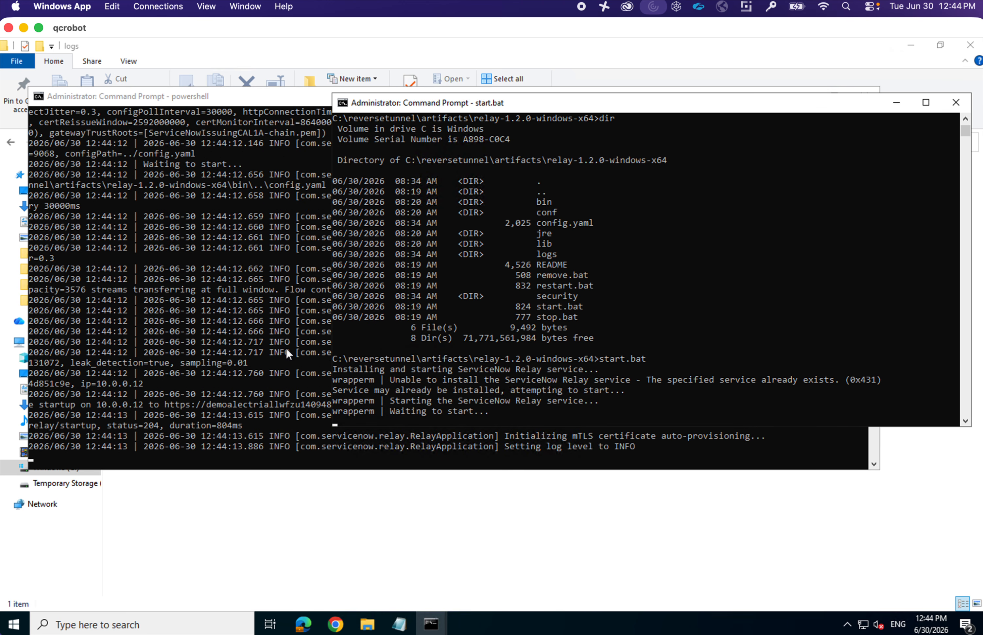
{"action": "left_click", "coordinate": [286, 347]}
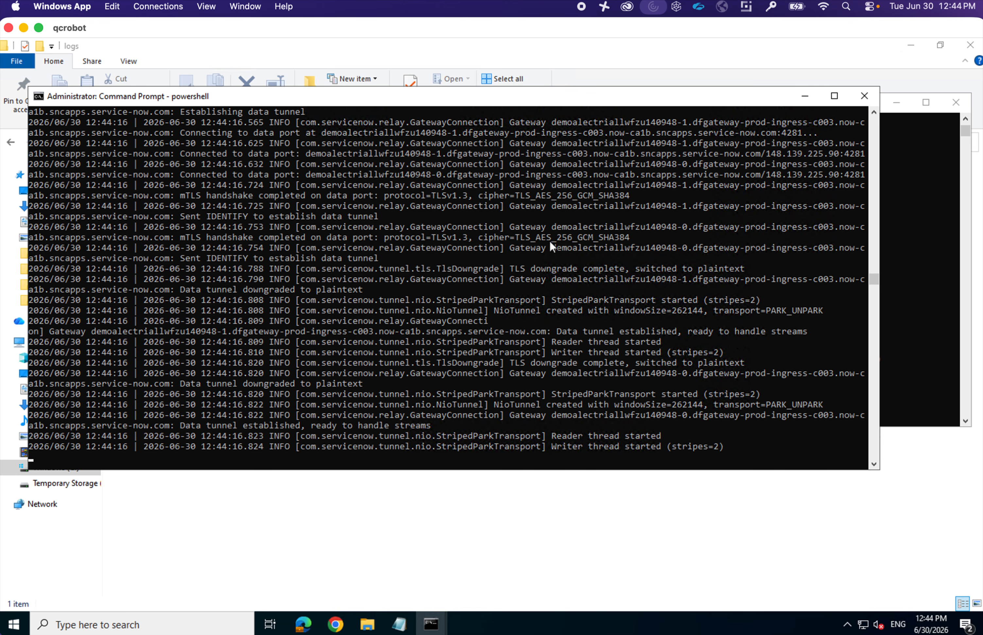
- Highlight the 'Data tunnel established' line in wrapper.log, then switch to the Chrome desktop
{"action": "scroll", "coordinate": [550, 245], "scroll_direction": "up", "scroll_amount": 2}
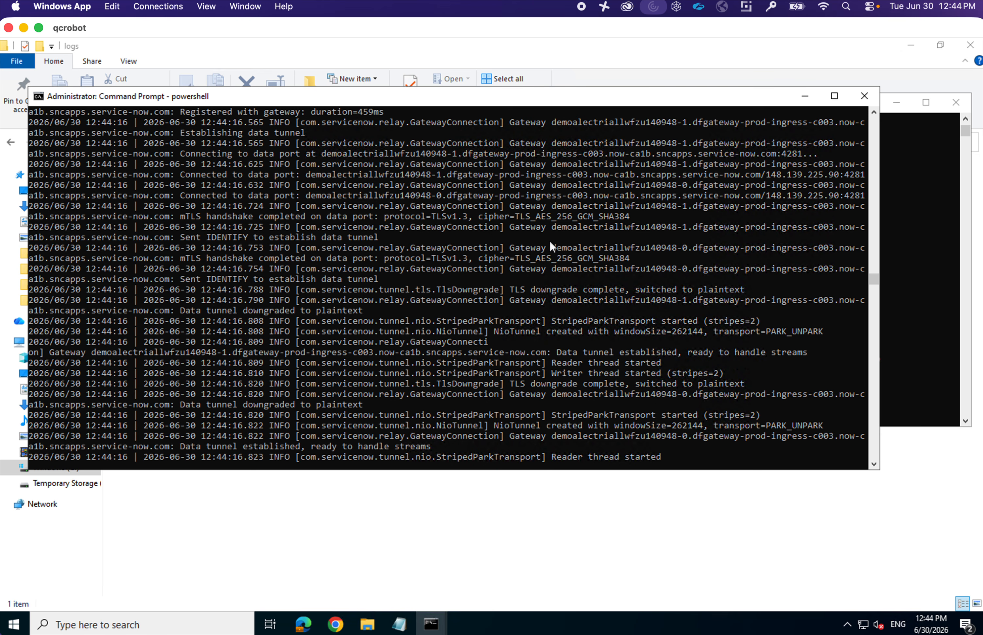
{"action": "scroll", "coordinate": [550, 243], "scroll_direction": "down", "scroll_amount": 2}
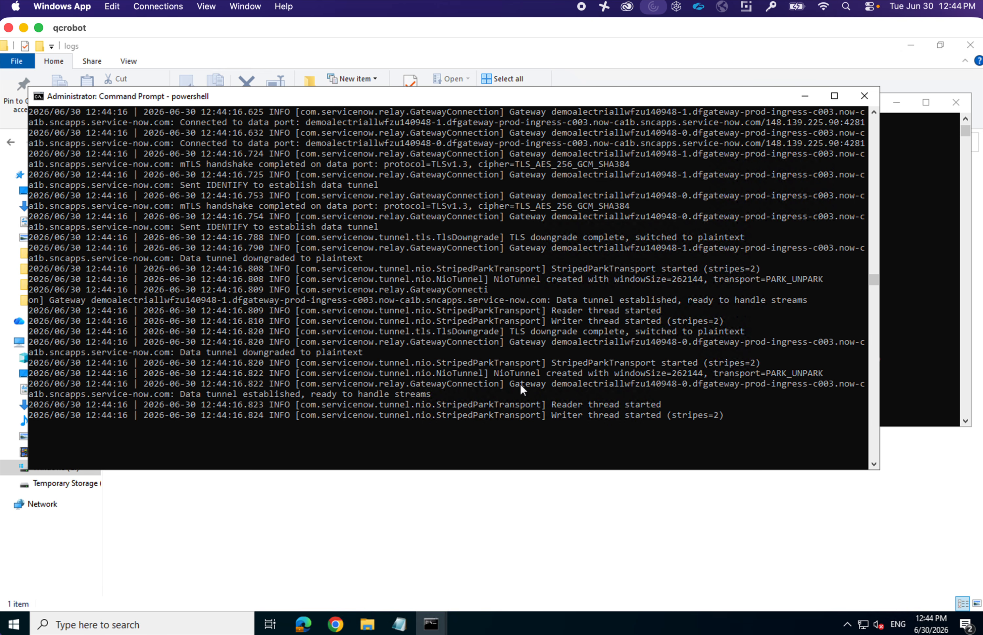
{"action": "left_click_drag", "start_coordinate": [181, 393], "coordinate": [403, 397]}
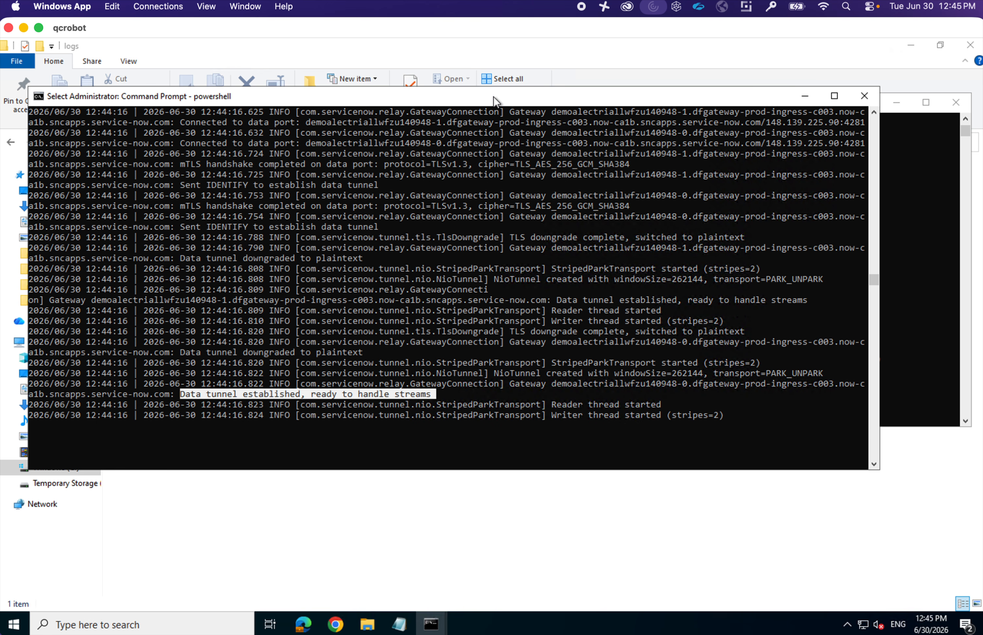
{"action": "left_click_drag", "start_coordinate": [496, 101], "coordinate": [558, 97]}
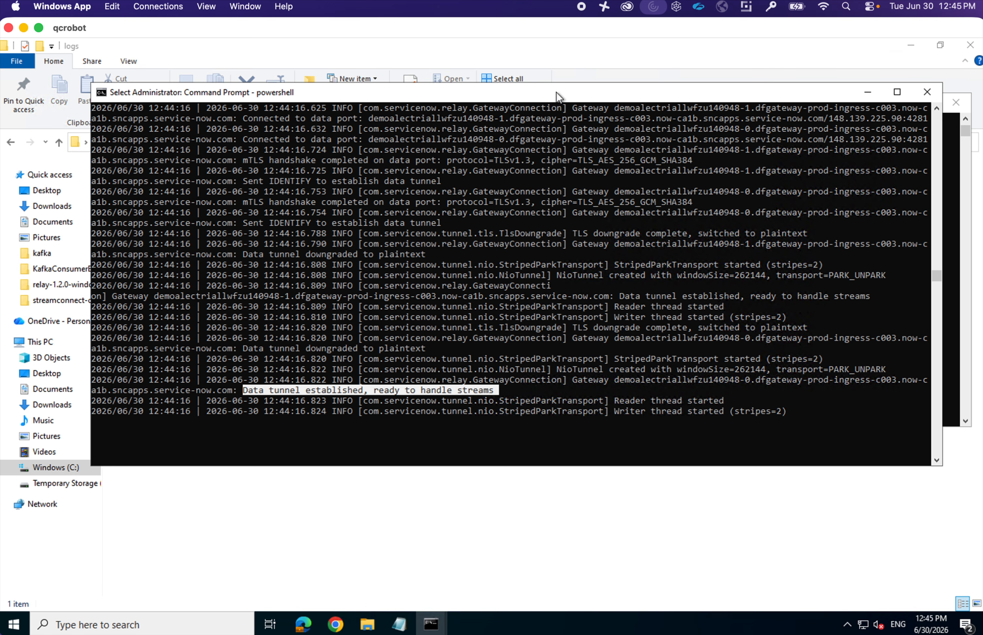
{"action": "left_click", "coordinate": [486, 256]}
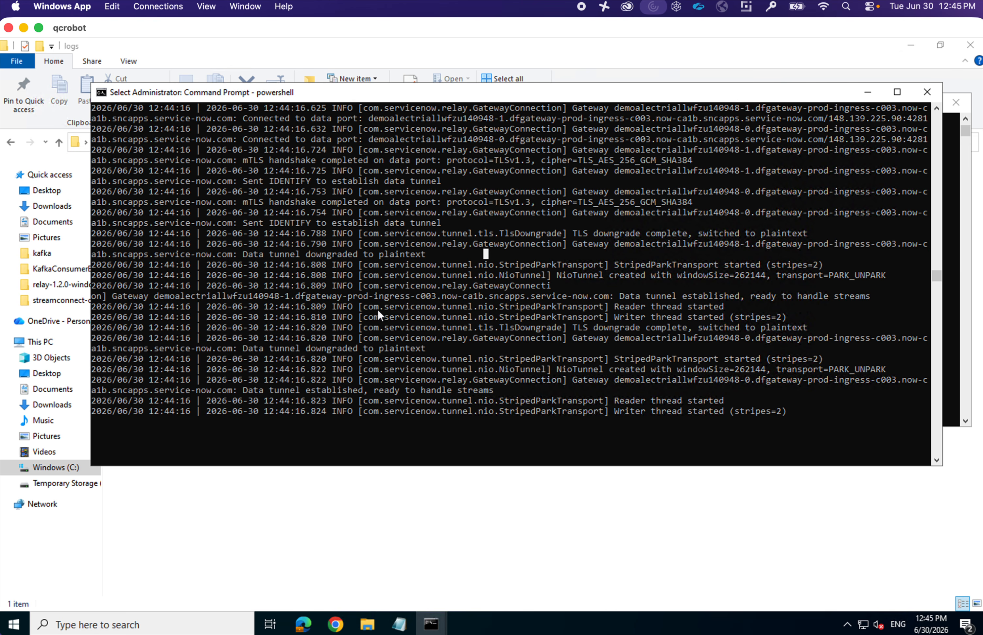
{"action": "key", "text": "ctrl+Left"}
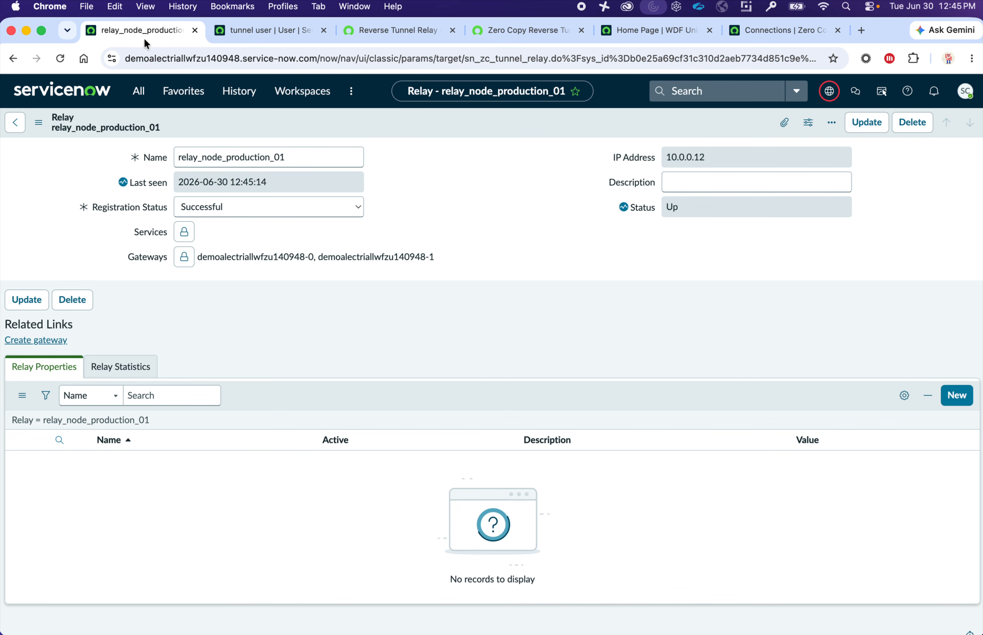
- Filter the navigator for 'relay' and reopen relay_node_production_01 from Private Relay > Relays
{"action": "left_click", "coordinate": [139, 101]}
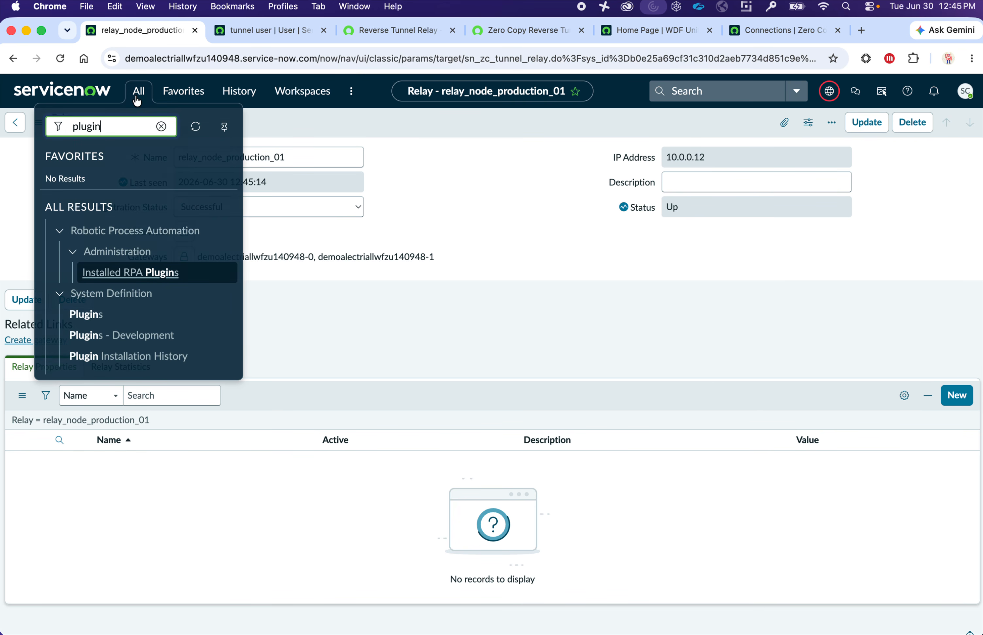
{"action": "left_click", "coordinate": [161, 126]}
{"action": "type", "text": "rela"}
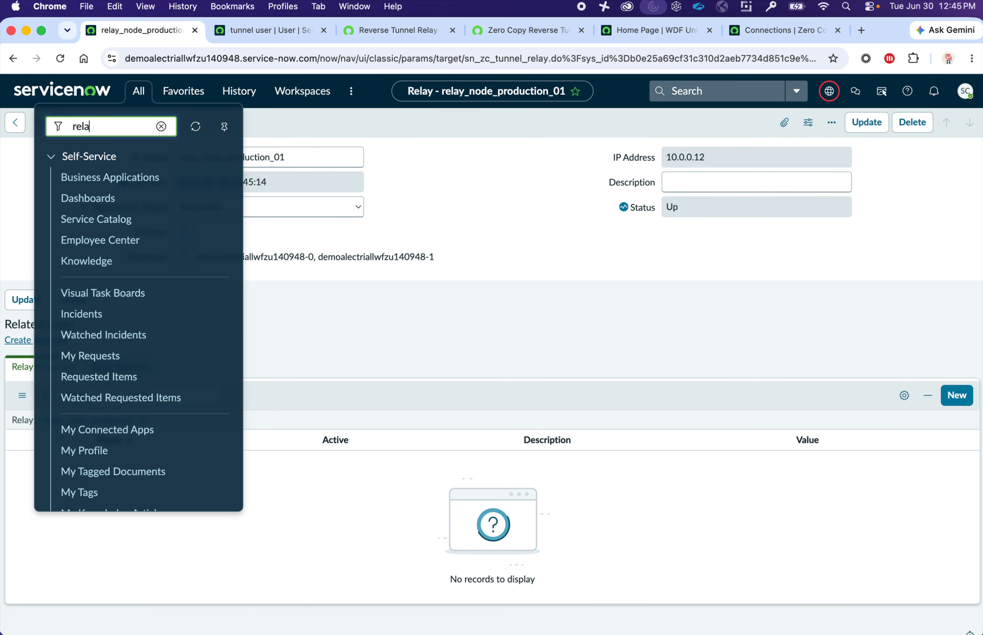
{"action": "type", "text": "y"}
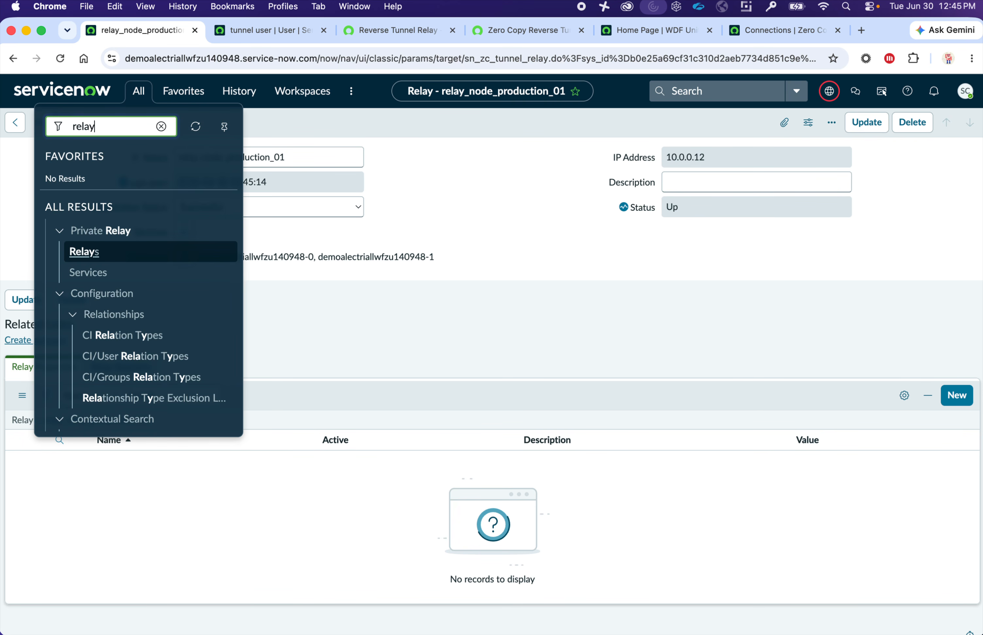
{"action": "left_click", "coordinate": [79, 252]}
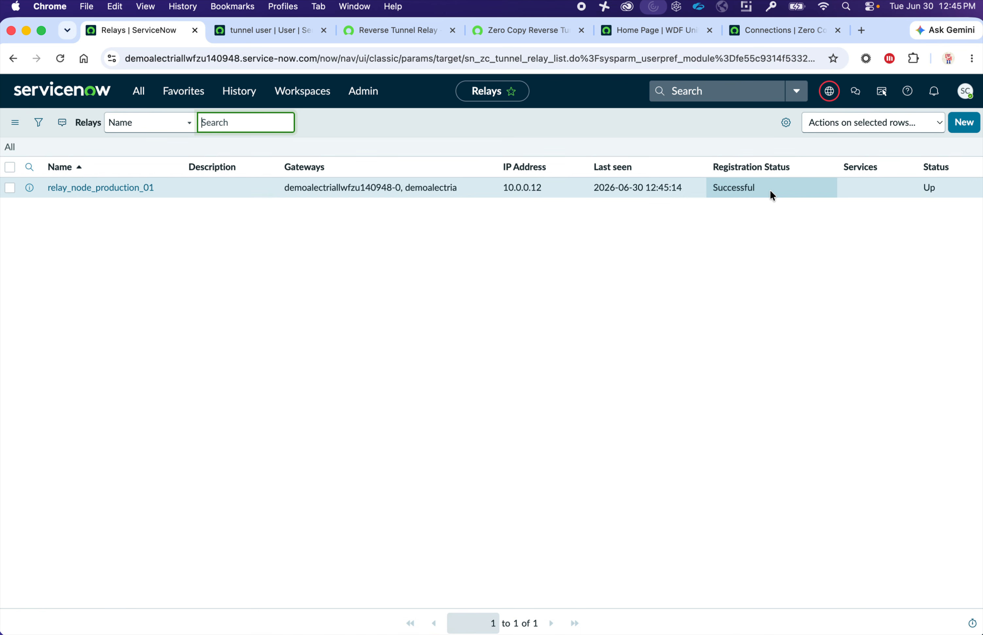
{"action": "left_click", "coordinate": [119, 188]}
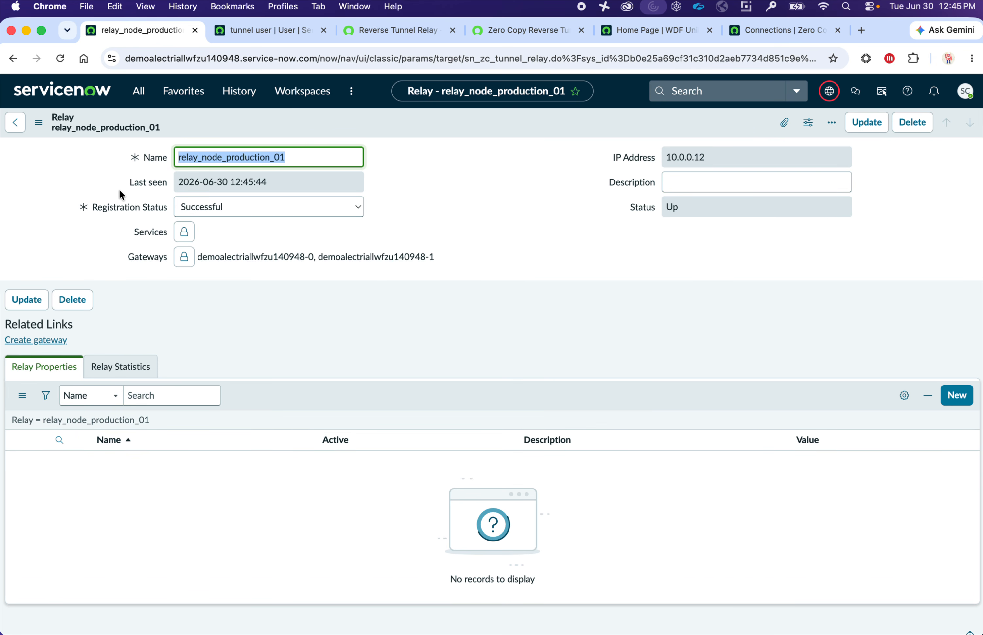
- Run Create gateway on relay_node_production_01 so the 2.0 gateways are assigned to it
{"action": "left_click", "coordinate": [39, 343]}
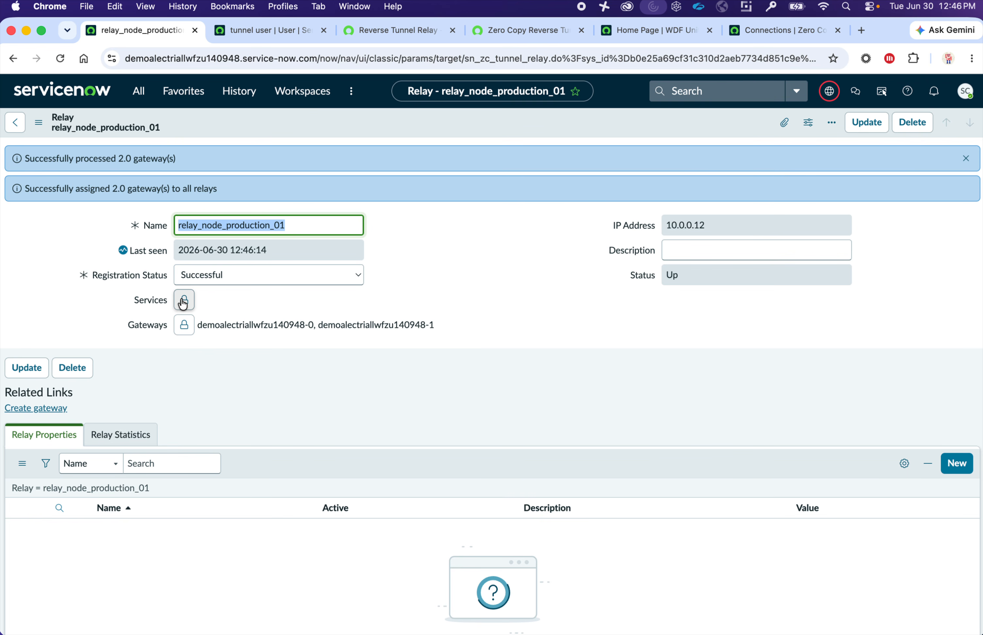
- Pick QC Databricks from the Service Endpoints lookup as the relay's Services entry
{"action": "left_click", "coordinate": [184, 304]}
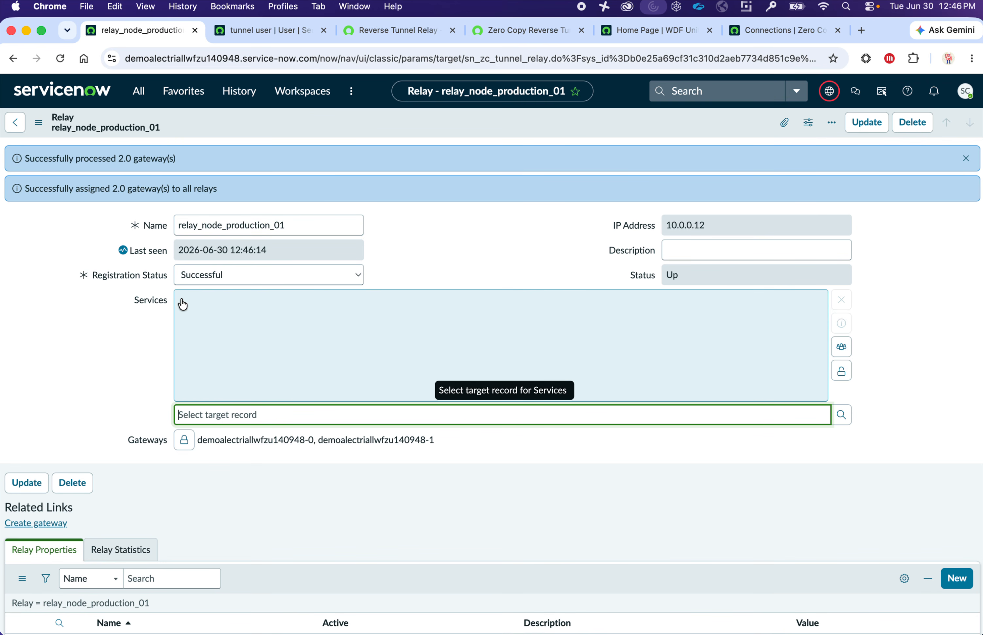
{"action": "left_click", "coordinate": [840, 417]}
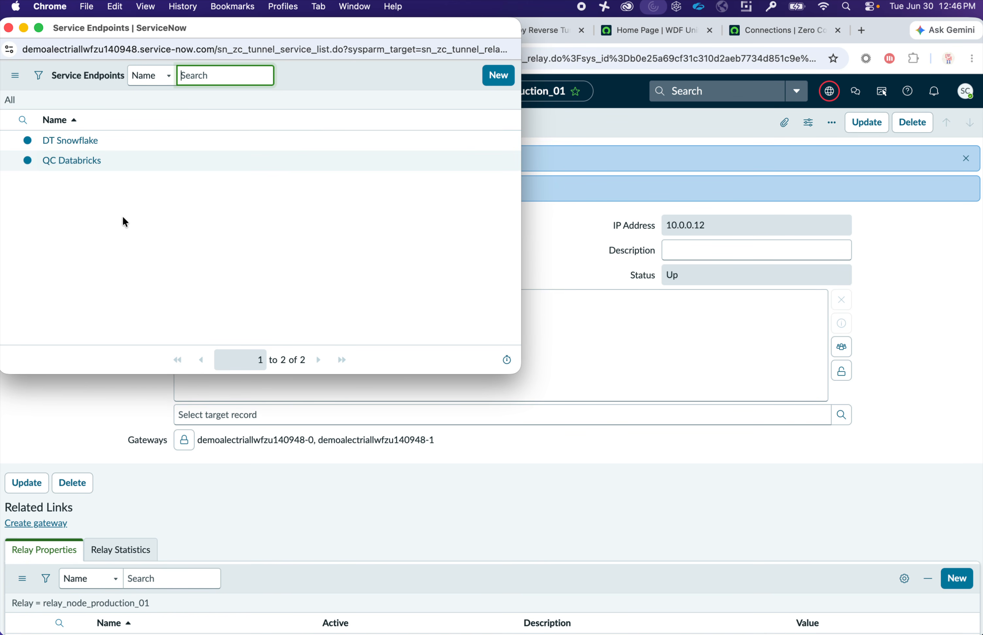
{"action": "left_click", "coordinate": [512, 77]}
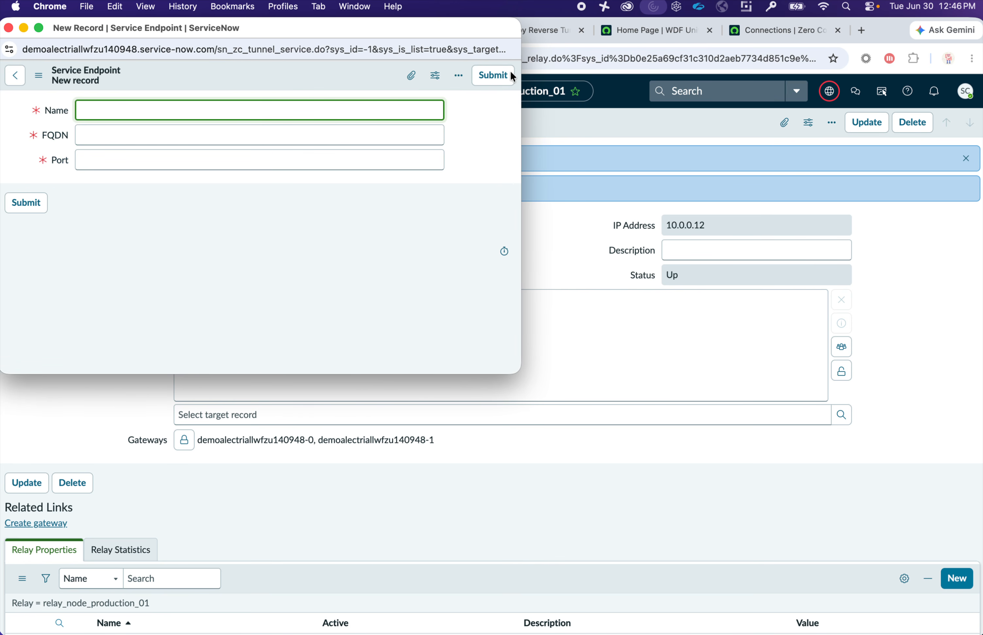
{"action": "left_click", "coordinate": [21, 74]}
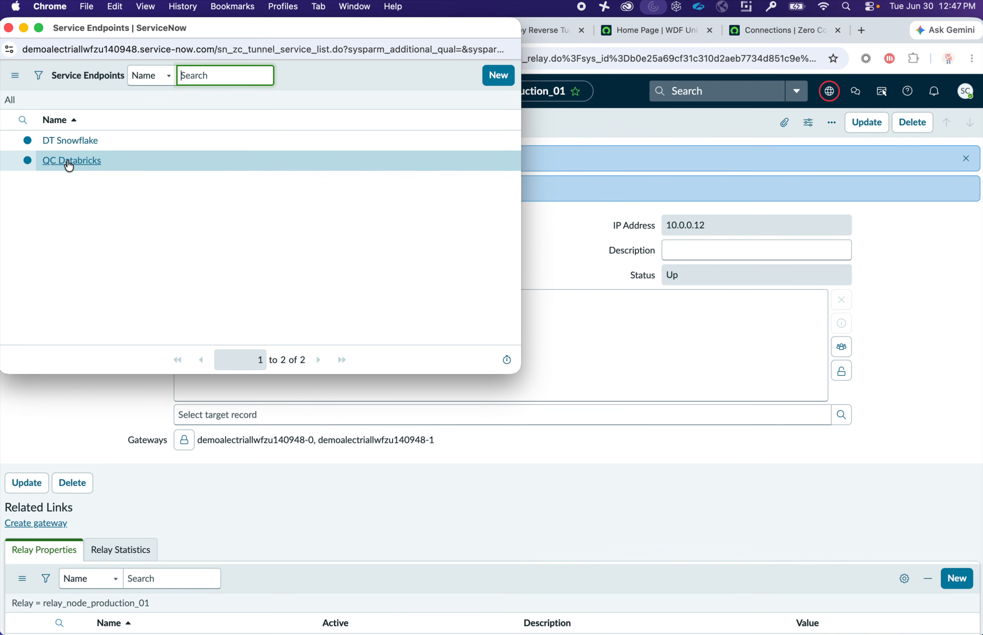
{"action": "left_click", "coordinate": [70, 160]}
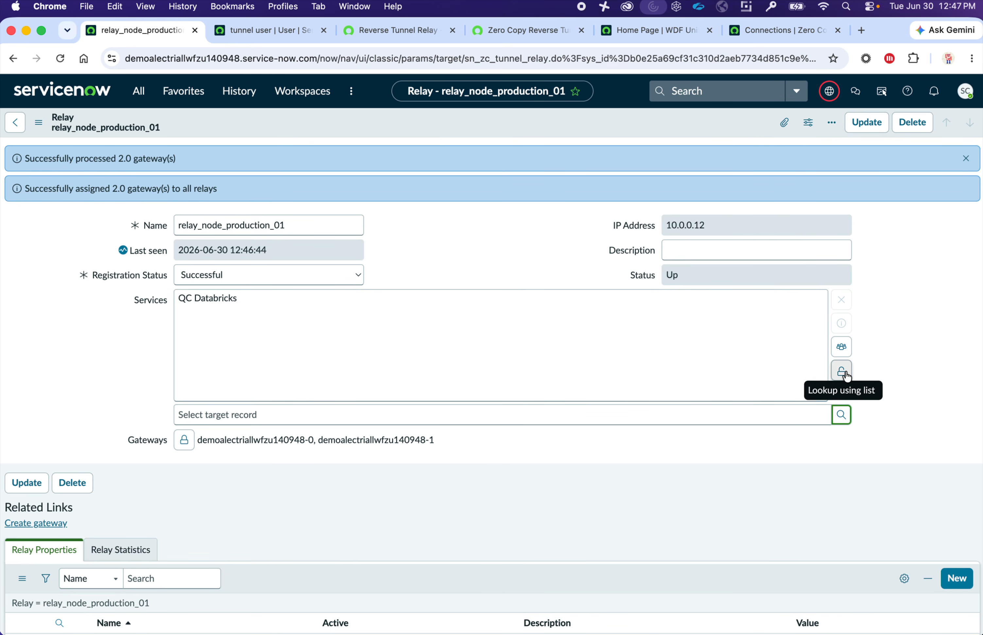
{"action": "left_click", "coordinate": [842, 371]}
{"action": "left_click", "coordinate": [184, 300]}
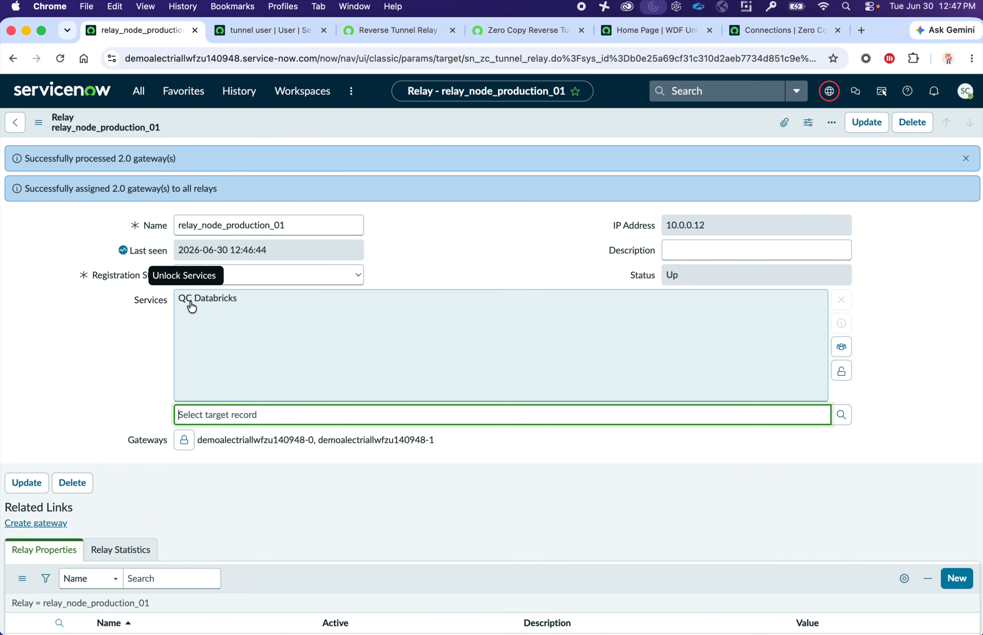
{"action": "left_click", "coordinate": [193, 305]}
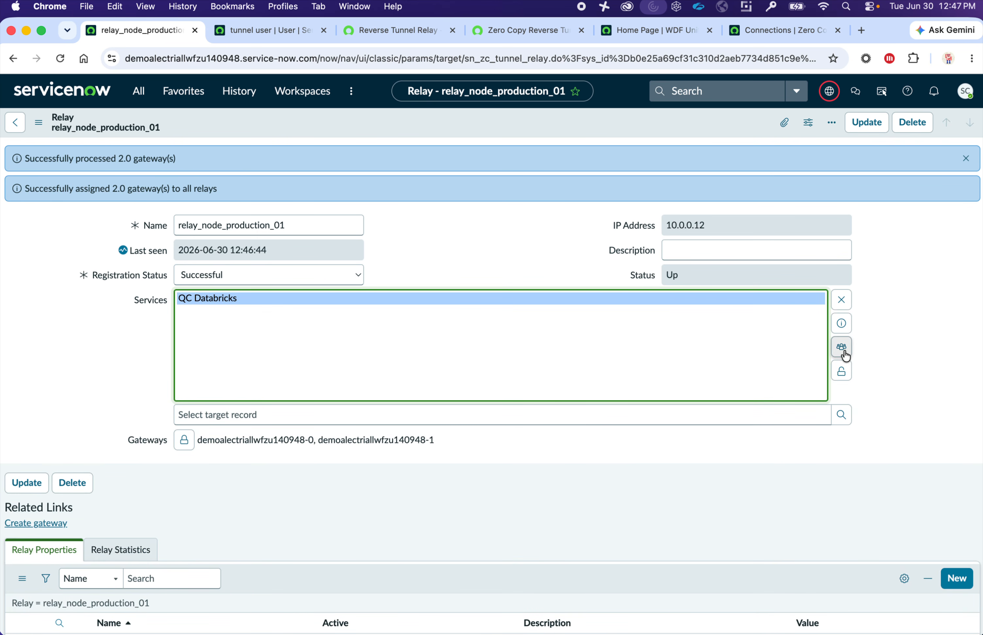
- Copy the QC Databricks host name adb-945585063063447.7.azuredatabricks.net from its endpoint preview
{"action": "left_click", "coordinate": [841, 330]}
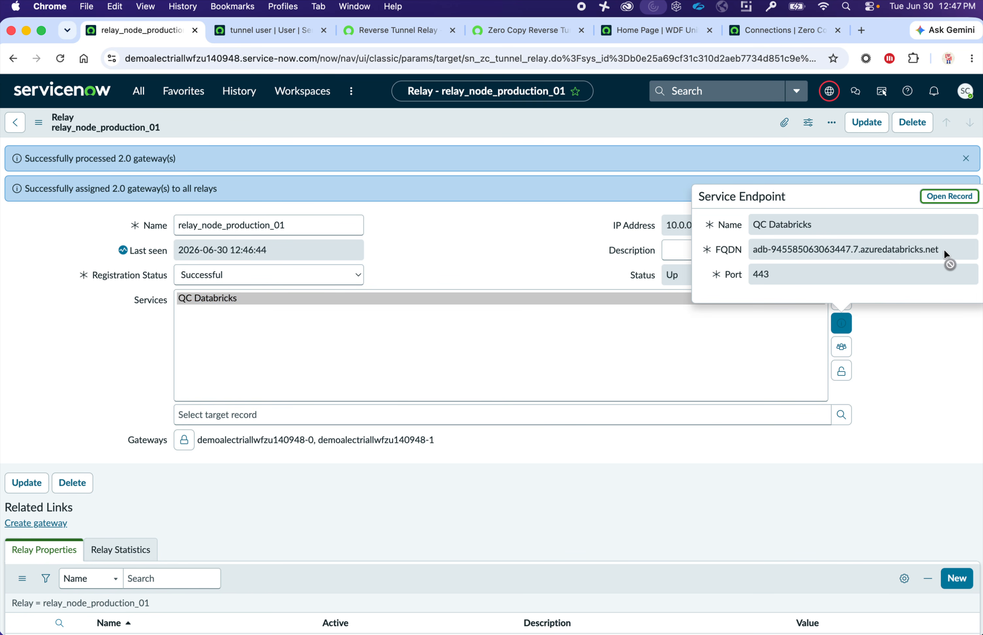
{"action": "left_click_drag", "start_coordinate": [949, 256], "coordinate": [858, 291]}
{"action": "left_click_drag", "start_coordinate": [947, 243], "coordinate": [750, 255]}
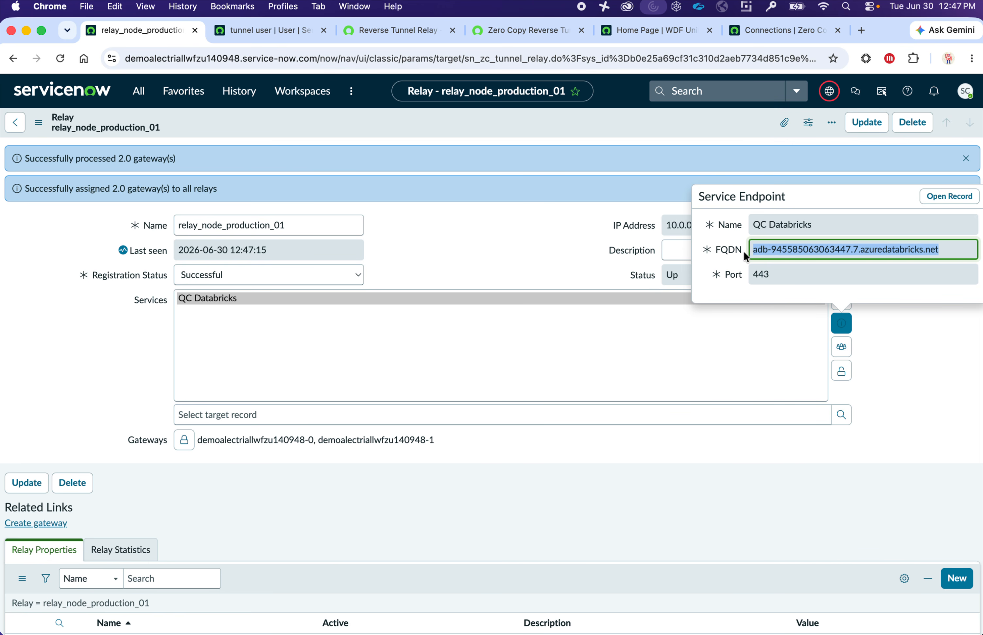
{"action": "left_click", "coordinate": [755, 252]}
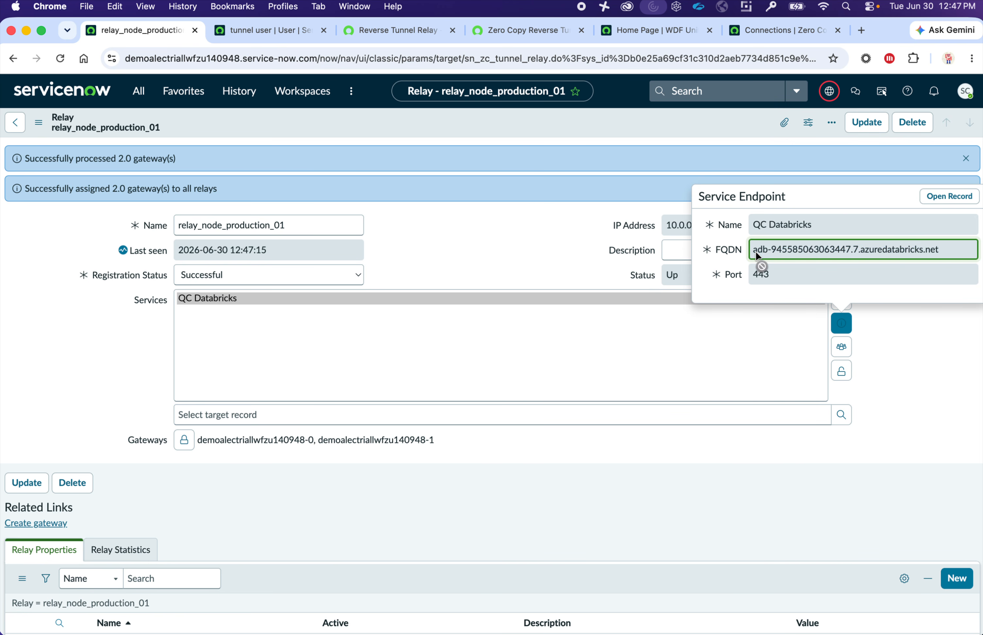
{"action": "left_click_drag", "start_coordinate": [757, 255], "coordinate": [942, 249]}
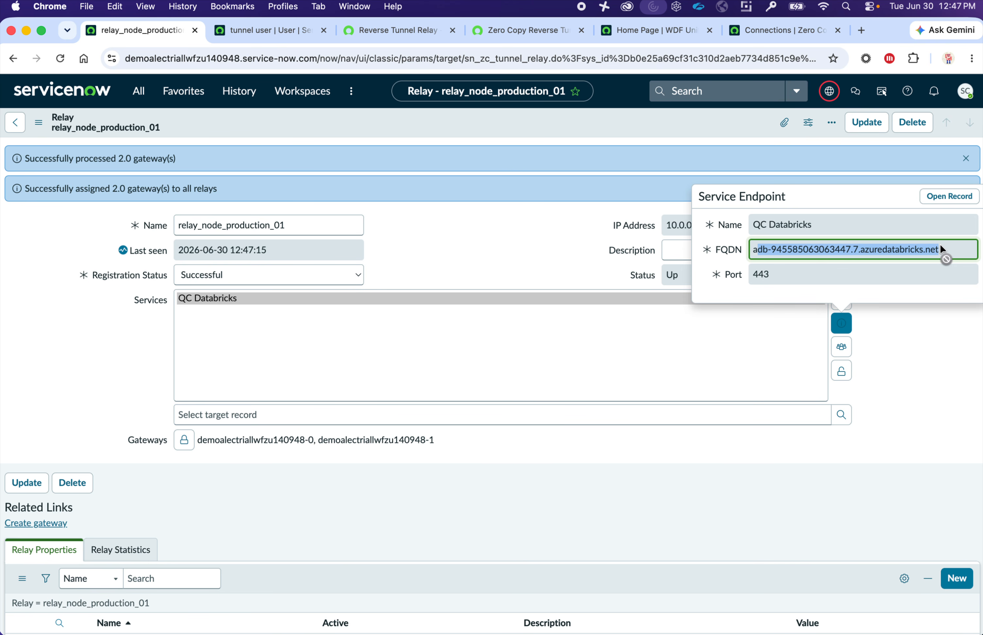
{"action": "left_click_drag", "start_coordinate": [942, 250], "coordinate": [746, 252]}
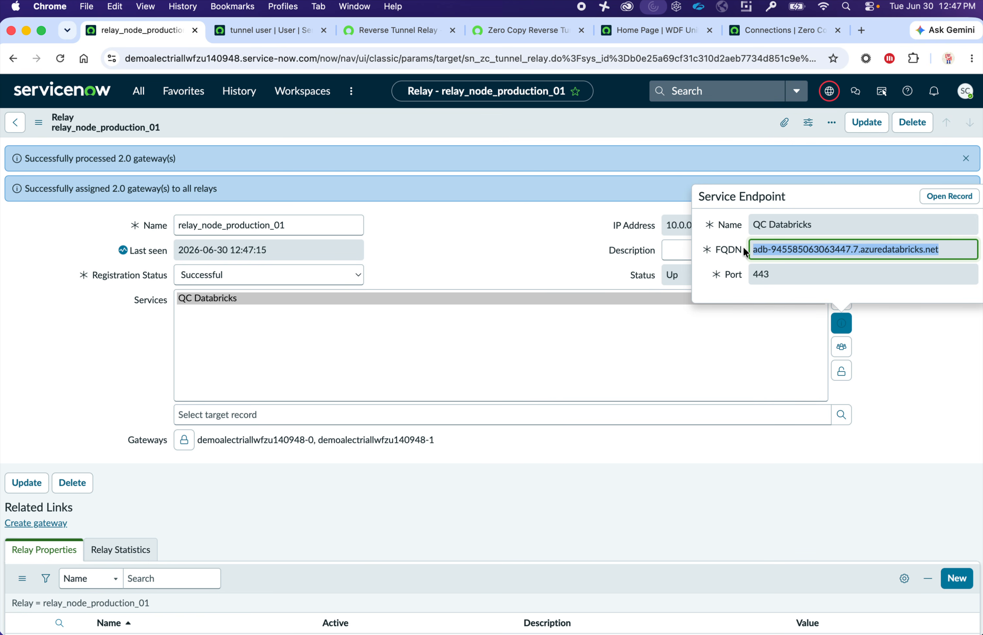
{"action": "left_click", "coordinate": [761, 252]}
{"action": "left_click_drag", "start_coordinate": [761, 252], "coordinate": [958, 250]}
{"action": "left_click", "coordinate": [904, 249]}
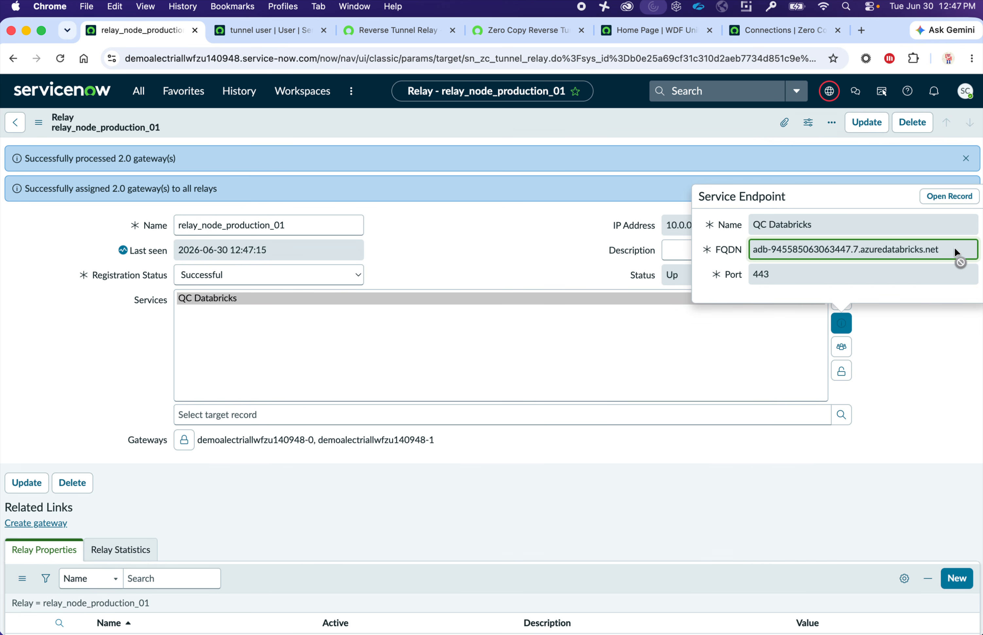
{"action": "left_click_drag", "start_coordinate": [956, 253], "coordinate": [758, 239]}
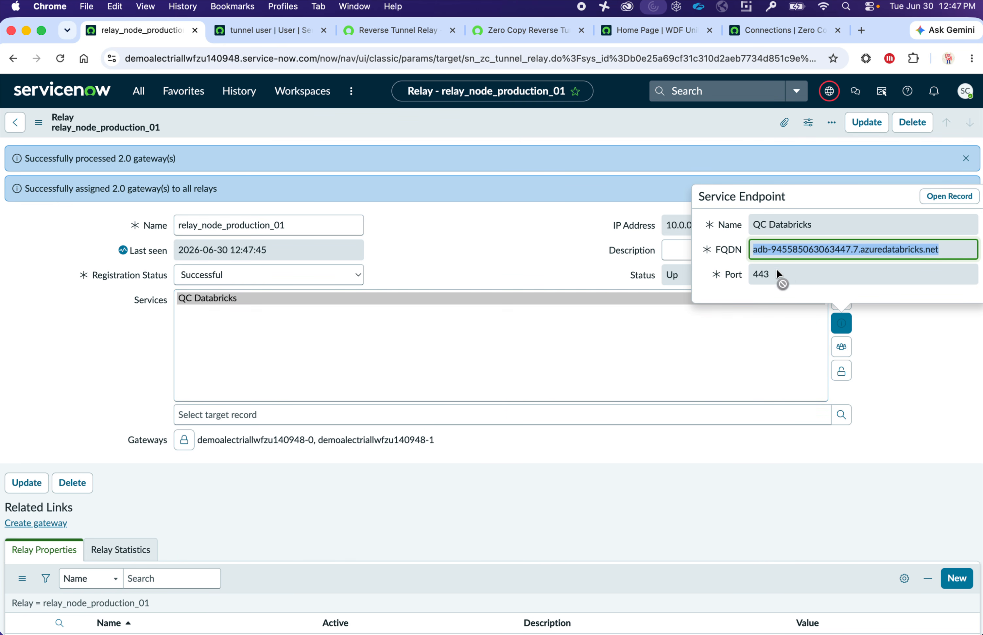
{"action": "left_click_drag", "start_coordinate": [777, 274], "coordinate": [944, 267]}
{"action": "left_click", "coordinate": [921, 331]}
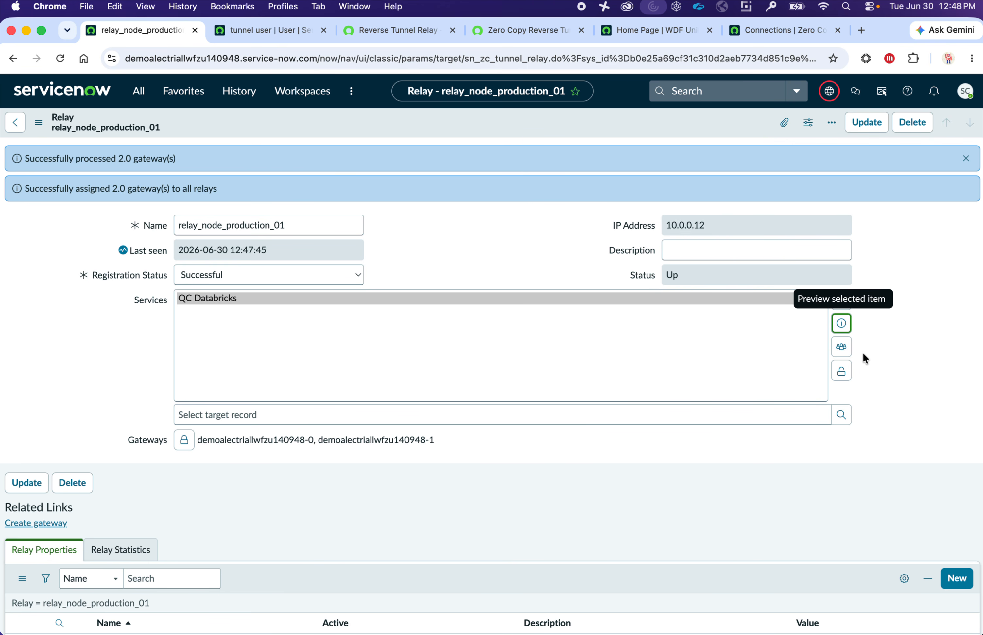
- Lock Services to QC Databricks and save the relay_node_production_01 record
{"action": "left_click", "coordinate": [850, 372]}
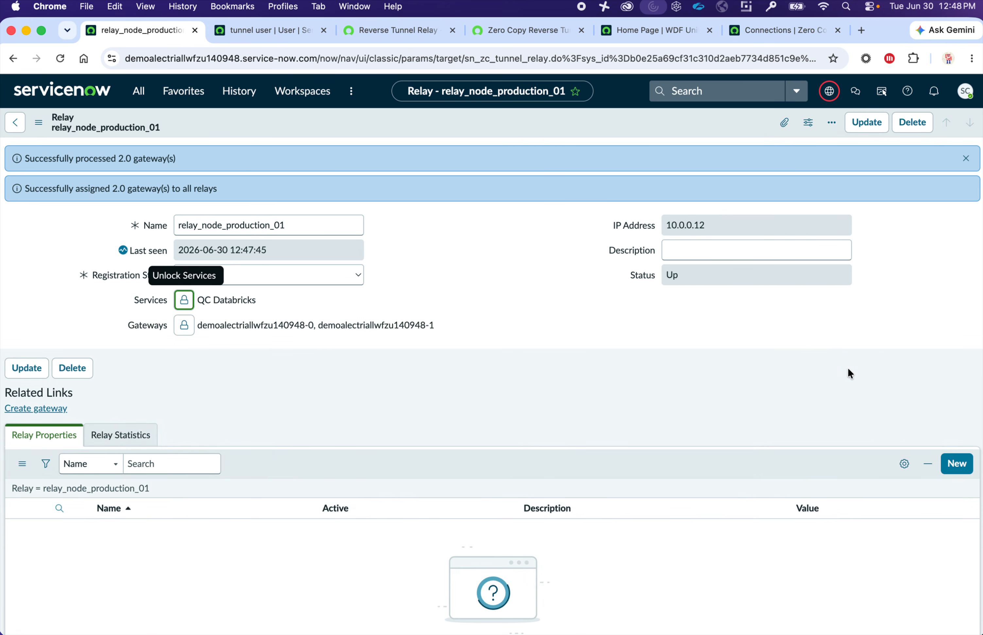
{"action": "right_click", "coordinate": [687, 126]}
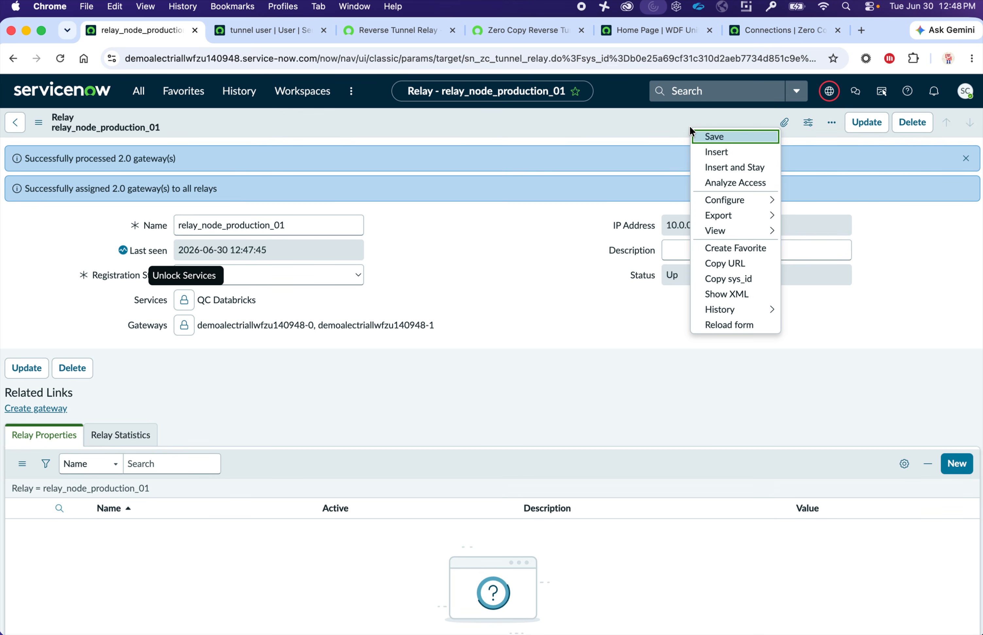
{"action": "left_click", "coordinate": [698, 133]}
- Check the gateway name in the relay's PowerShell log on the remote desktop
{"action": "key", "text": "ctrl+Right"}
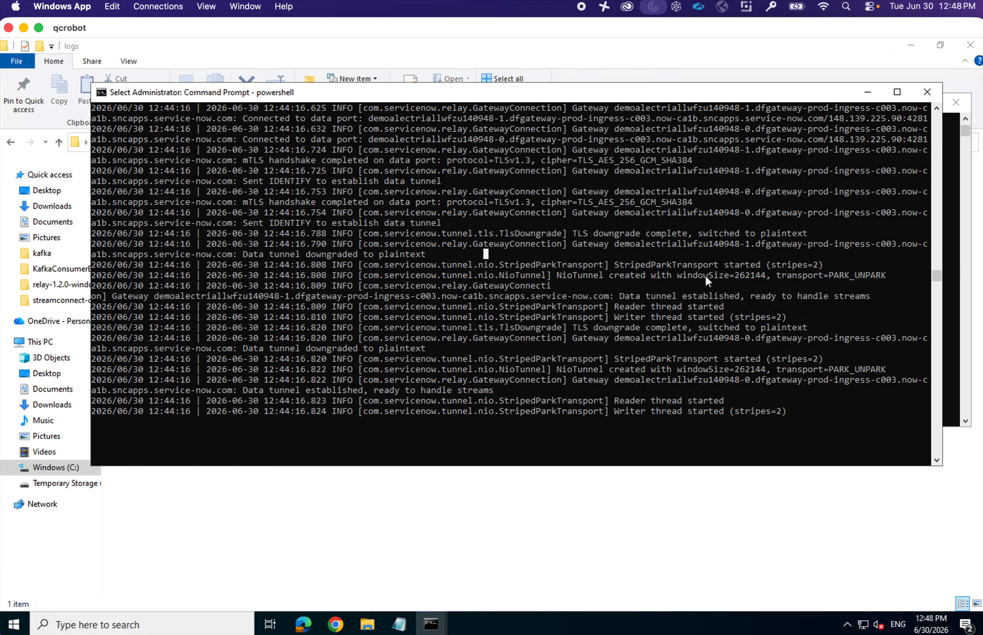
{"action": "left_click_drag", "start_coordinate": [609, 379], "coordinate": [721, 382]}
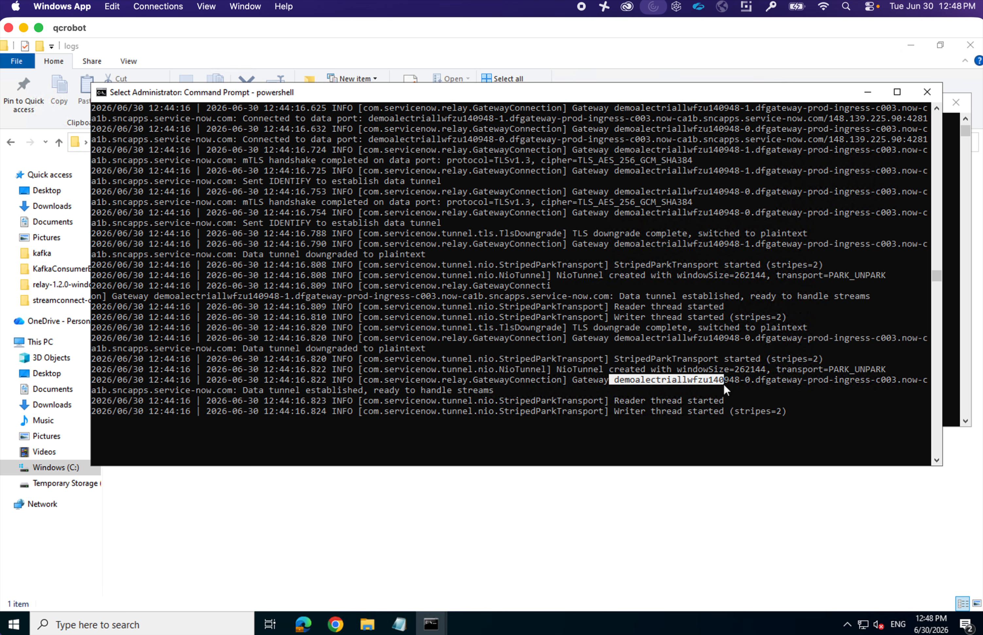
{"action": "key", "text": "ctrl+Left"}
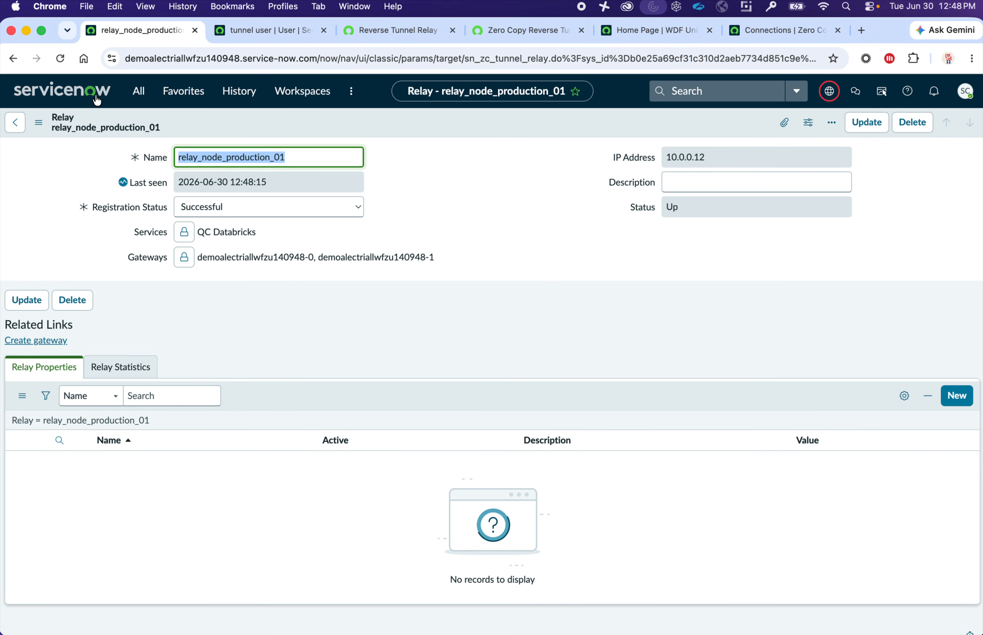
- Go to Workflow Data Fabric Home > Manage Zero Copy Connectors and start a Databricks connection
{"action": "left_click", "coordinate": [129, 99]}
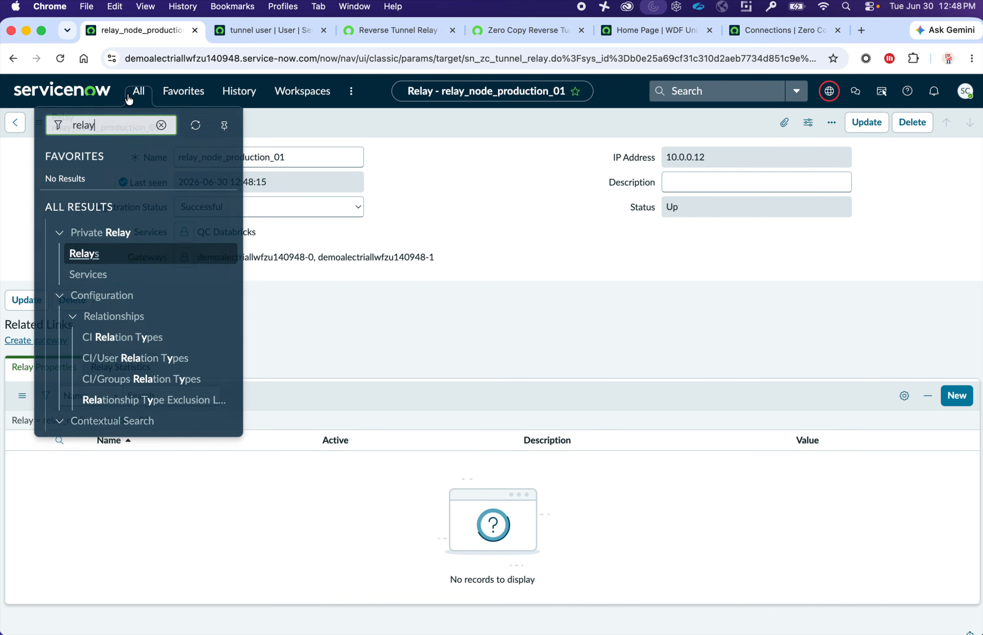
{"action": "type", "text": "work"}
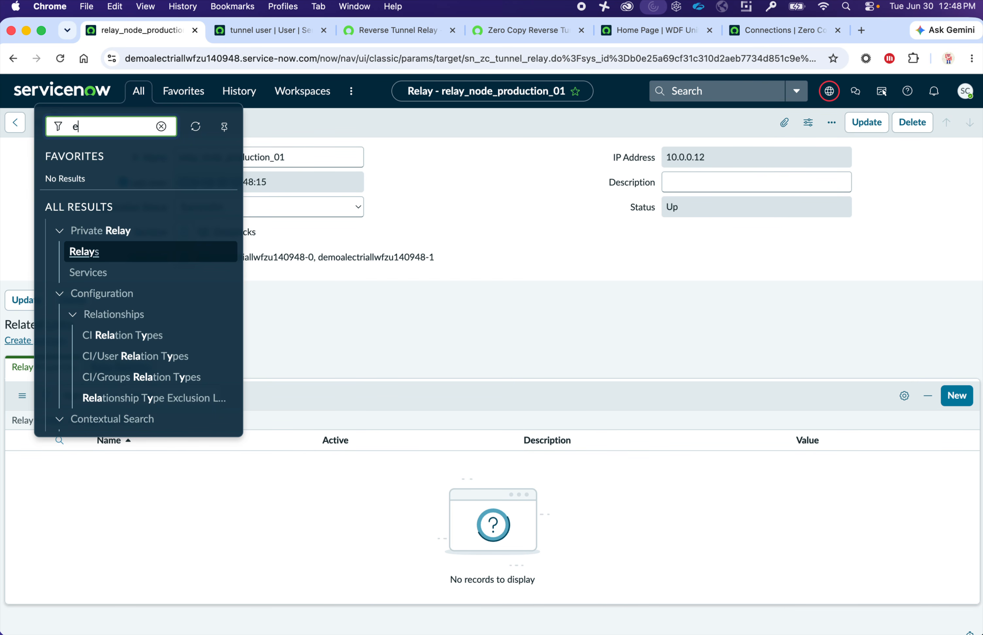
{"action": "type", "text": "flow"}
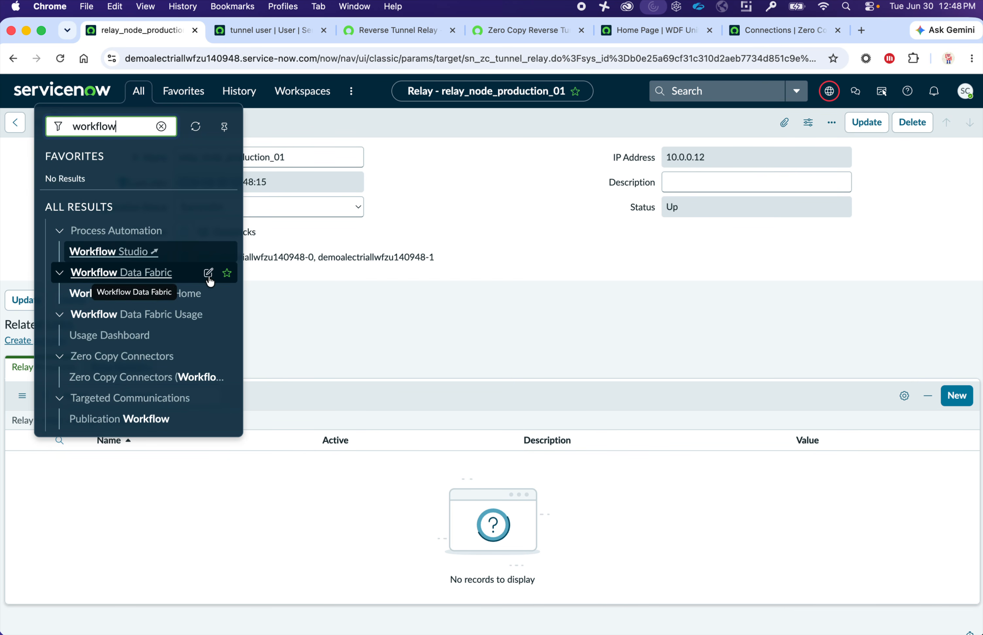
{"action": "left_click", "coordinate": [284, 277]}
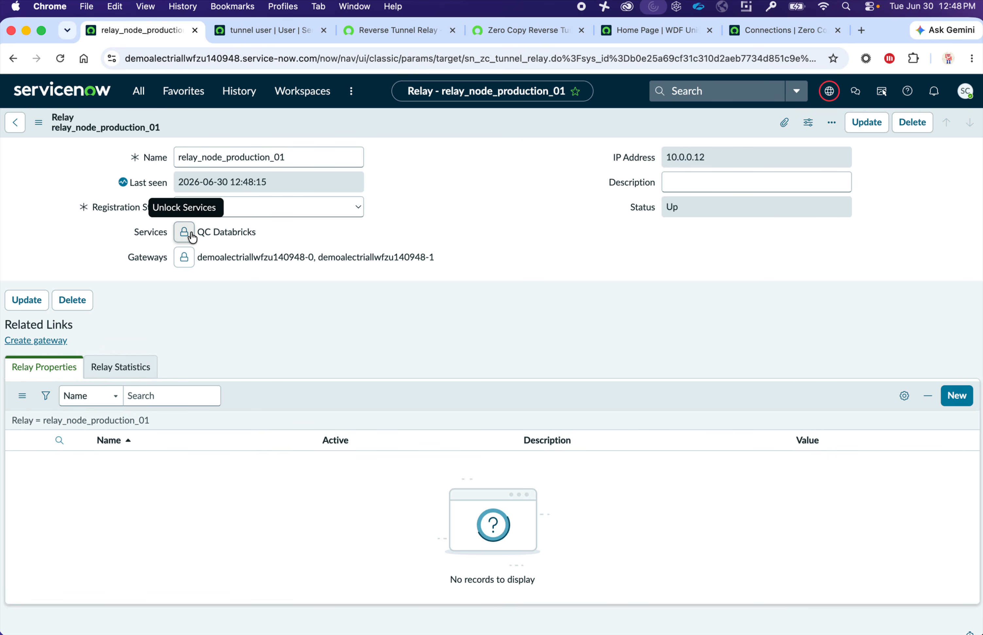
{"action": "left_click", "coordinate": [139, 91]}
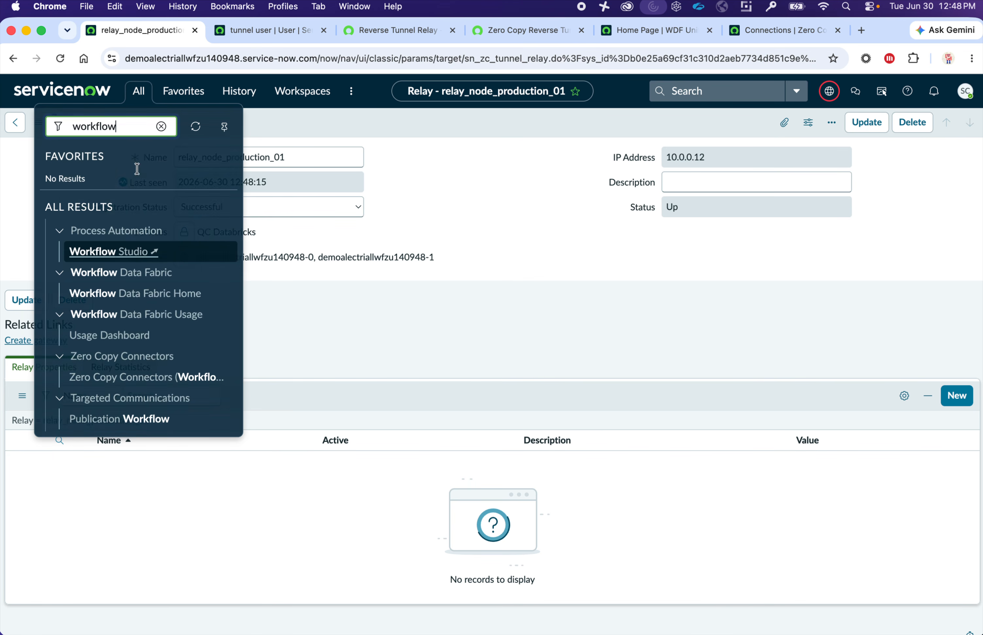
{"action": "left_click", "coordinate": [151, 294]}
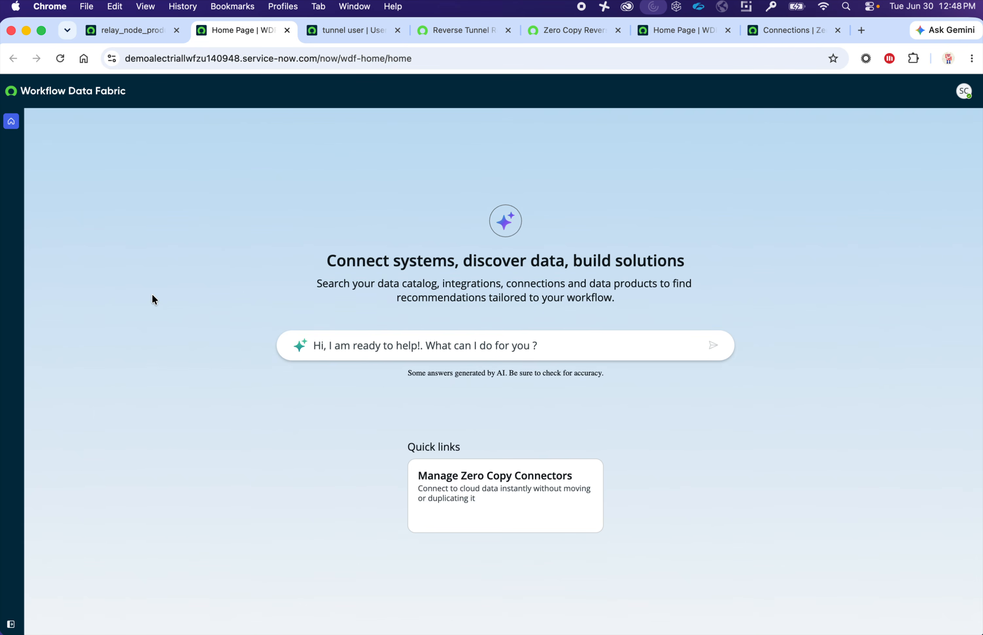
{"action": "left_click", "coordinate": [504, 489]}
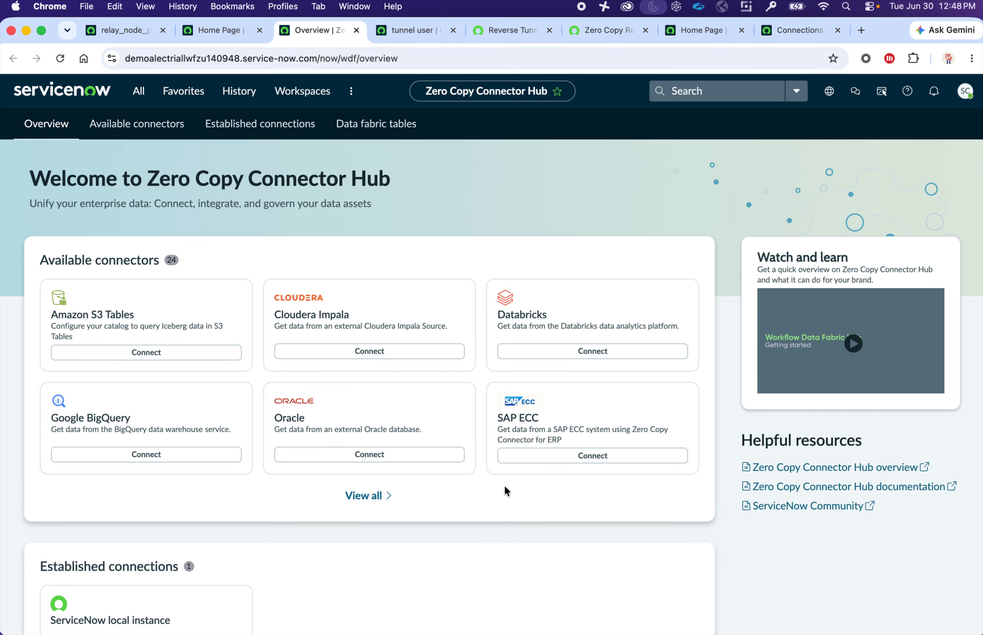
{"action": "left_click", "coordinate": [595, 356]}
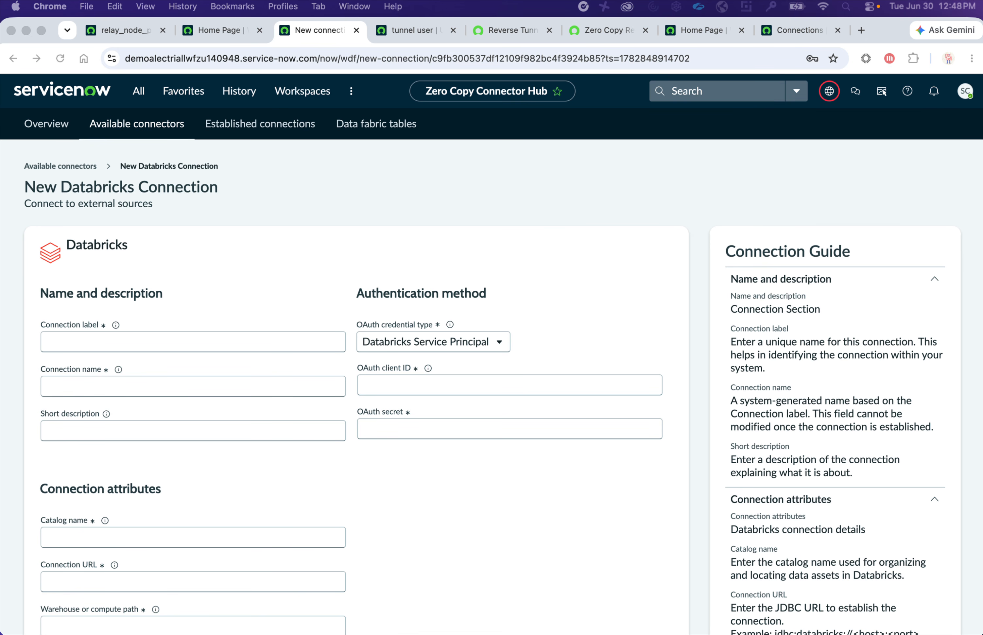
- Enter label 'Demo tunnel to DBX' so the name auto-fills as x_snc_dw2f4ff_demo_tunnel_to_dbx
{"action": "left_click", "coordinate": [312, 345]}
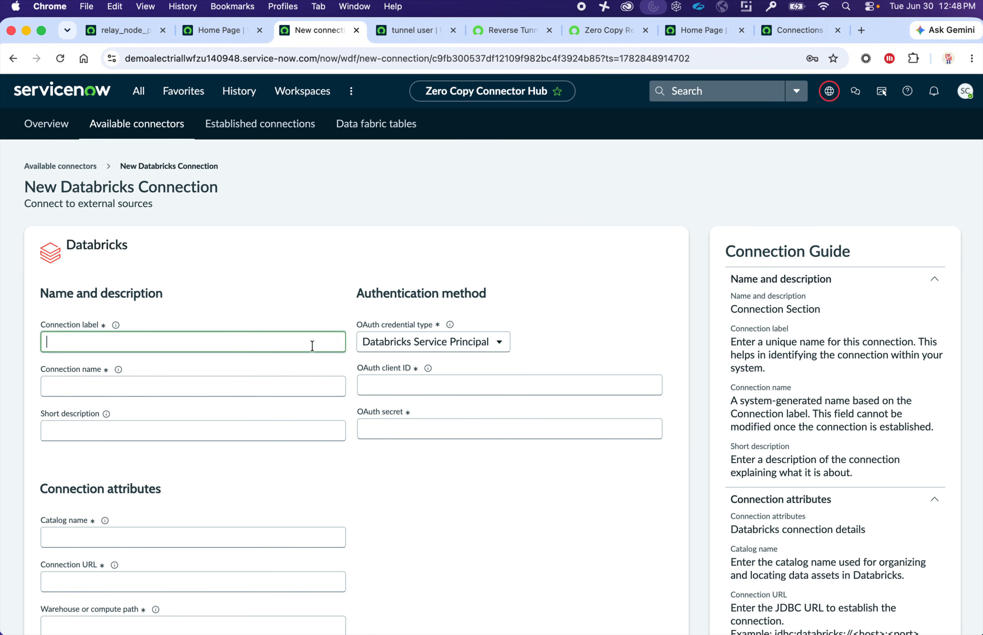
{"action": "type", "text": "Demo tunnel"}
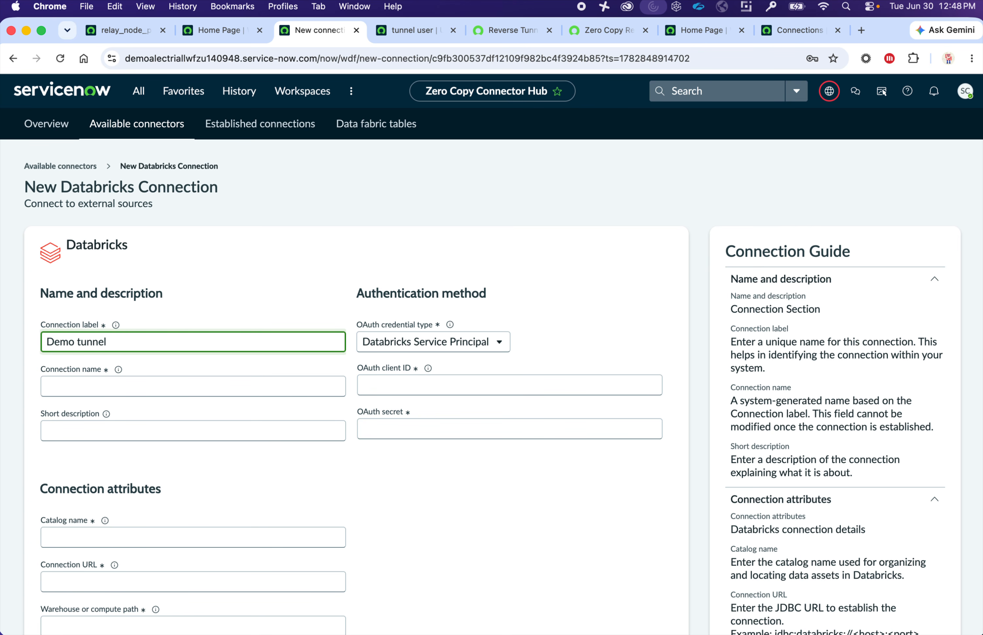
{"action": "type", "text": "o DBX"}
{"action": "key", "text": "Tab"}
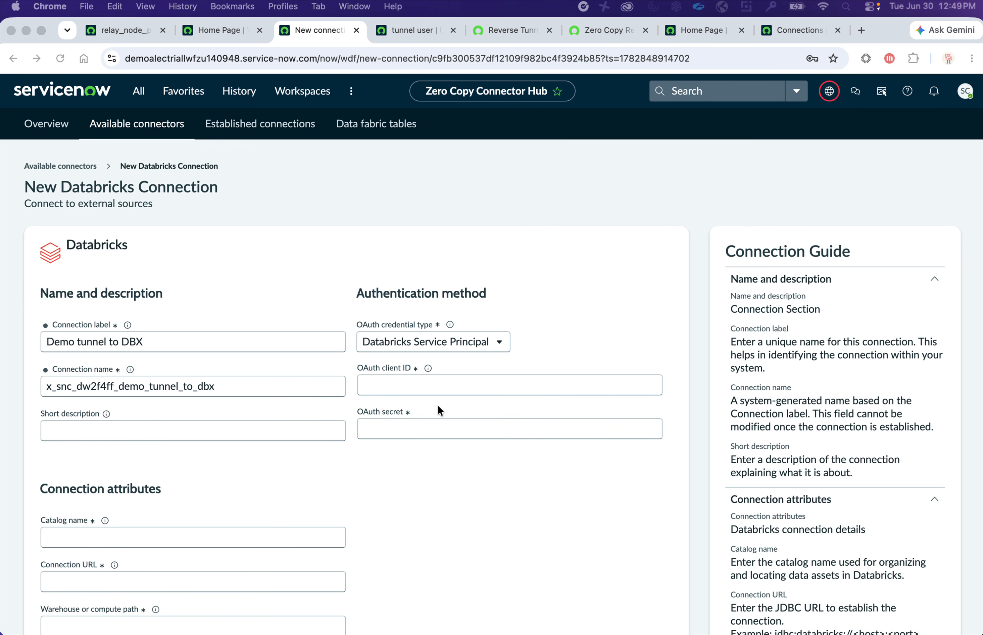
{"action": "scroll", "coordinate": [440, 410], "scroll_direction": "down", "scroll_amount": 3}
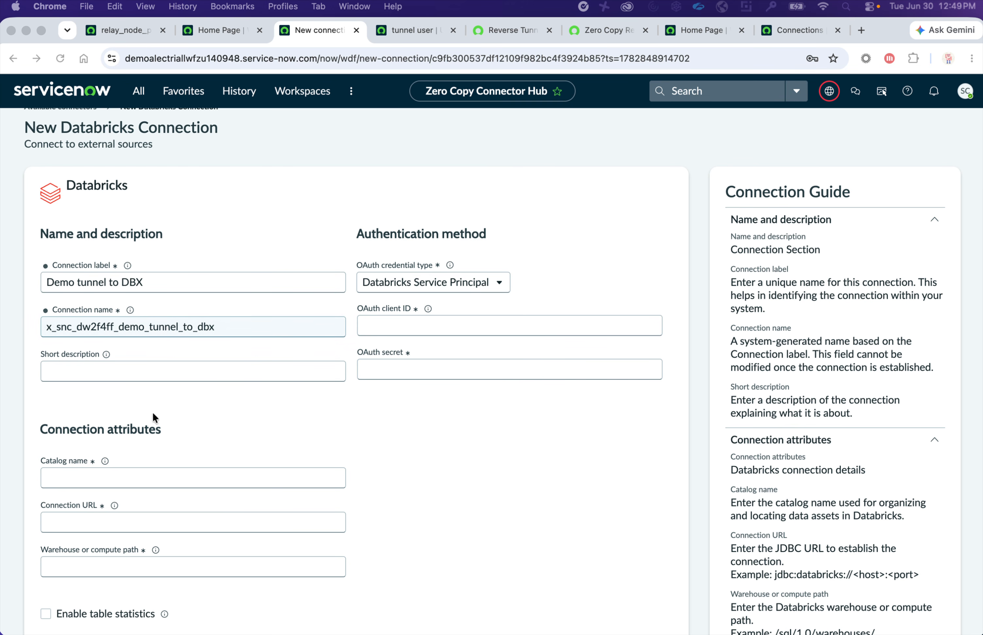
- Set catalog 'samples' and Connection URL jdbc:databricks://adb-945585063063447.7.azuredatabricks.net
{"action": "left_click", "coordinate": [145, 521]}
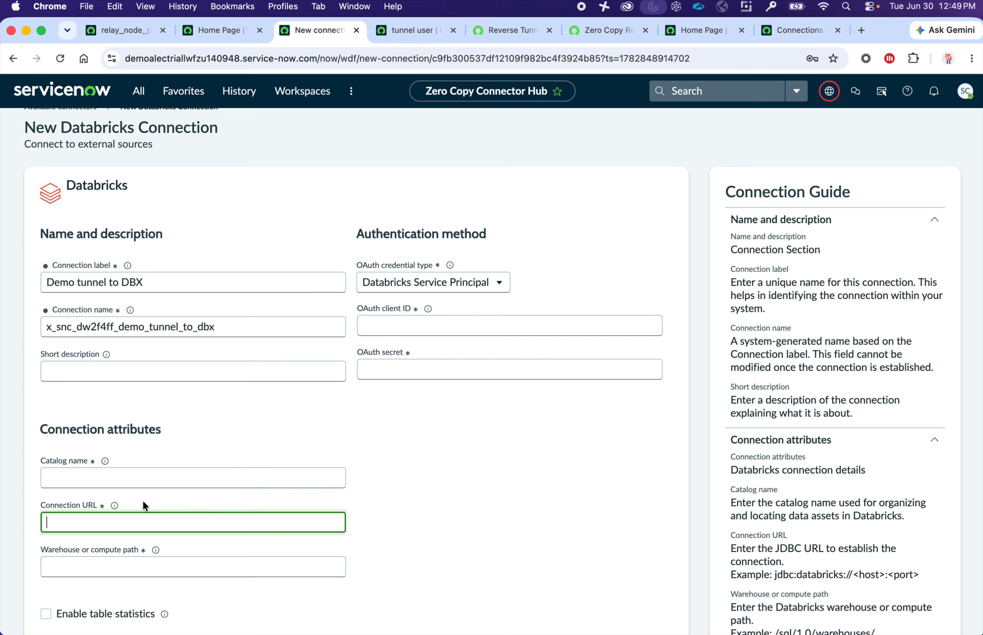
{"action": "left_click", "coordinate": [143, 476]}
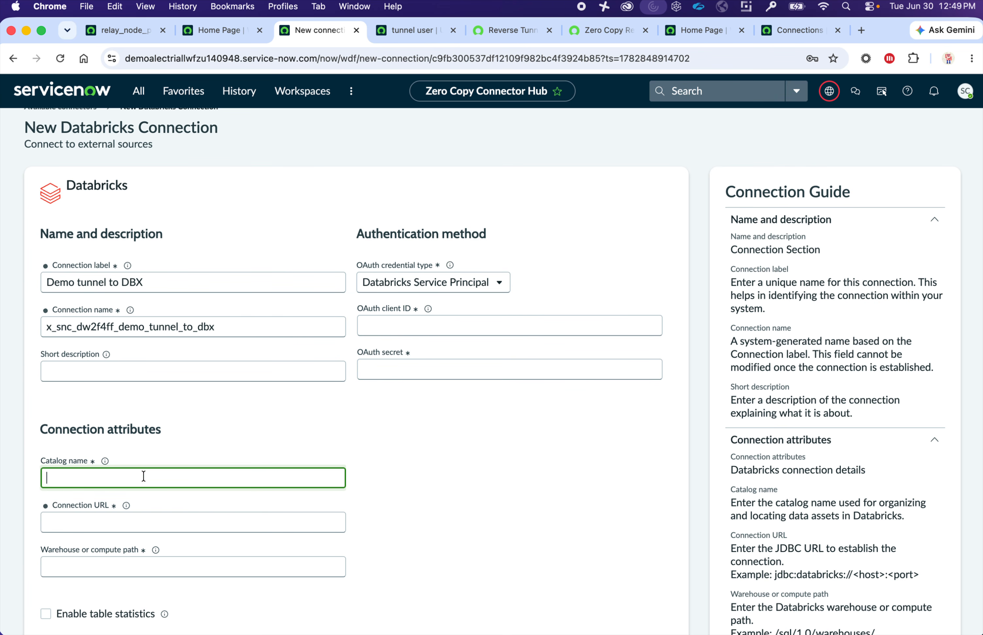
{"action": "type", "text": "samples"}
{"action": "key", "text": "Tab"}
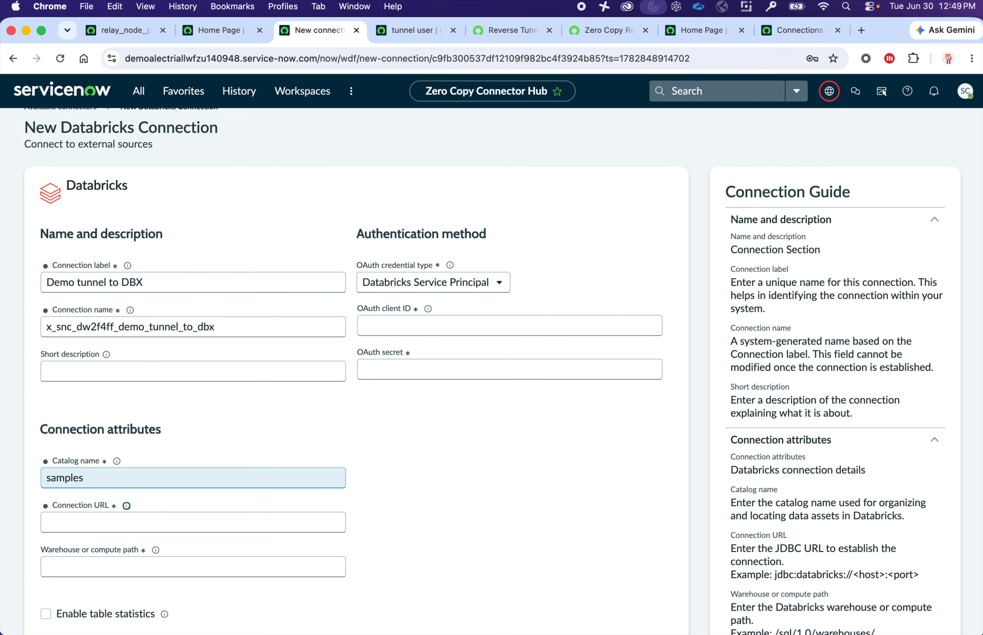
{"action": "key", "text": "Tab"}
{"action": "type", "text": "adb-945585063063447.7.azuredatabricks.net"}
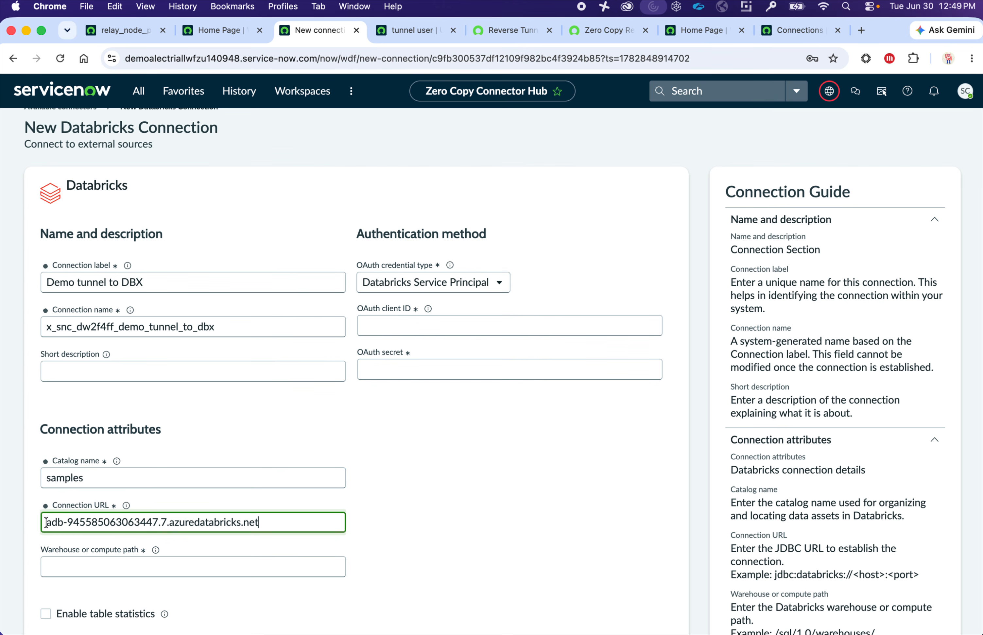
{"action": "left_click", "coordinate": [46, 523]}
{"action": "type", "text": "jdbc"}
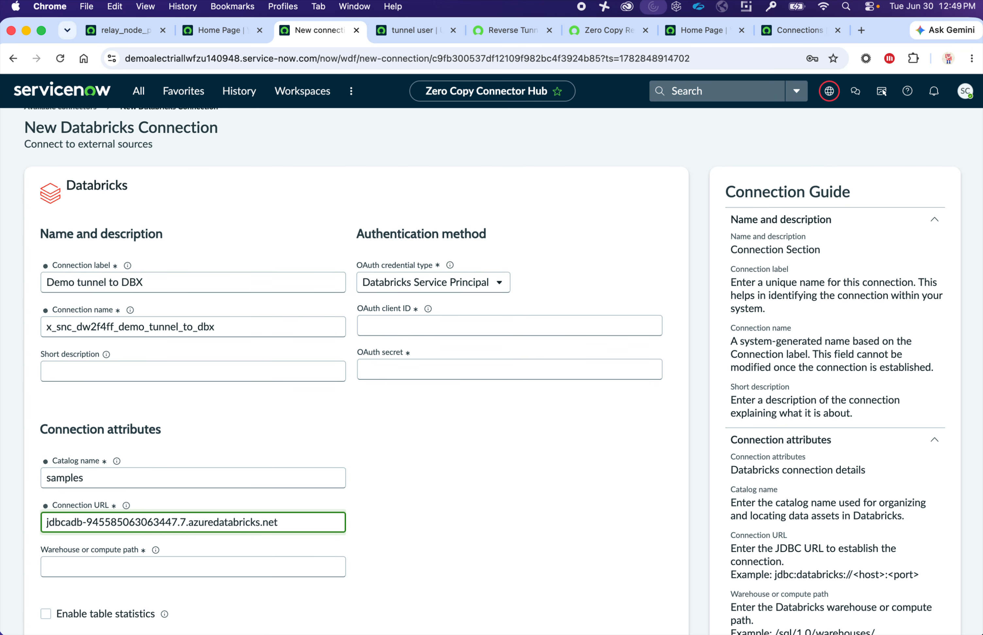
{"action": "type", "text": ":da"}
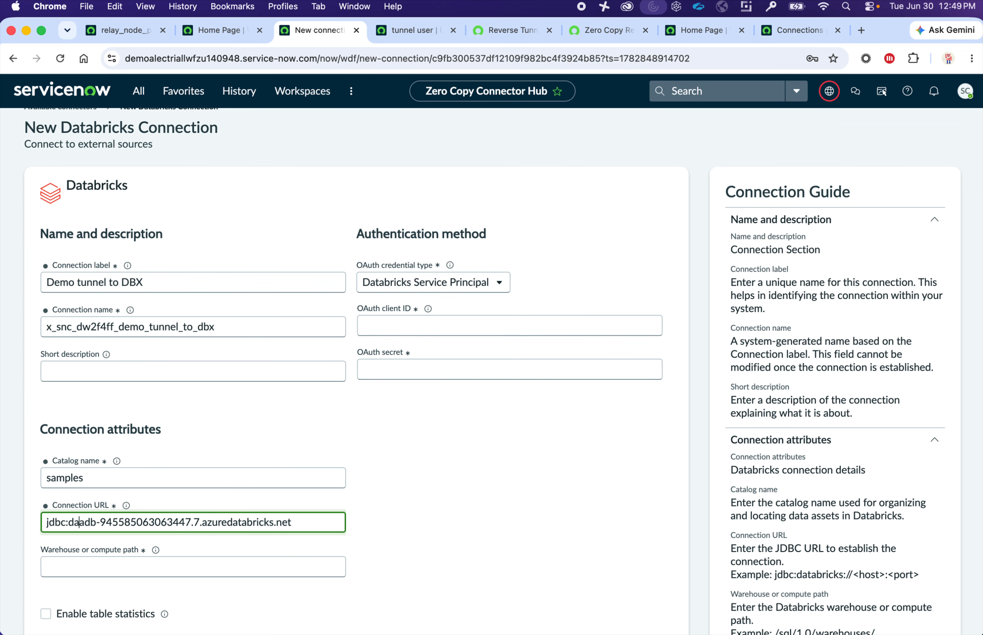
{"action": "type", "text": "tabricks"}
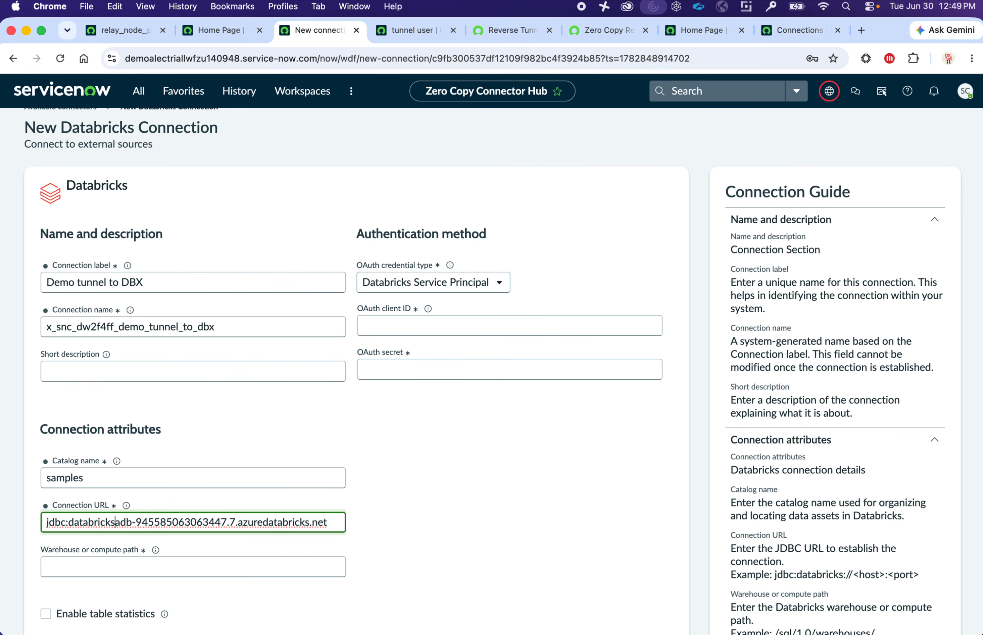
{"action": "type", "text": "://"}
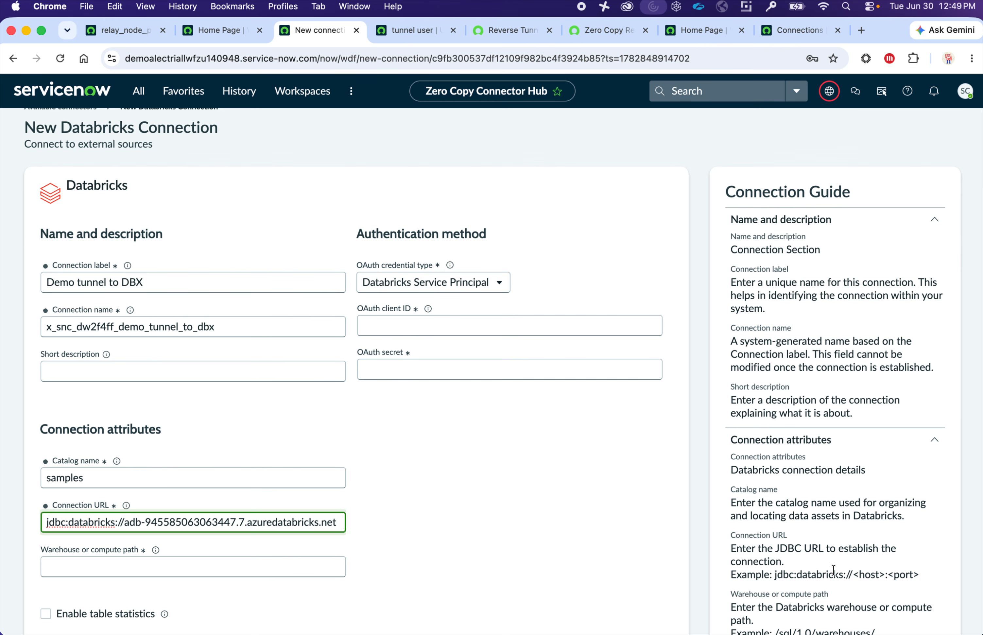
{"action": "left_click_drag", "start_coordinate": [852, 571], "coordinate": [774, 574]}
{"action": "key", "text": "super+c"}
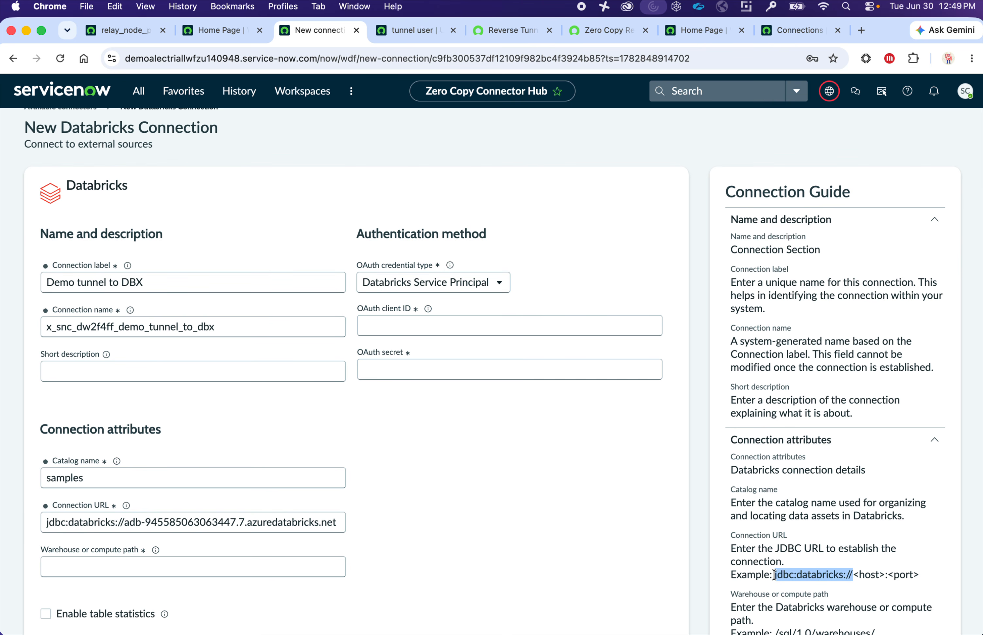
{"action": "left_click", "coordinate": [127, 523]}
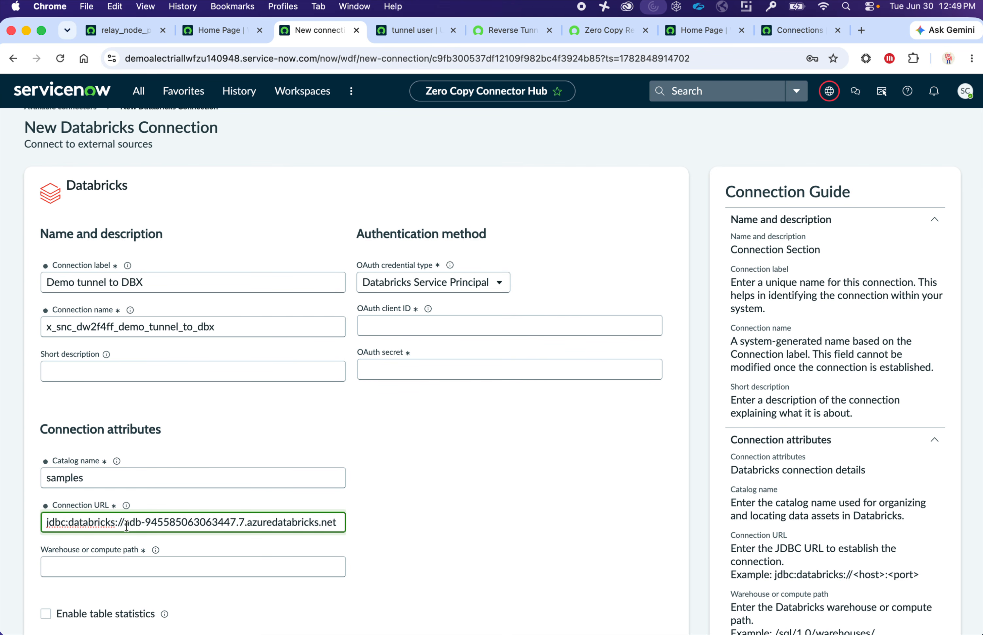
{"action": "left_click_drag", "start_coordinate": [125, 525], "coordinate": [1, 505]}
{"action": "key", "text": "super+v"}
- Paste the warehouse path /sql/1.0/warehouses/c49878de63067dd4
{"action": "key", "text": "Tab"}
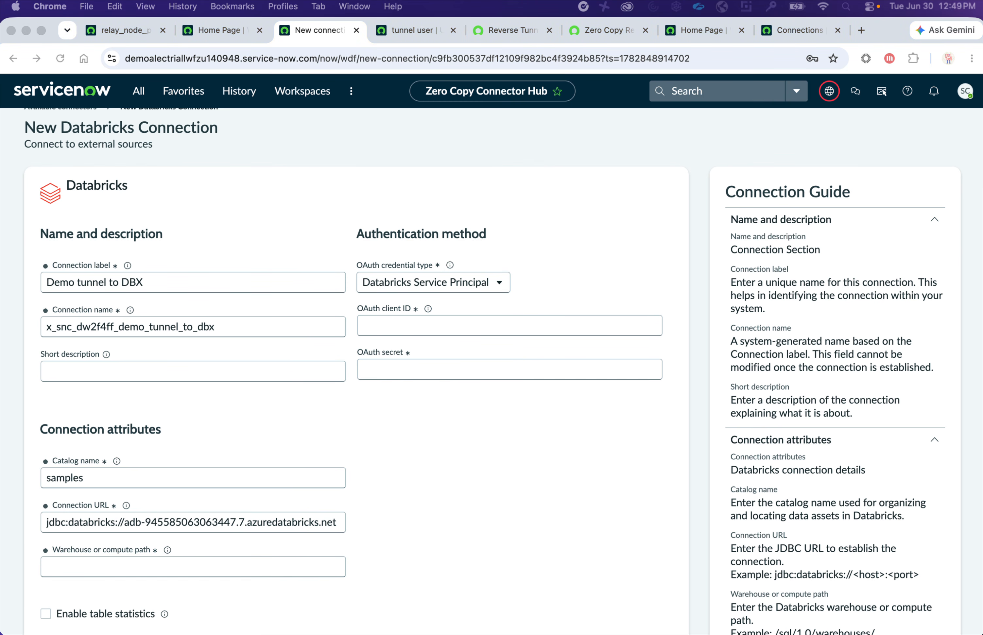
{"action": "left_click", "coordinate": [182, 566]}
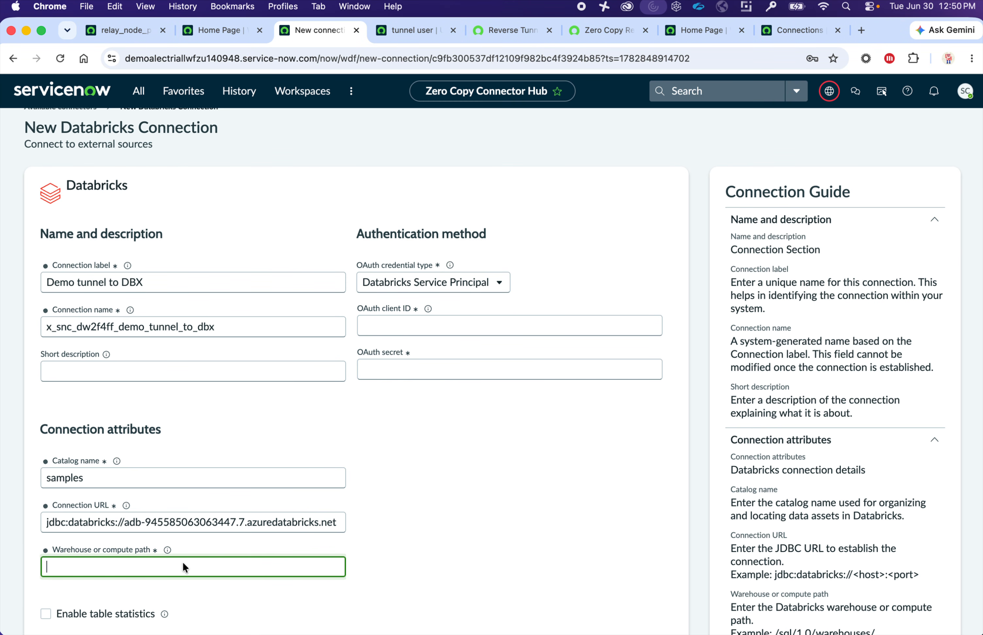
{"action": "type", "text": "/sql/1.0/warehouses/c49878de63067dd4"}
{"action": "left_click", "coordinate": [446, 329]}
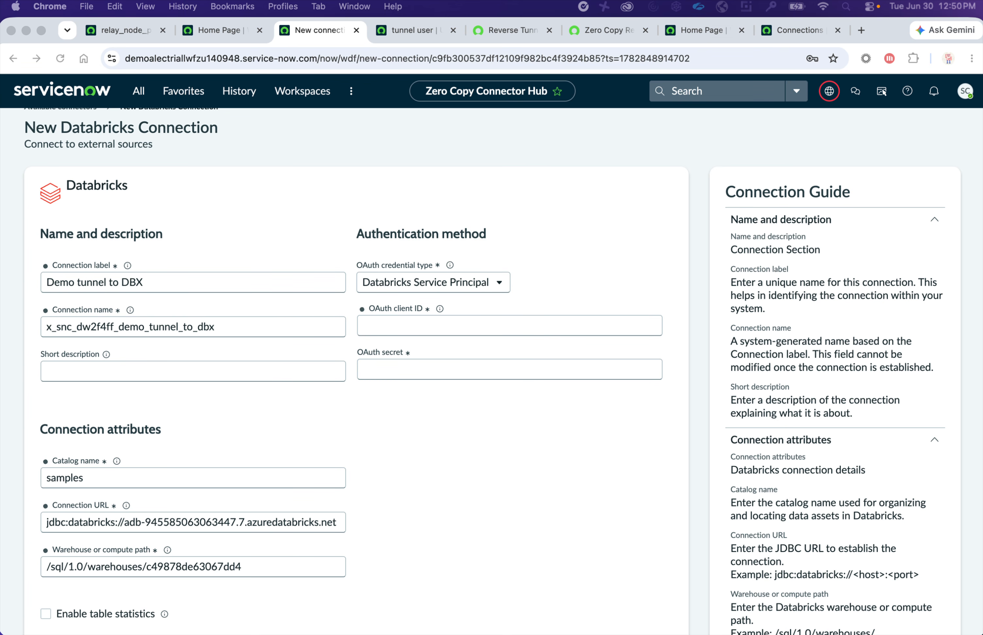
{"action": "left_click", "coordinate": [394, 324]}
{"action": "left_click", "coordinate": [408, 284]}
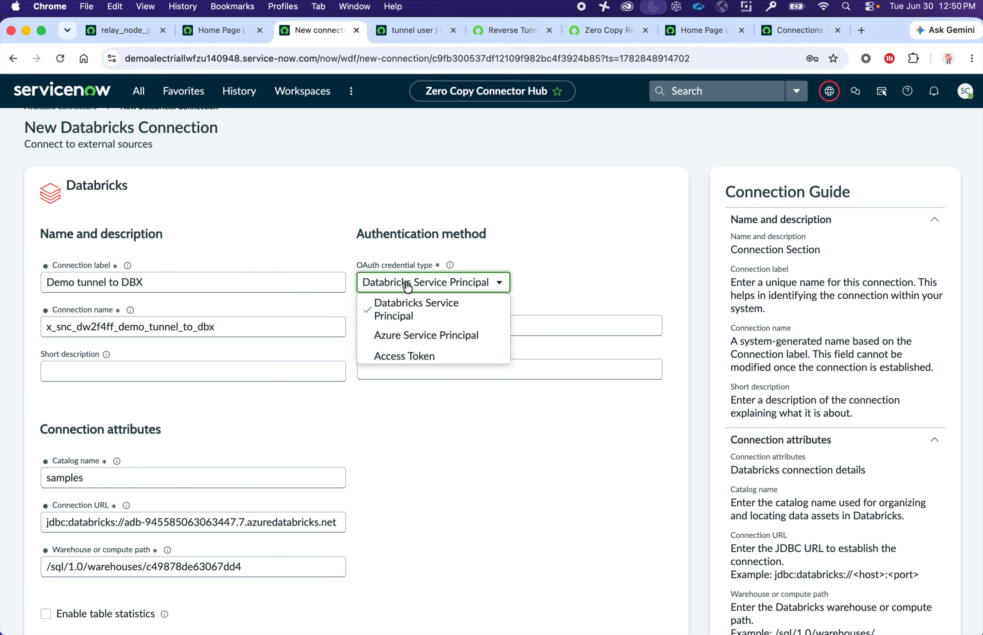
{"action": "left_click", "coordinate": [566, 248]}
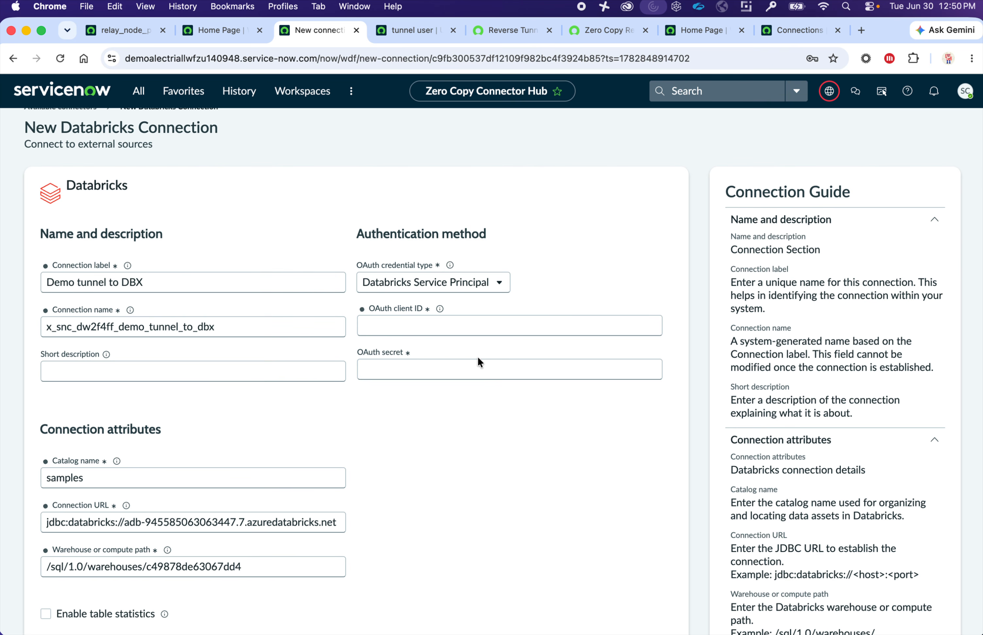
- Paste the OAuth secret and OAuth client ID into the connection form
{"action": "left_click", "coordinate": [482, 368]}
{"action": "key", "text": "super+v"}
{"action": "key", "text": "super+Tab"}
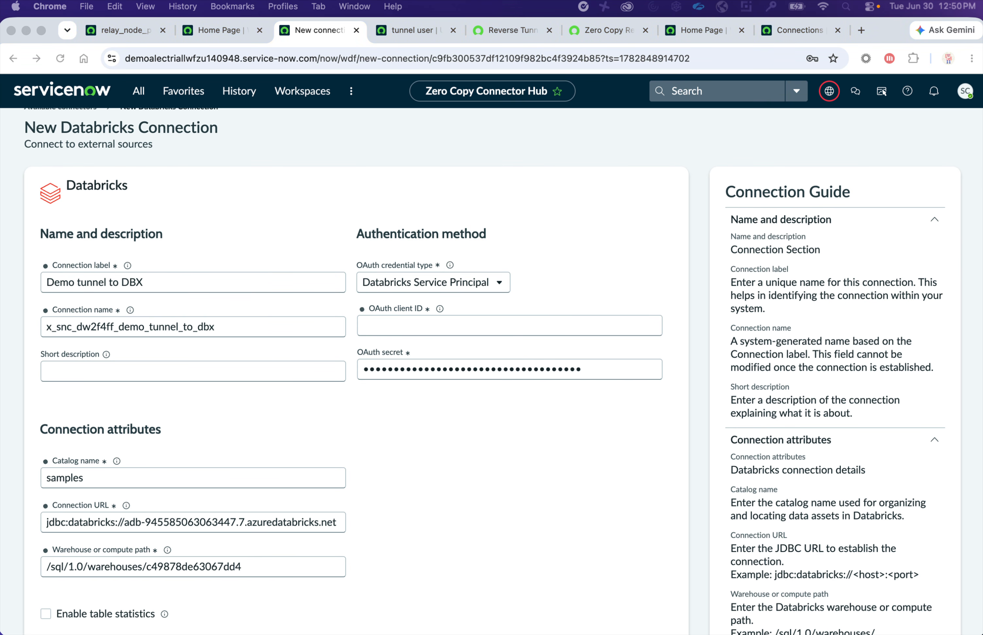
{"action": "left_click", "coordinate": [457, 318]}
{"action": "left_click", "coordinate": [581, 184]}
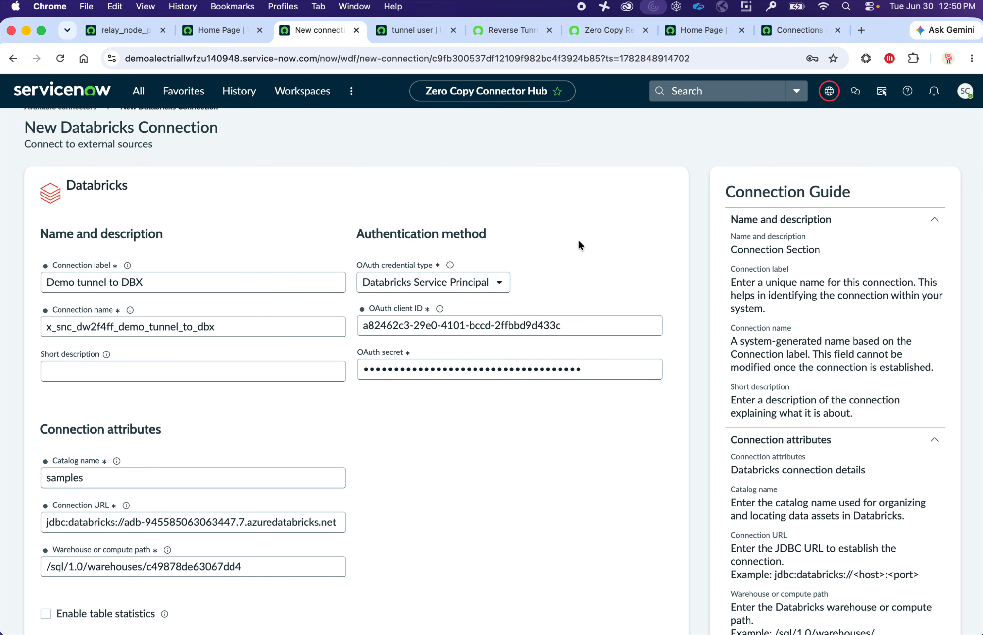
- Select the Connection URL host, then bring up the relay_node_production_01 record
{"action": "scroll", "coordinate": [496, 563], "scroll_direction": "down", "scroll_amount": 2}
{"action": "scroll", "coordinate": [497, 563], "scroll_direction": "down", "scroll_amount": 2}
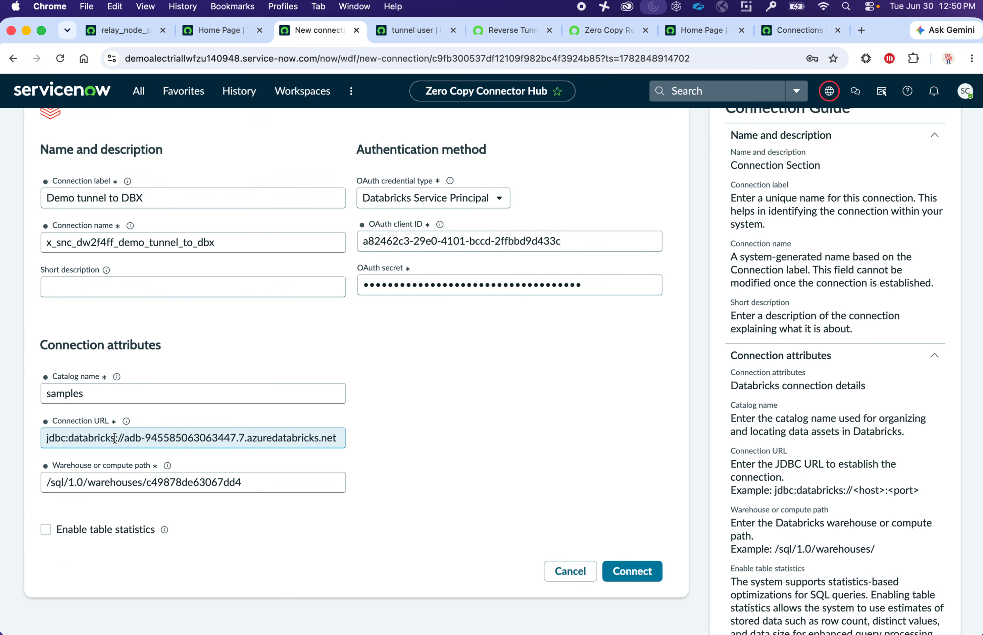
{"action": "left_click_drag", "start_coordinate": [124, 438], "coordinate": [347, 447]}
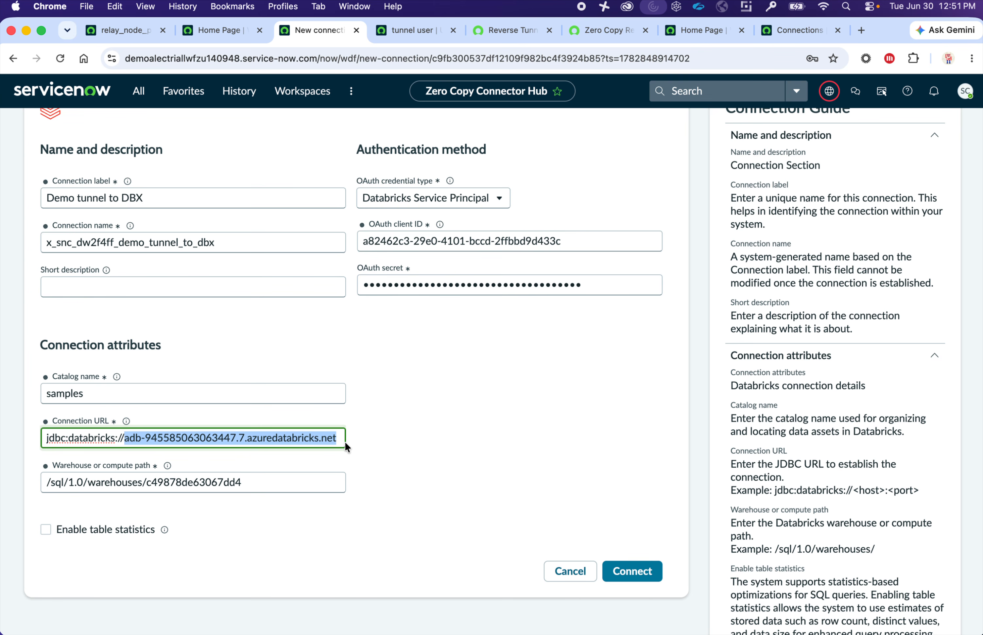
{"action": "left_click", "coordinate": [116, 37]}
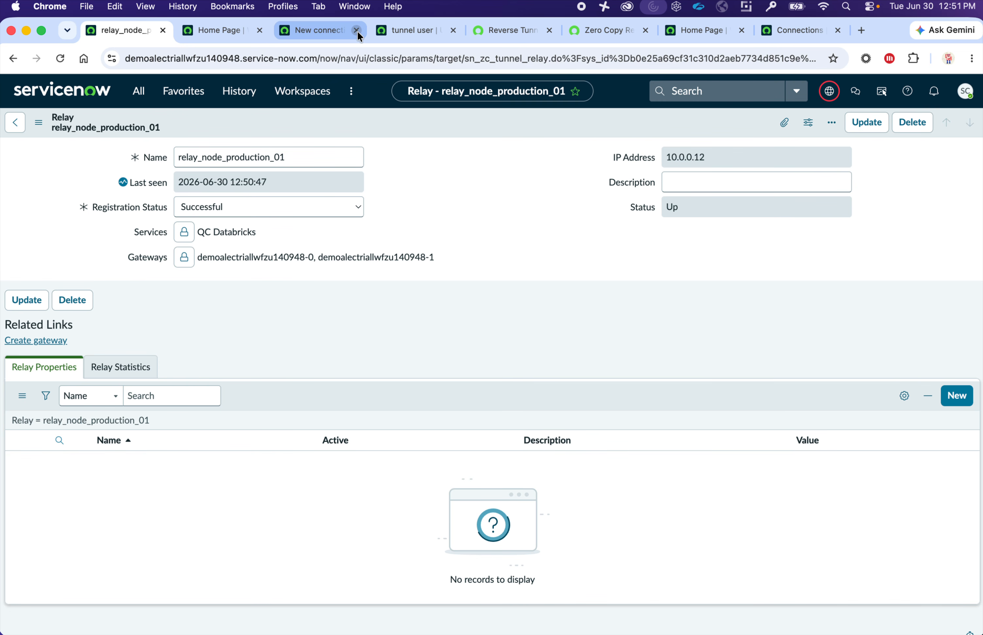
- Submit the Demo tunnel to DBX connection and view the relay log's established tunnels
{"action": "left_click", "coordinate": [398, 36]}
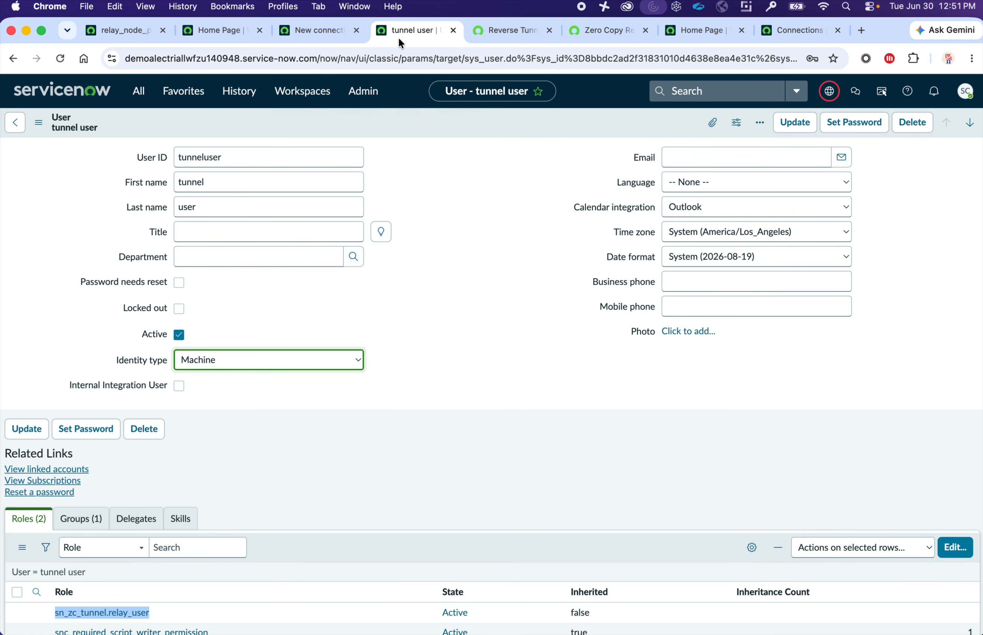
{"action": "left_click", "coordinate": [229, 32]}
{"action": "left_click", "coordinate": [298, 32]}
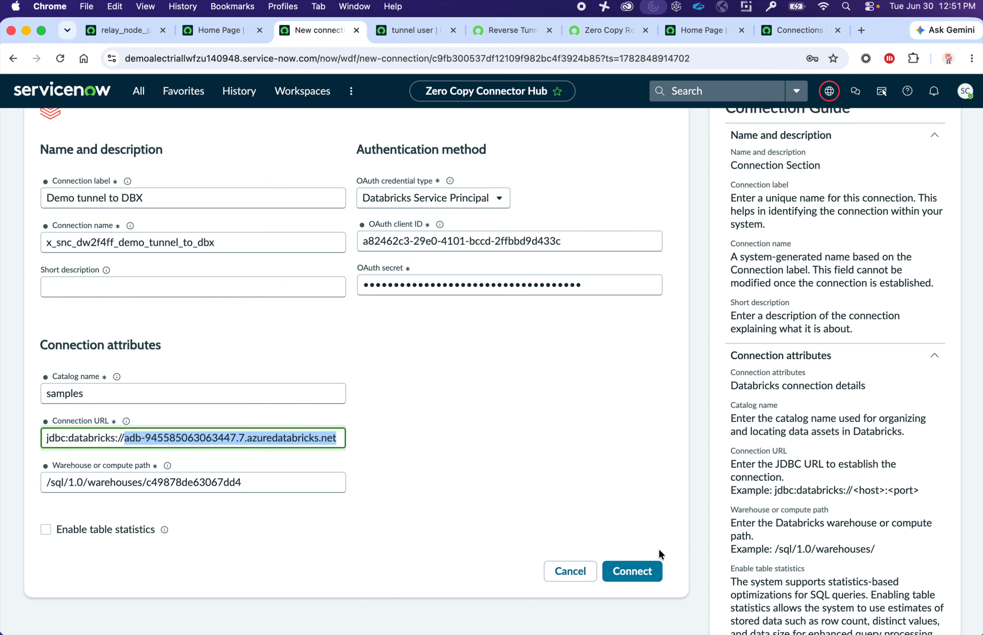
{"action": "left_click", "coordinate": [647, 562]}
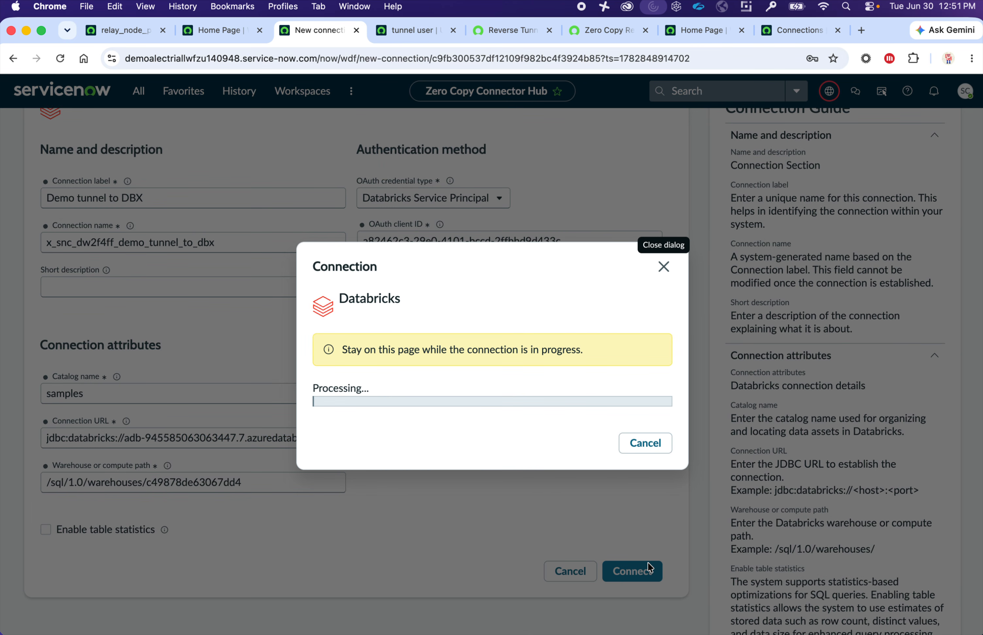
{"action": "key", "text": "ctrl+Right"}
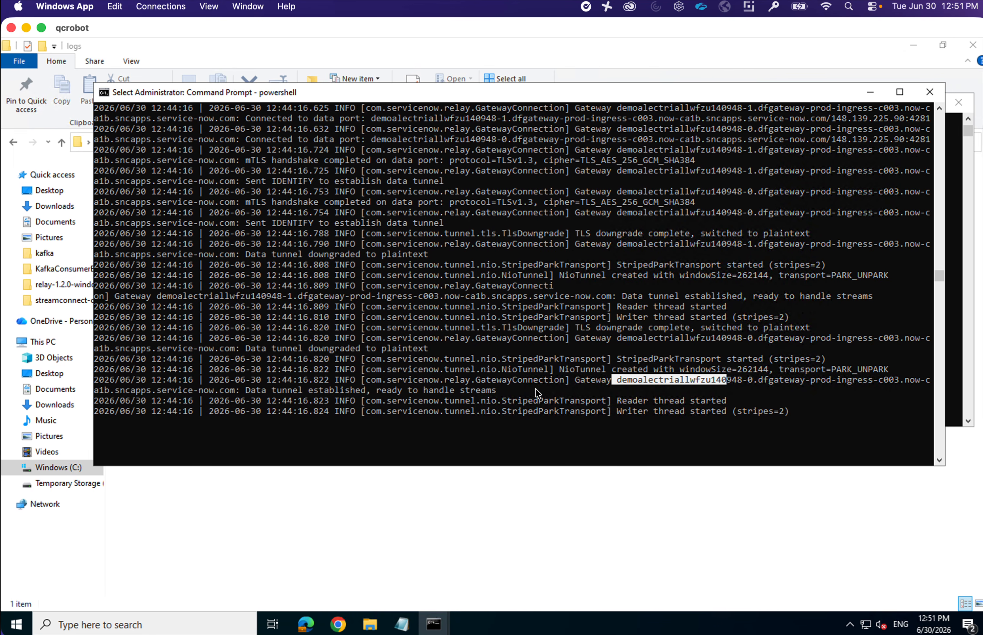
{"action": "left_click", "coordinate": [537, 390]}
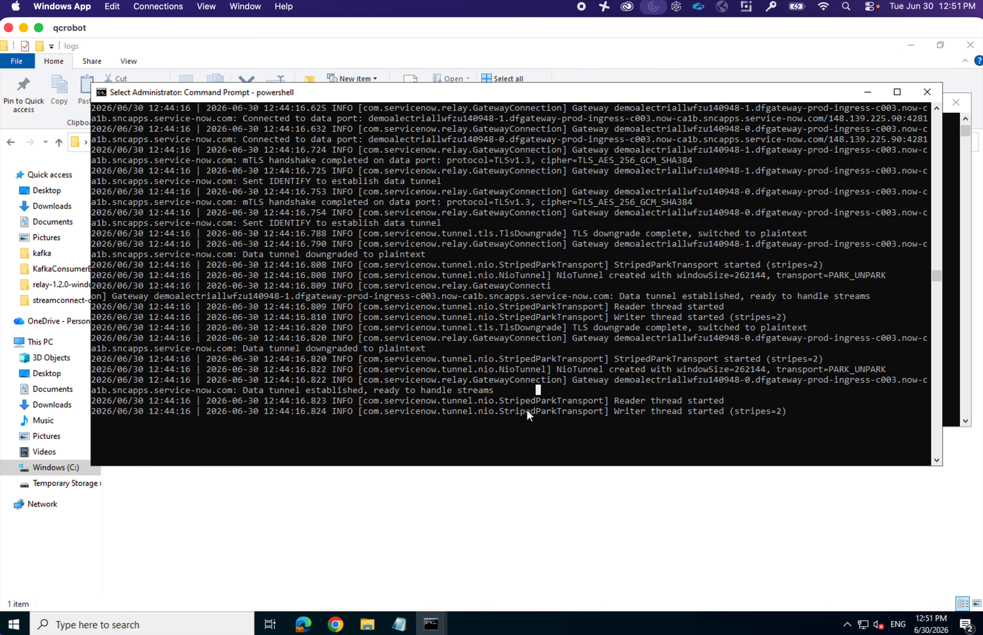
- Resume the paused relay log and highlight the lines showing streams connecting to the Databricks backend
{"action": "key", "text": "ctrl+Left"}
{"action": "key", "text": "ctrl+Right"}
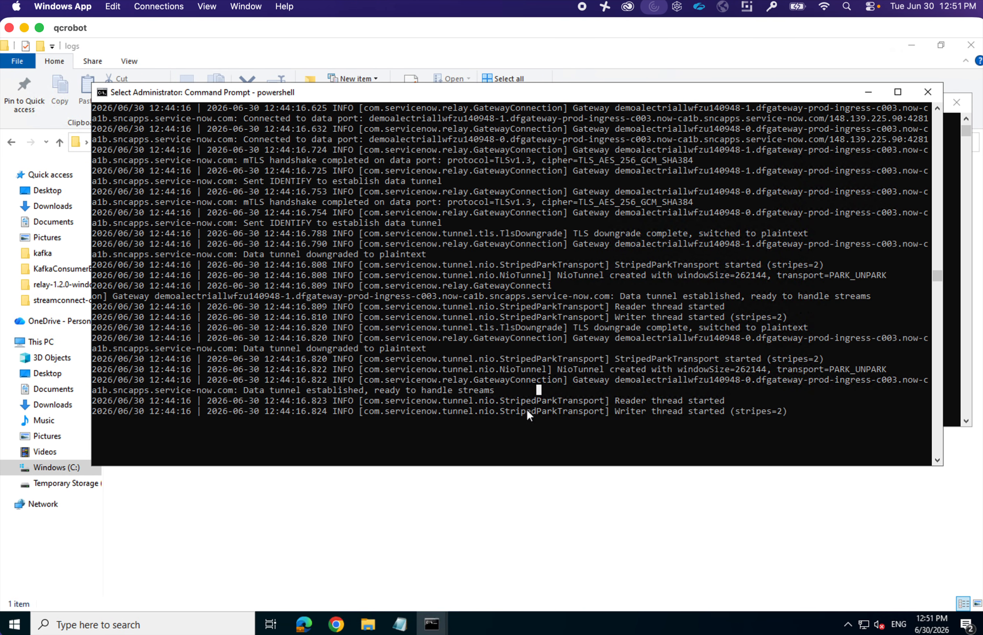
{"action": "key", "text": "Escape"}
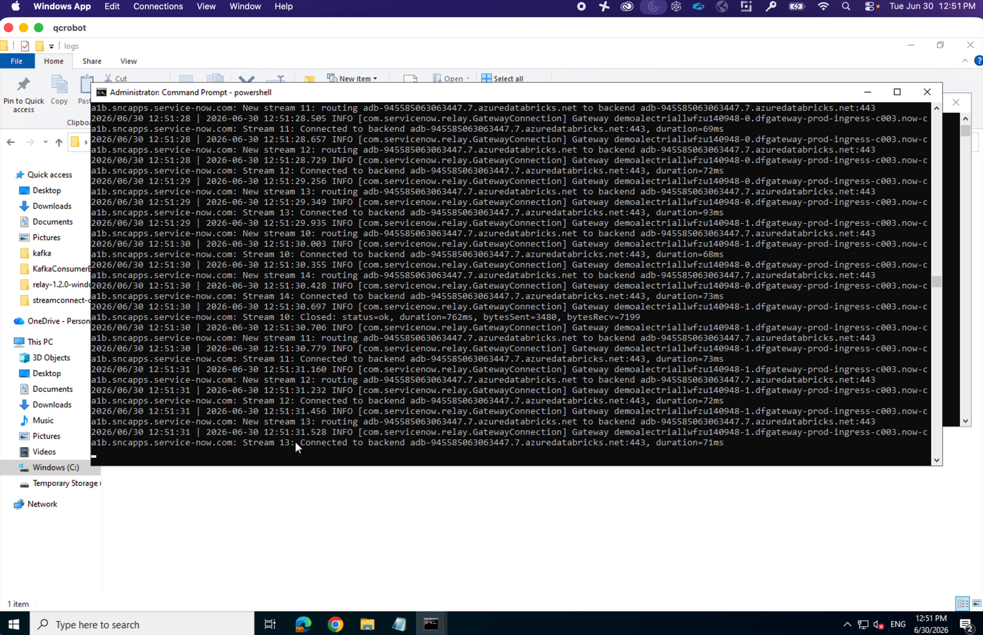
{"action": "left_click_drag", "start_coordinate": [295, 441], "coordinate": [398, 440]}
{"action": "left_click_drag", "start_coordinate": [462, 440], "coordinate": [698, 443]}
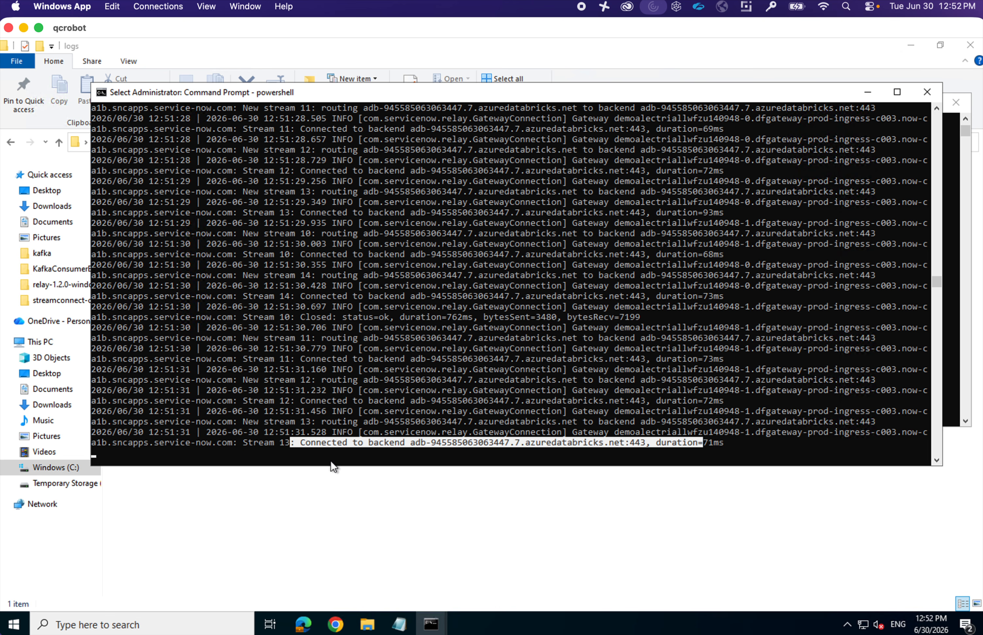
{"action": "left_click", "coordinate": [336, 450]}
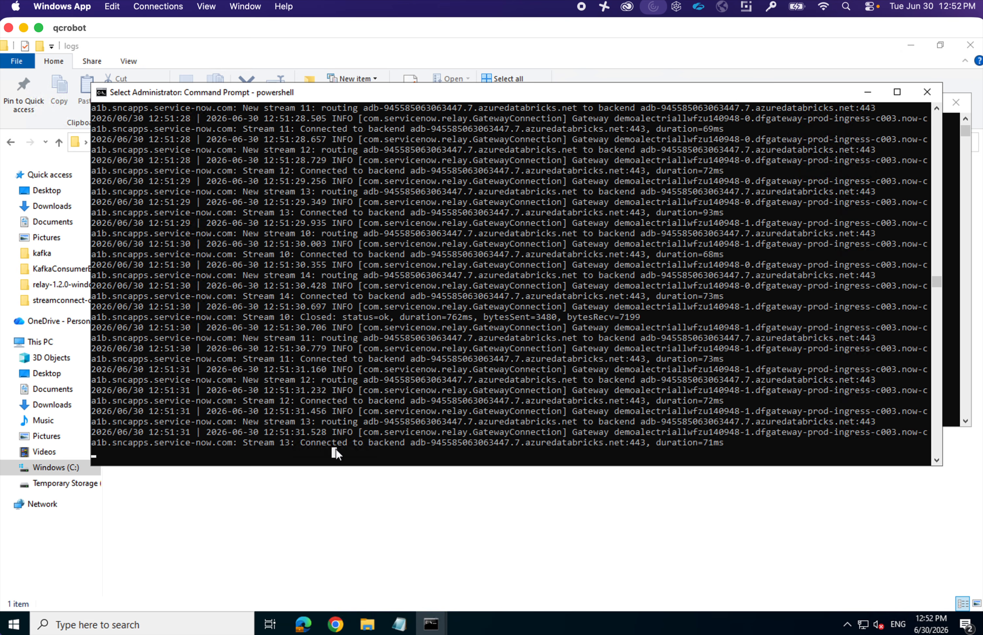
{"action": "key", "text": "ctrl+Left"}
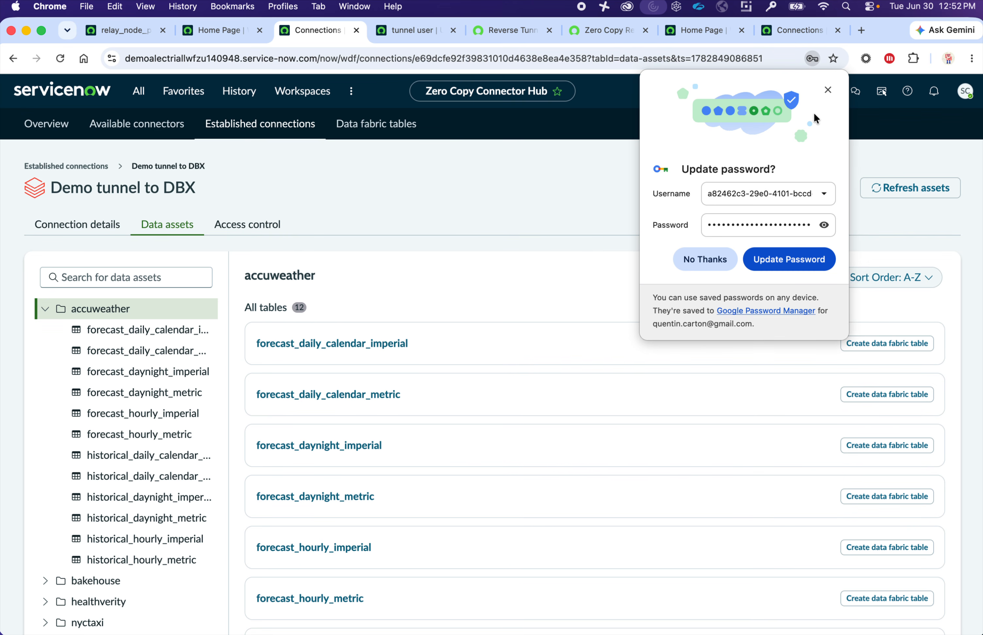
- Review the Data assets list: 12 accuweather tables plus bakehouse, healthverity and nyctaxi
{"action": "left_click", "coordinate": [827, 90]}
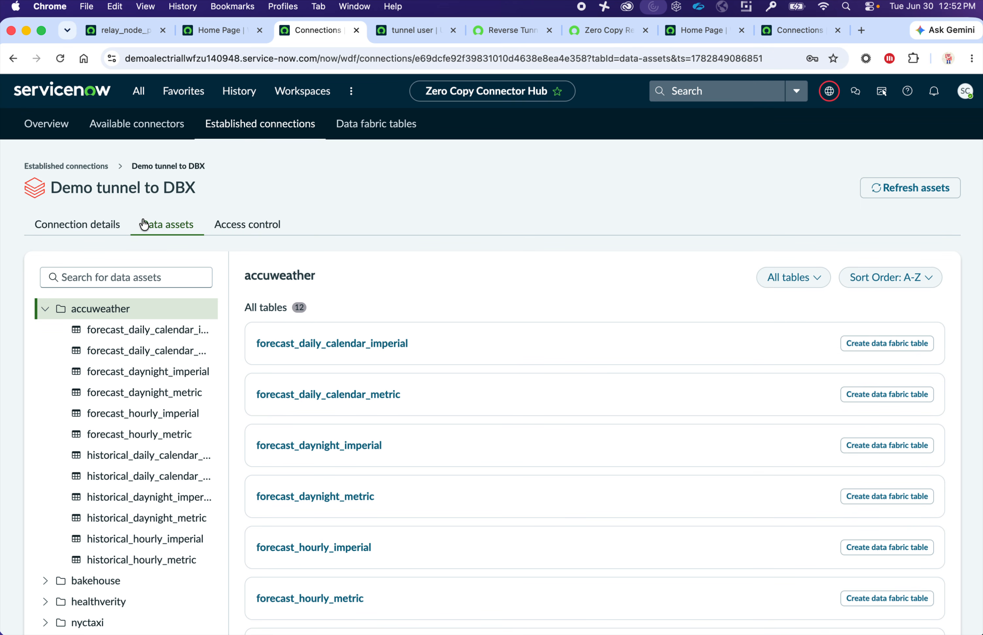
{"action": "scroll", "coordinate": [138, 365], "scroll_direction": "down", "scroll_amount": 10}
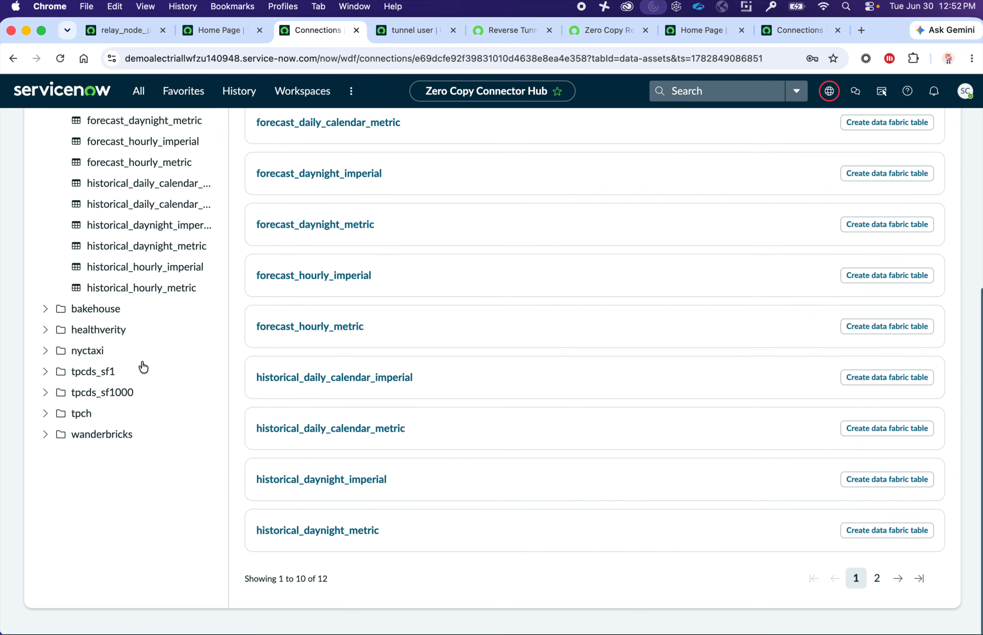
{"action": "scroll", "coordinate": [140, 368], "scroll_direction": "up", "scroll_amount": 10}
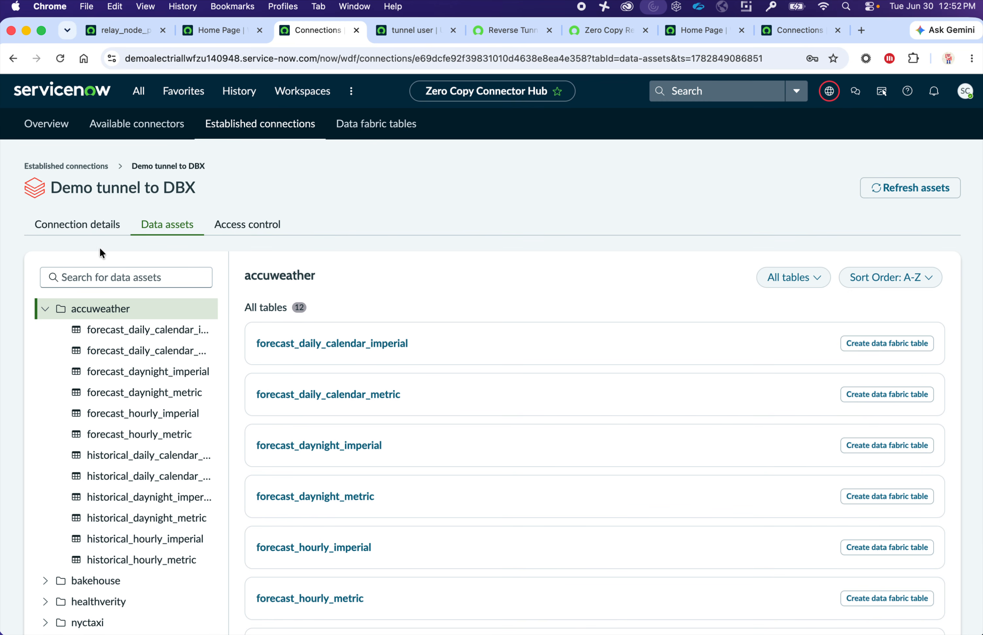
- View the connection details, dismiss the not-yet-mapped notice, and return to relay_node_production_01
{"action": "left_click", "coordinate": [92, 231]}
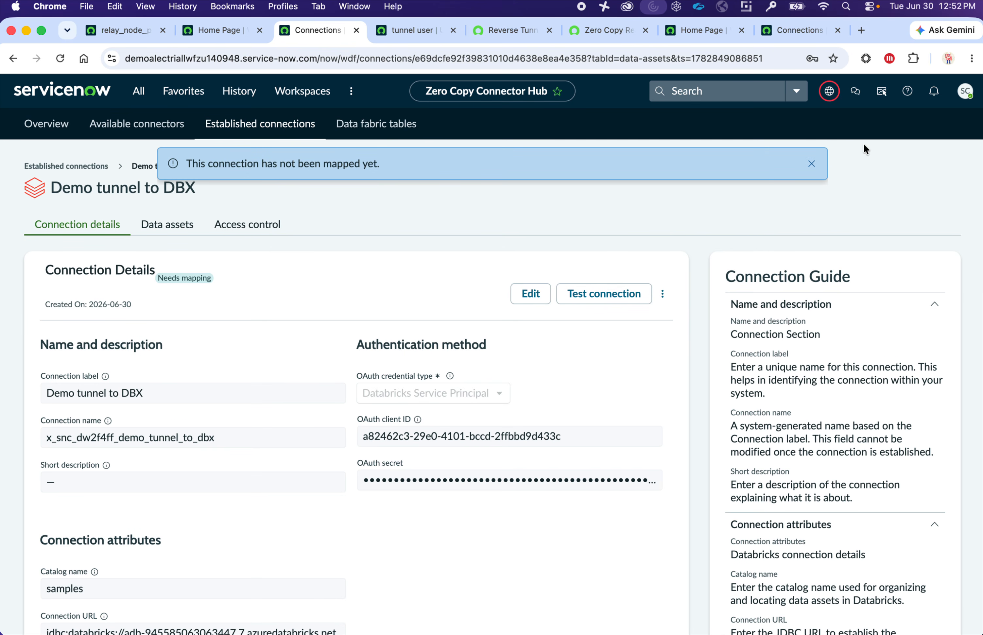
{"action": "left_click", "coordinate": [812, 165]}
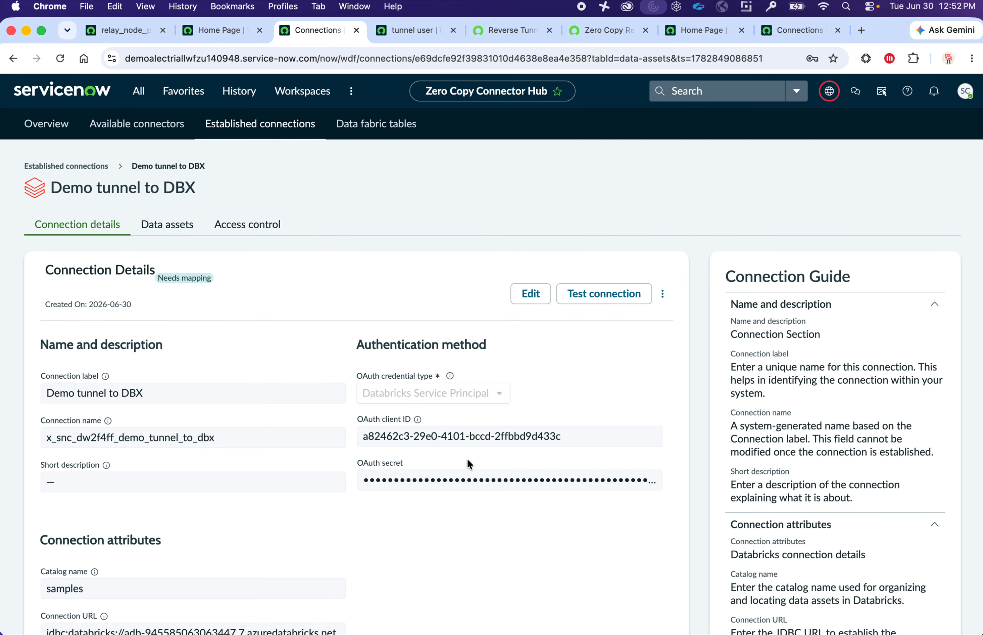
{"action": "left_click", "coordinate": [115, 36]}
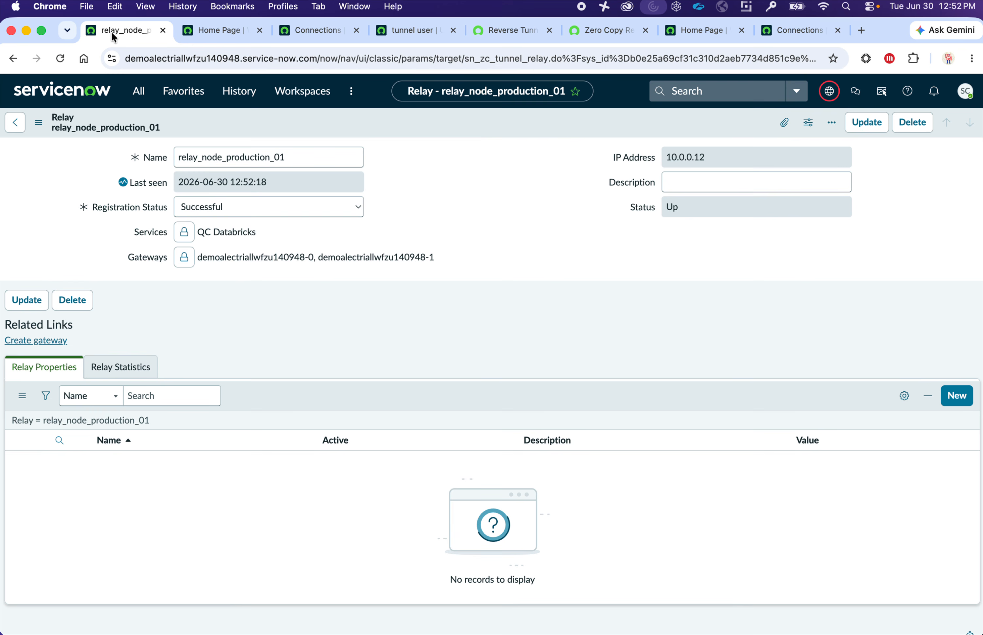